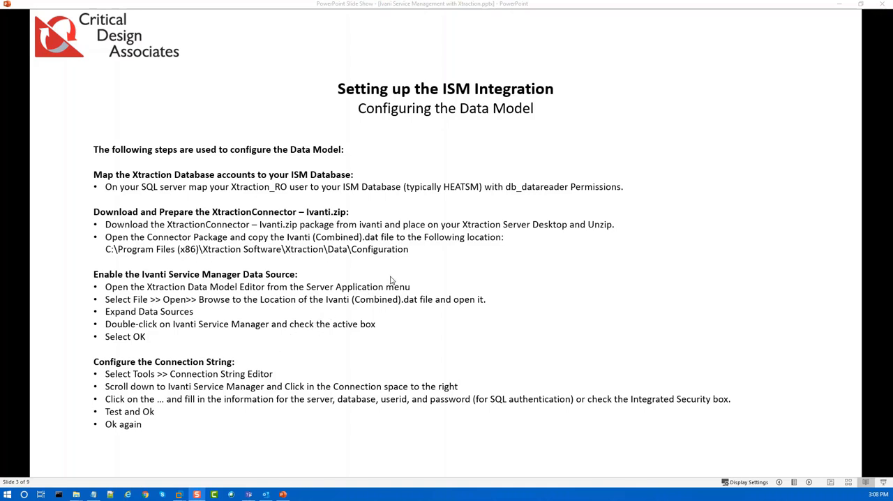
Step: Switch to the W16-SQL01 virtual machine in VMware Workstation and review the Xtraction_RW login's user mapping and roles for the Xtraction database
scroll(392, 278, "down", 1)
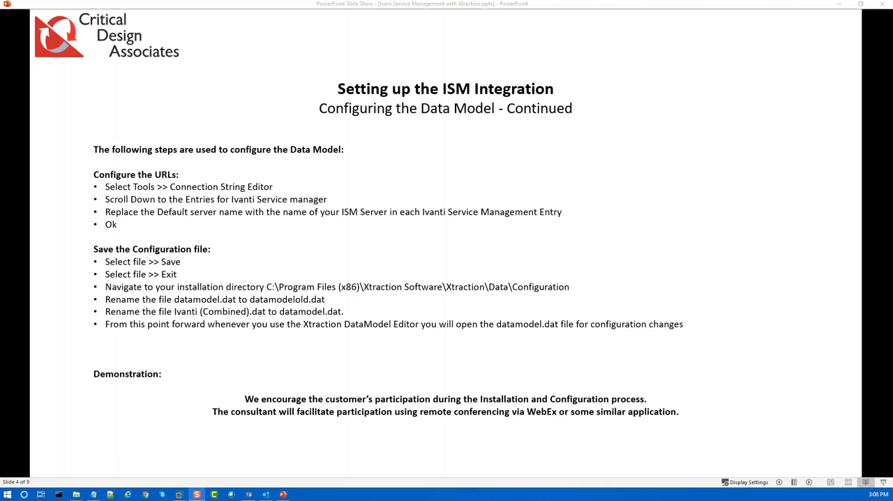
key("alt+Tab")
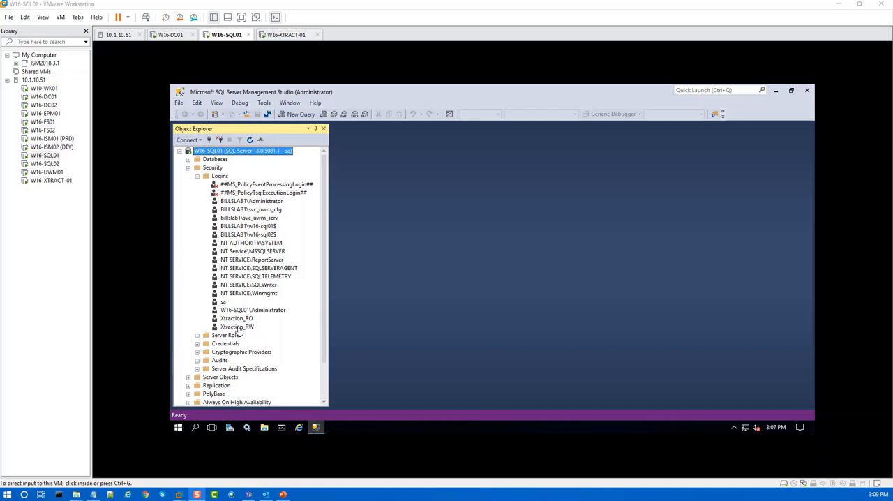
left_click(237, 327)
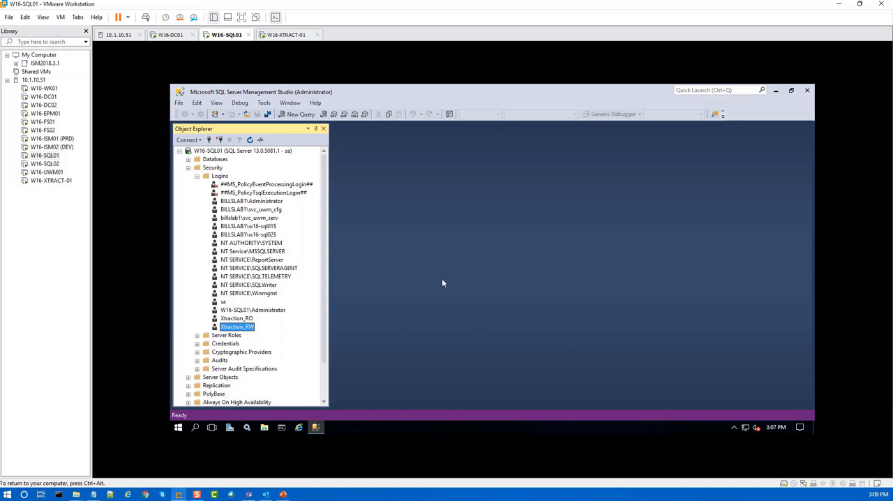
double_click(229, 326)
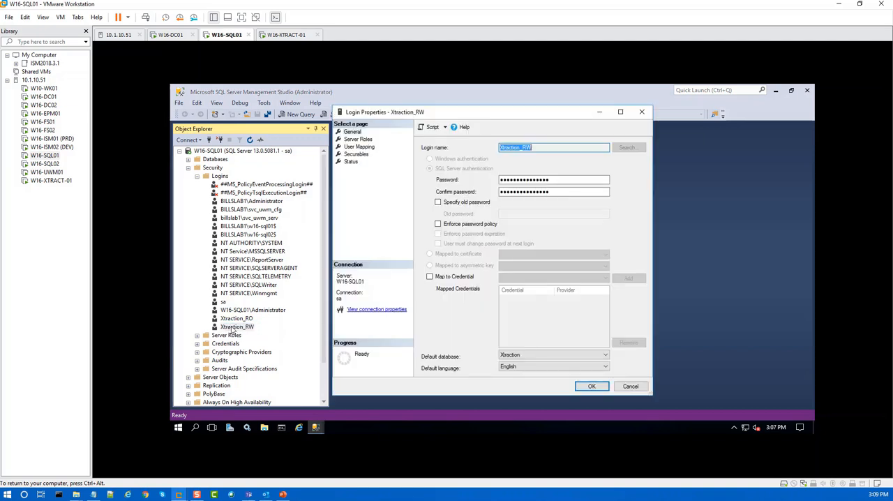
left_click(359, 146)
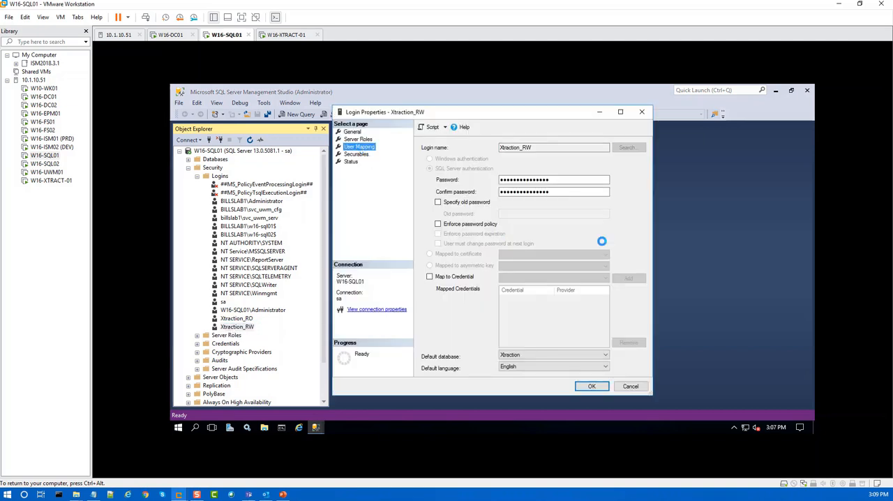
left_click_drag(643, 189, 645, 223)
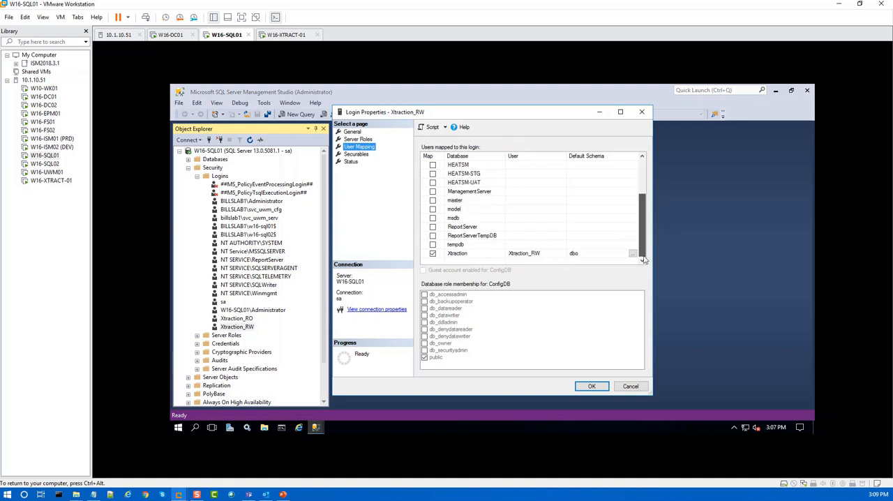
left_click(458, 253)
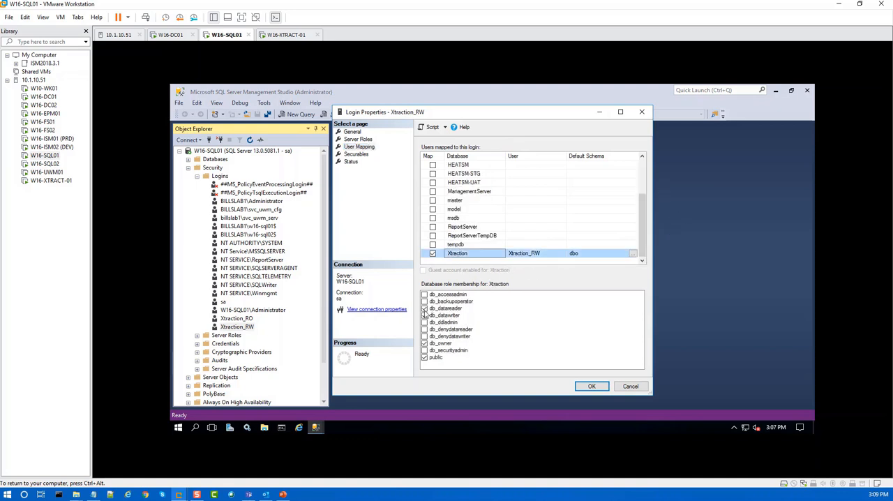
left_click(425, 315)
left_click(593, 387)
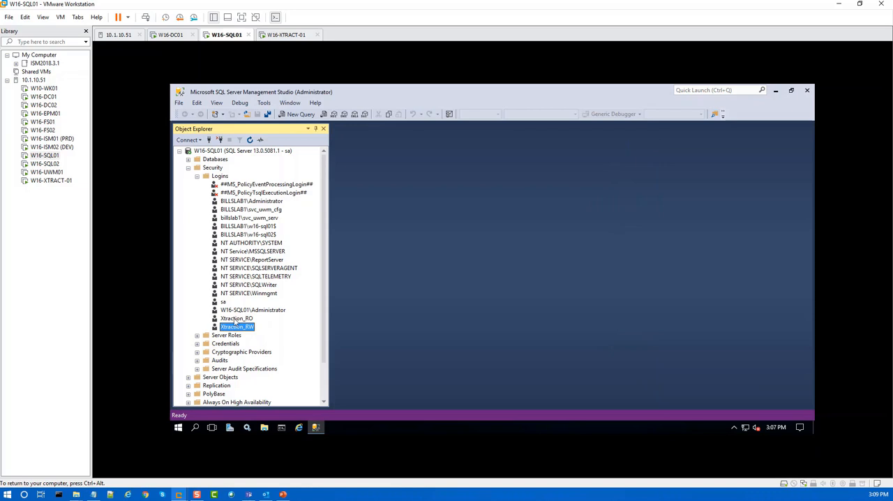
Step: Map the Xtraction_RO login to the HEATSM database with the db_datareader role
double_click(235, 320)
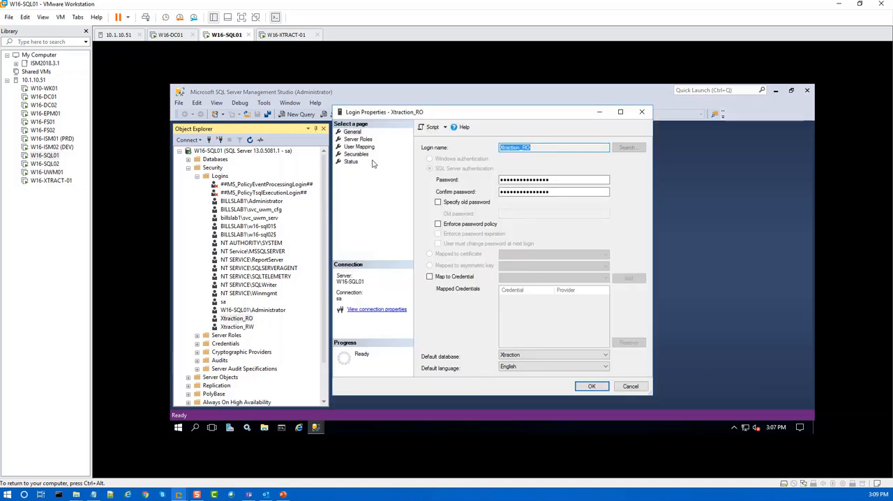
left_click(359, 146)
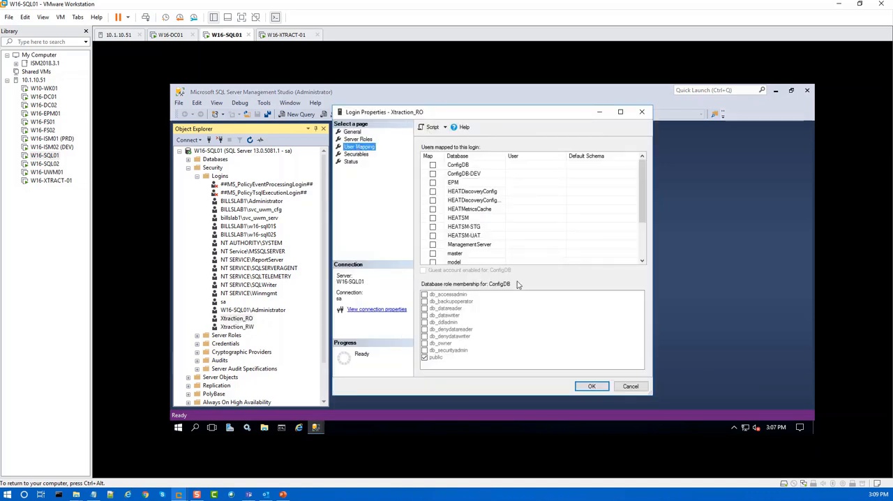
left_click(432, 218)
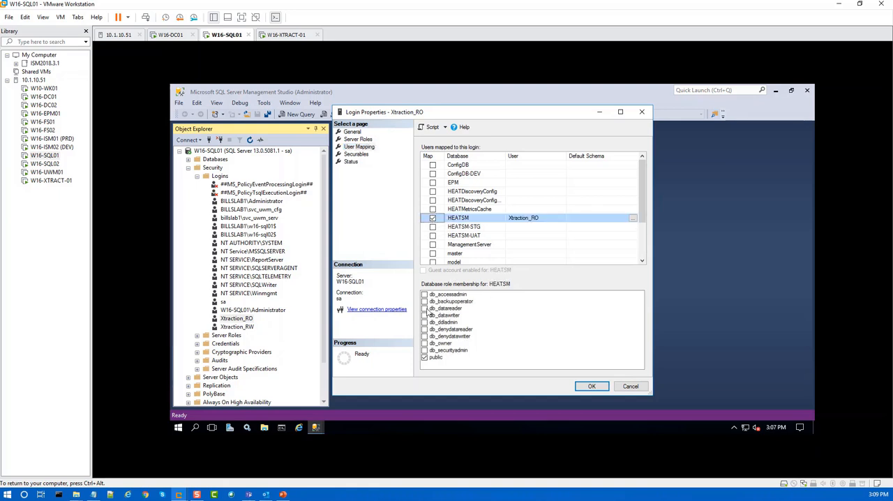
left_click(424, 308)
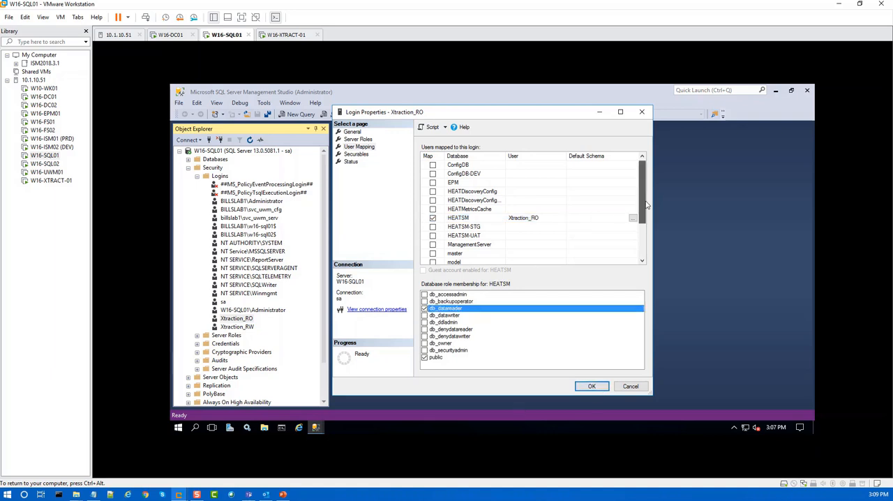
Step: Map Xtraction_RO to the EPM database with the db_datareader role as well, and apply the login's mappings
left_click(433, 183)
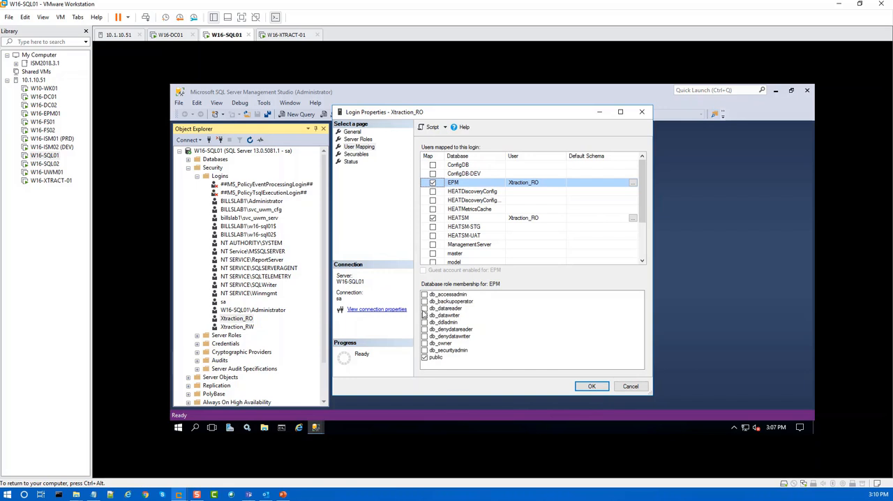
left_click(424, 308)
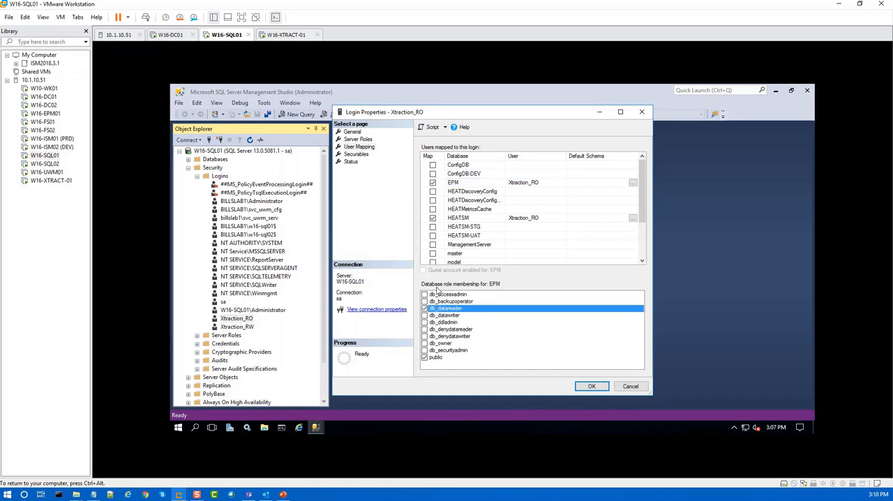
left_click(460, 219)
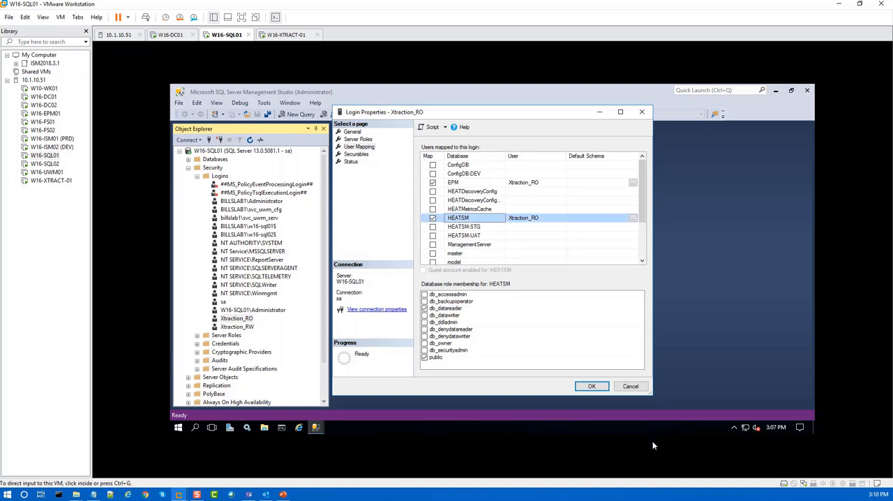
left_click(591, 387)
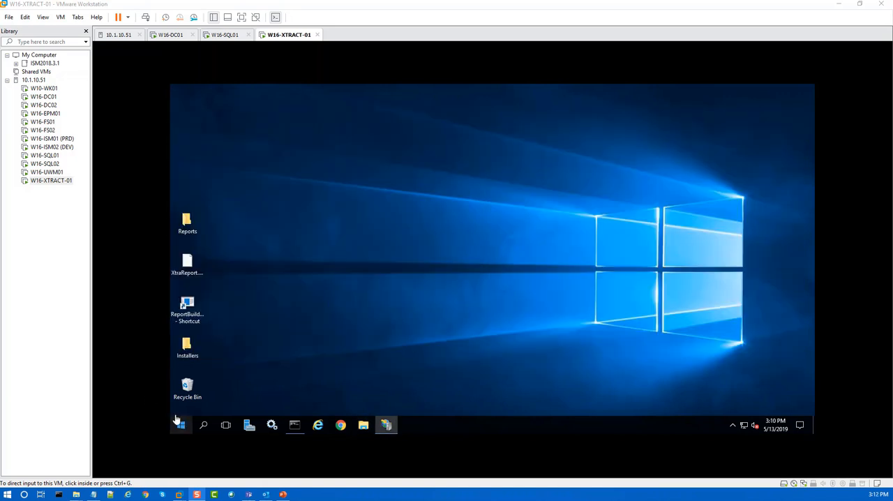
Step: On W16-XTRACT-01, launch the Xtraction Data Model Editor and open Ivanti (Combined).dat from the Configuration folder
left_click(181, 426)
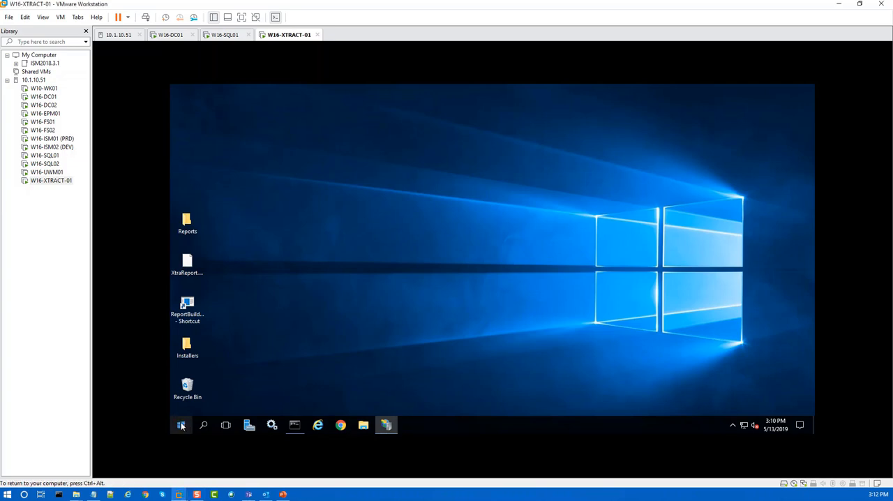
left_click(180, 427)
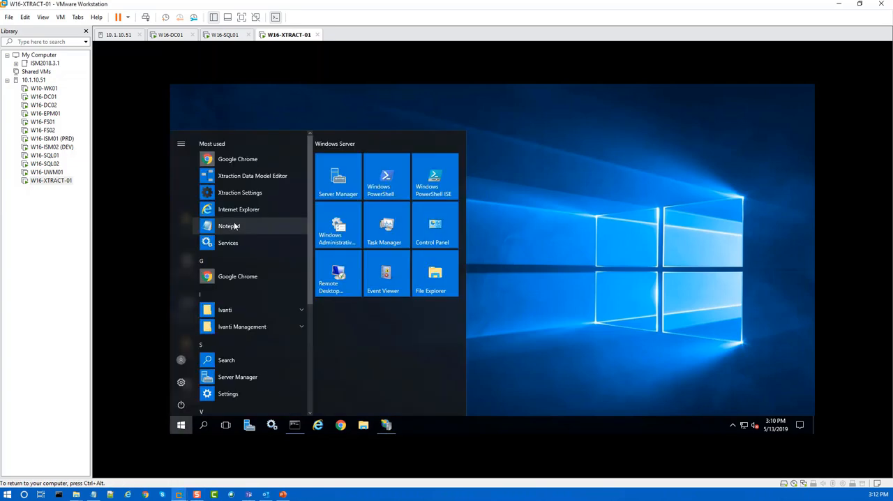
left_click(237, 176)
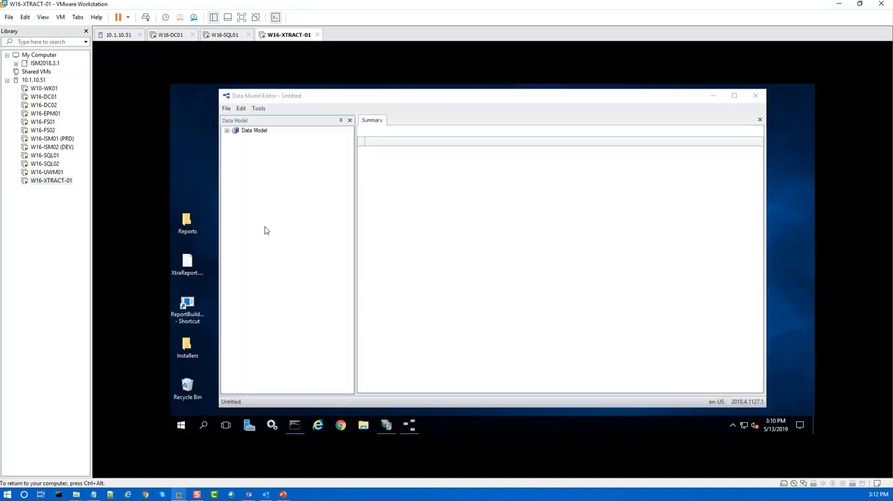
left_click(226, 109)
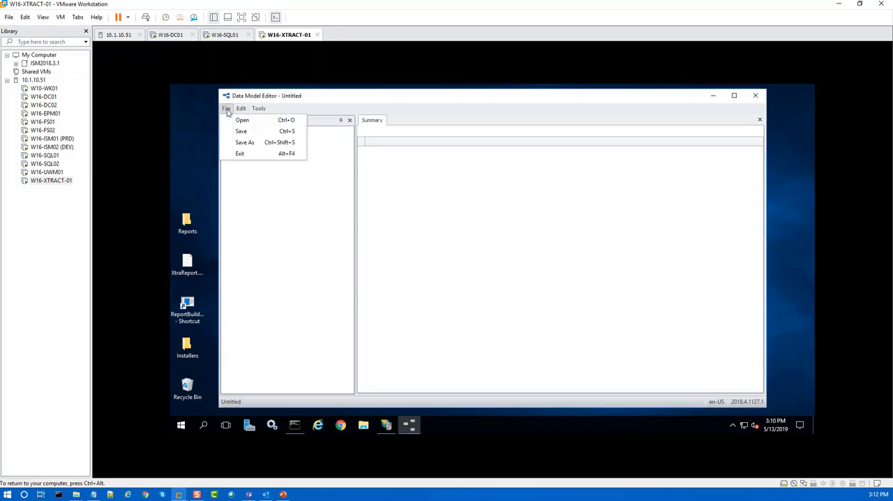
left_click(253, 121)
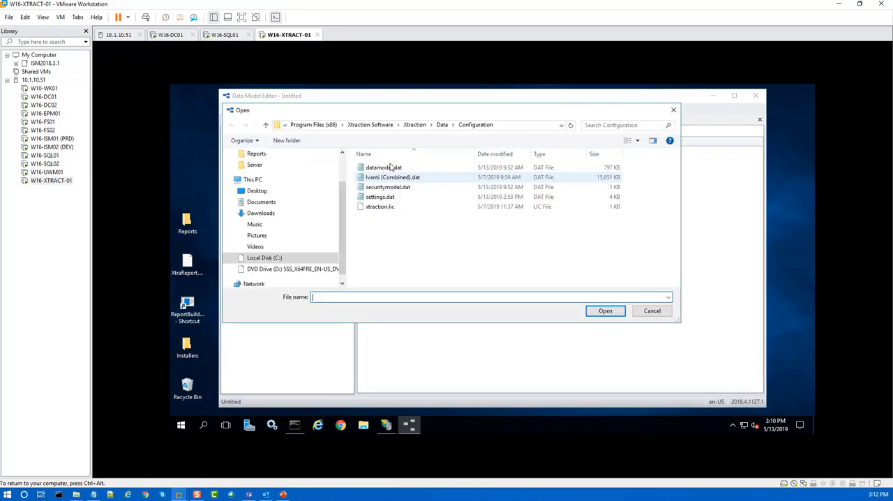
left_click(395, 178)
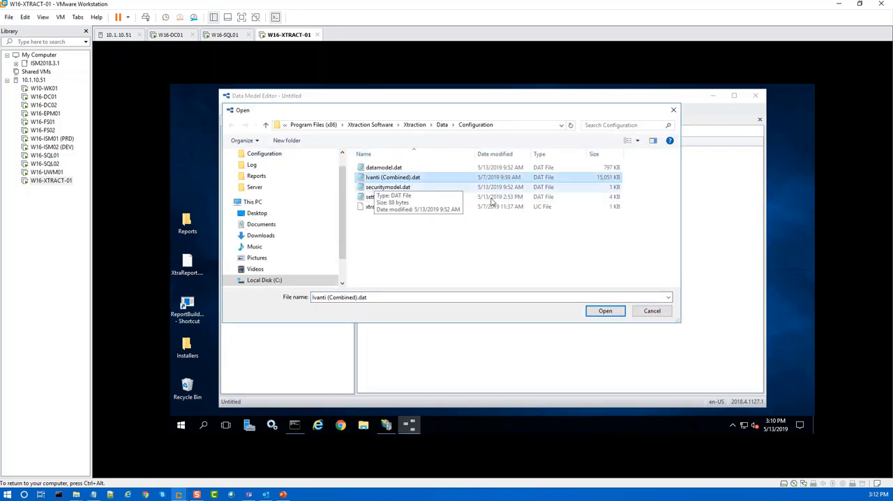
left_click(605, 311)
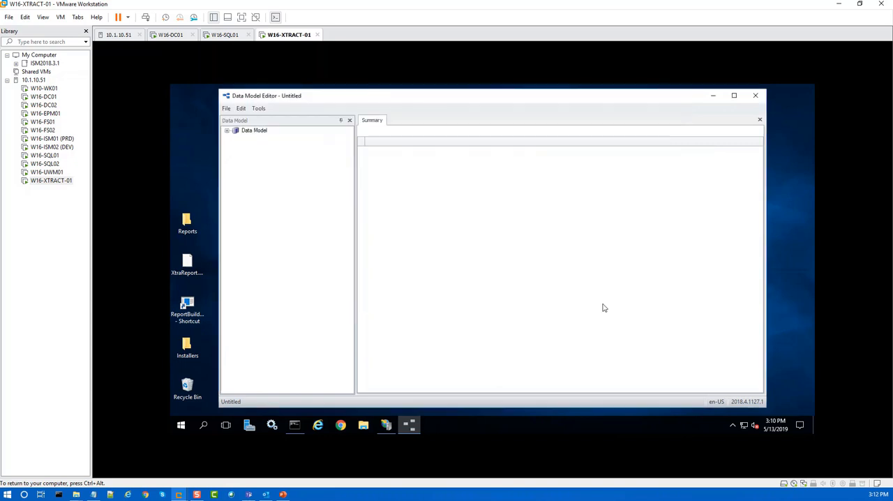
Step: List the data model's data sources and deactivate Ivanti Automation Manager
left_click(226, 131)
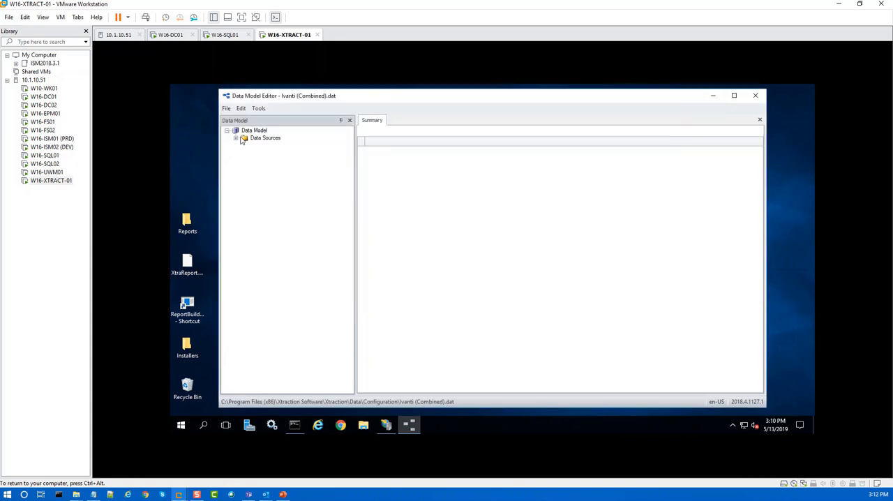
left_click(258, 138)
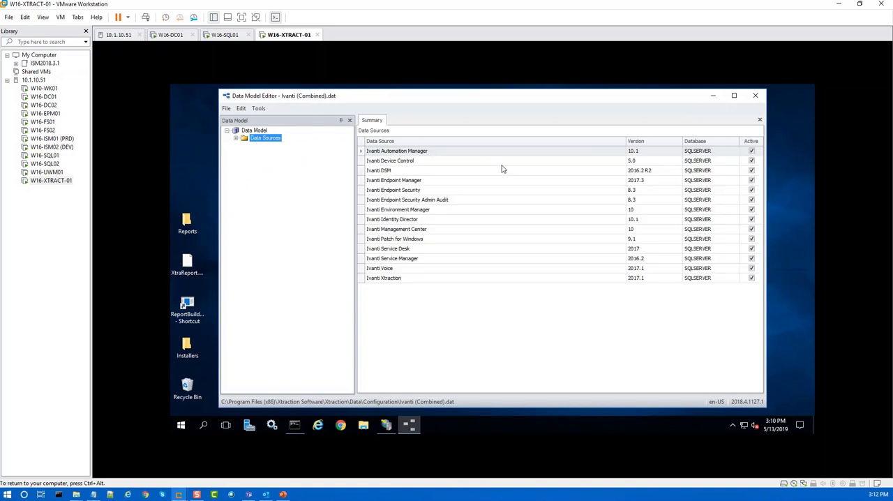
key("ctrl+alt")
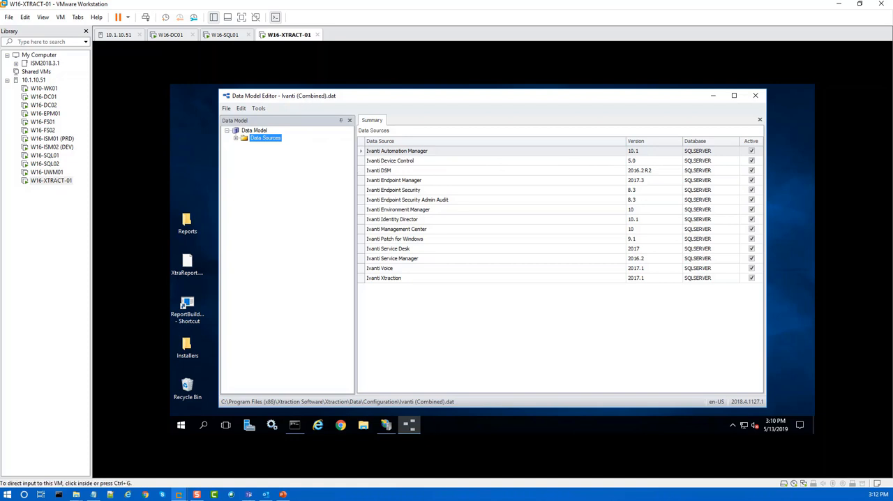
left_click(130, 220)
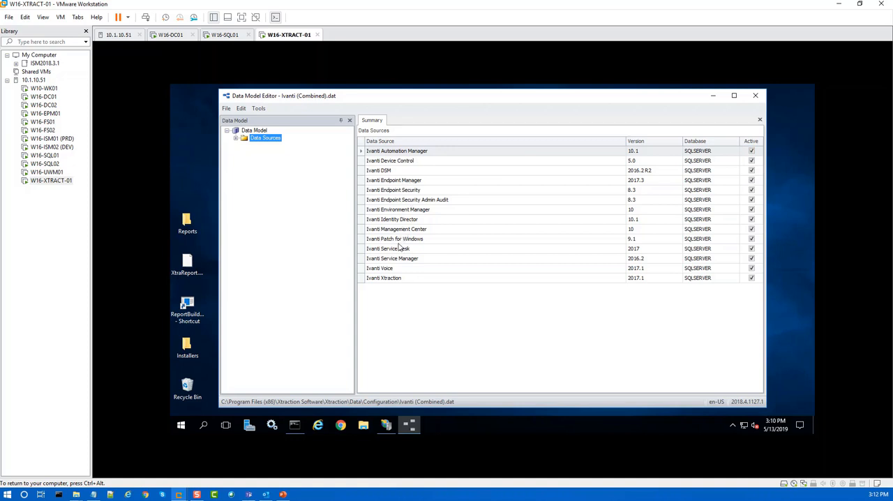
double_click(399, 151)
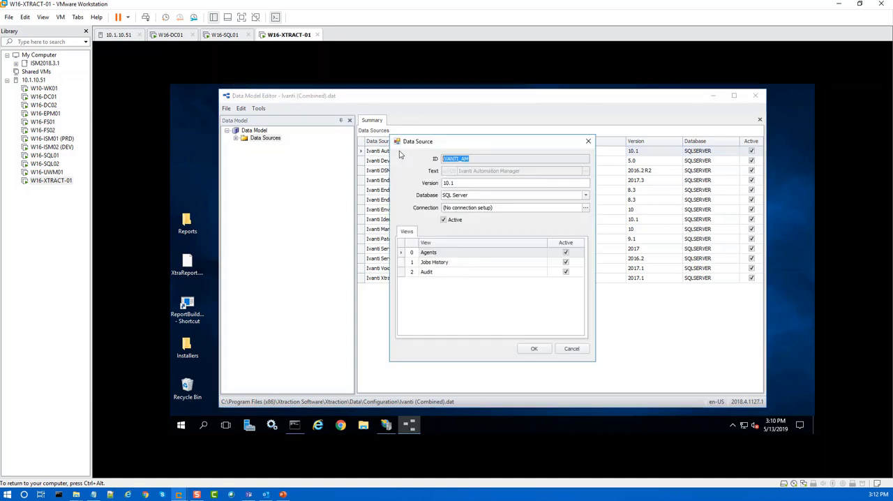
left_click(444, 221)
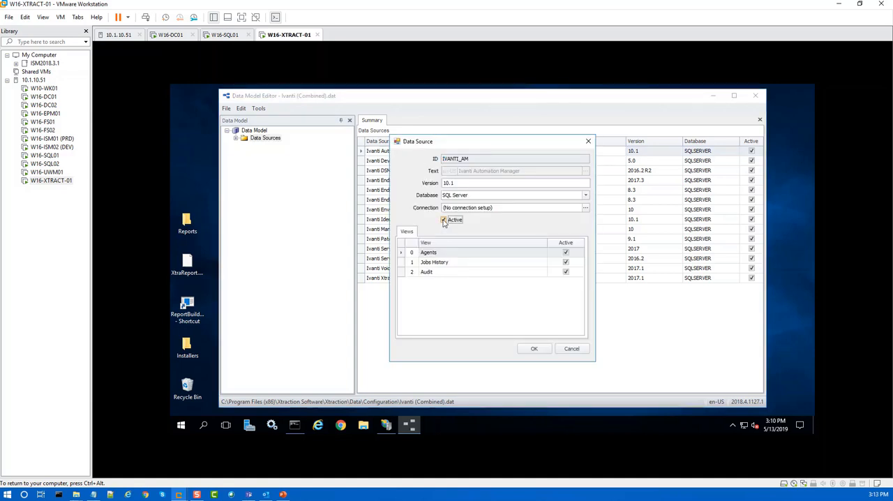
left_click(528, 347)
Step: Deactivate the Ivanti Device Control and Ivanti DSM data sources
double_click(386, 161)
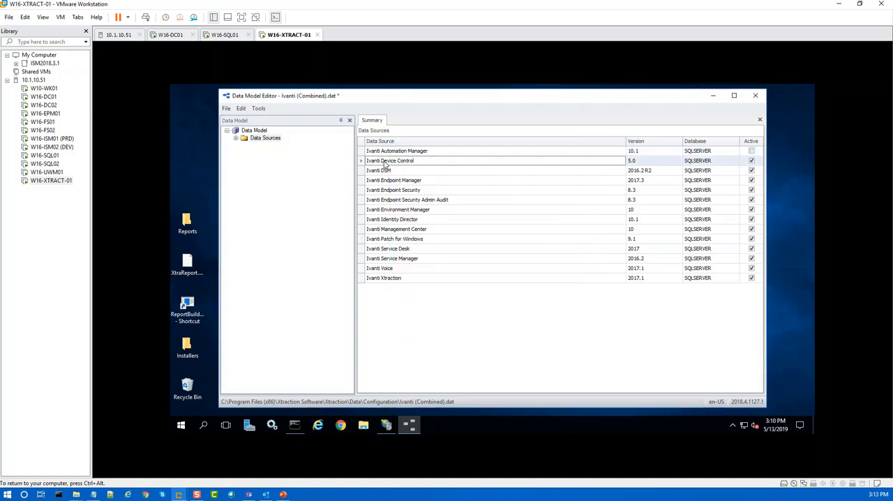
left_click(444, 221)
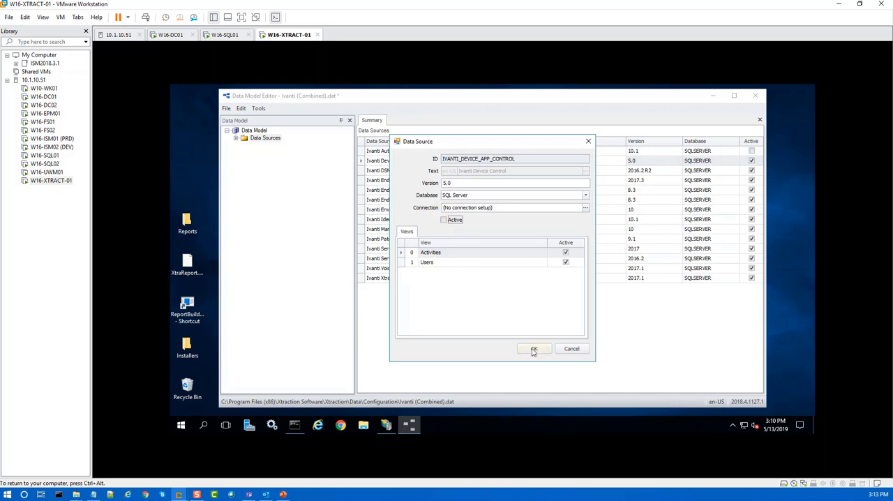
left_click(534, 349)
double_click(384, 171)
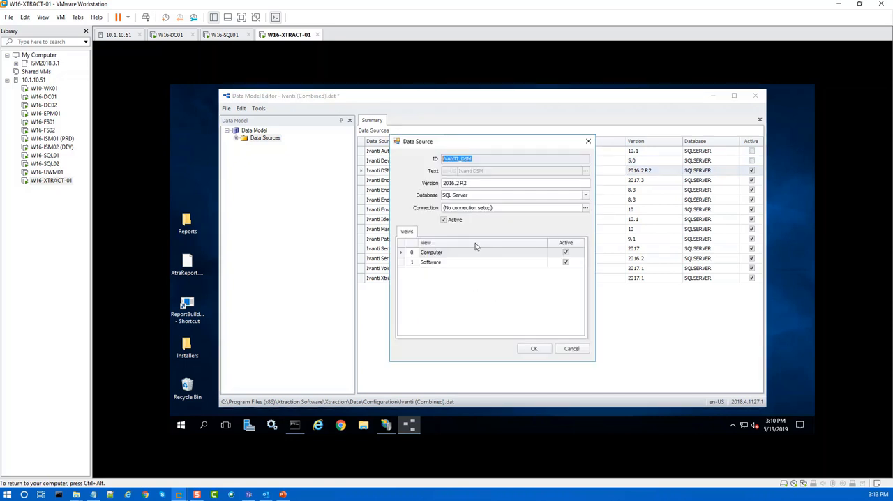
left_click(444, 220)
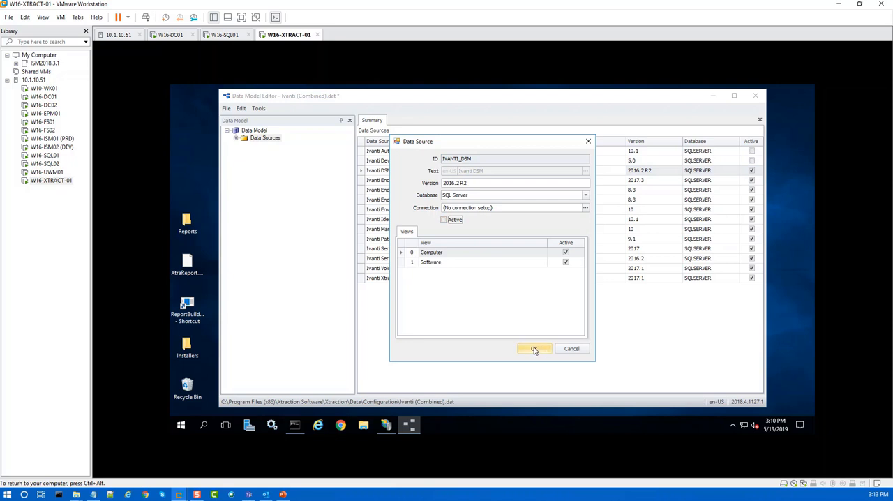
left_click(534, 348)
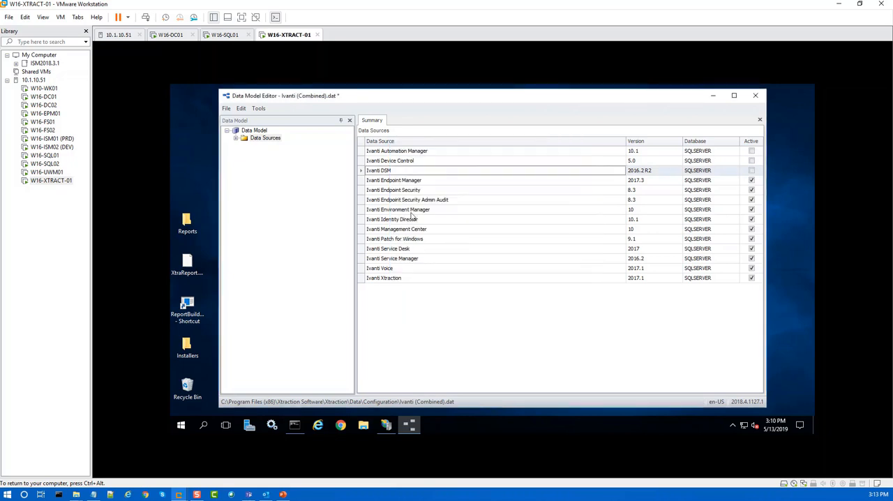
Step: Deactivate the Ivanti Endpoint Security and Ivanti Endpoint Security Admin Audit data sources
double_click(389, 190)
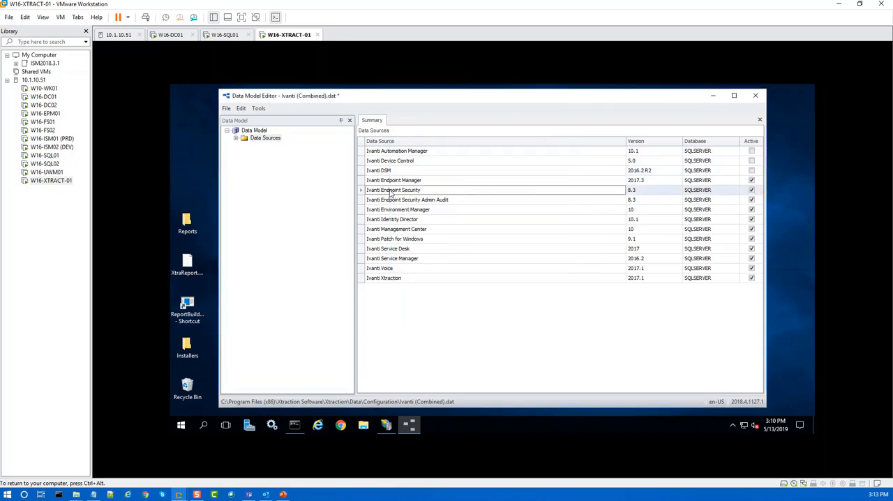
left_click(444, 220)
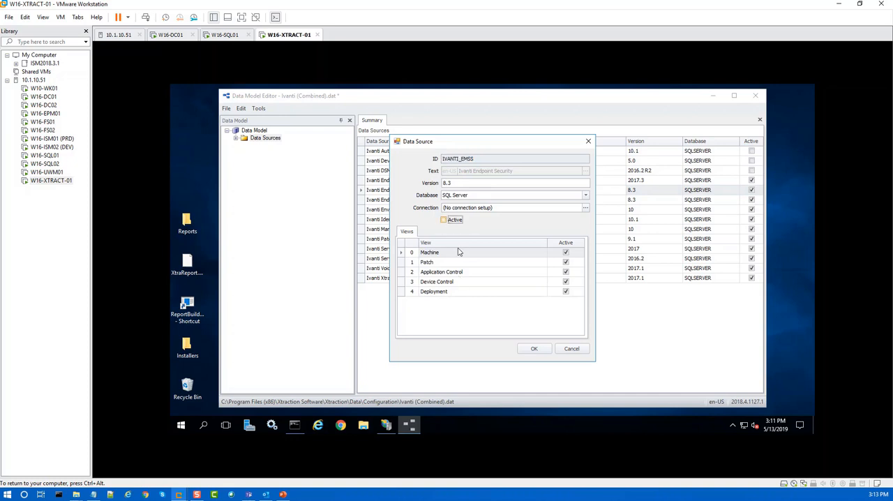
left_click(534, 349)
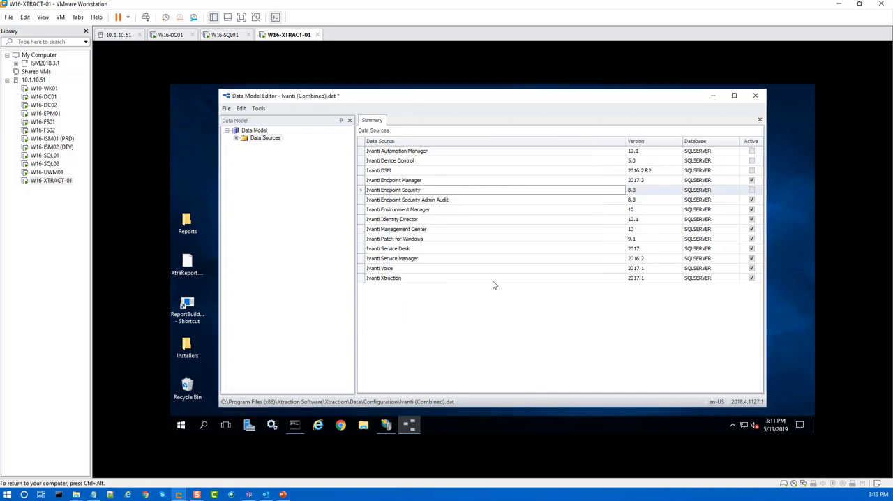
left_click(389, 201)
double_click(389, 201)
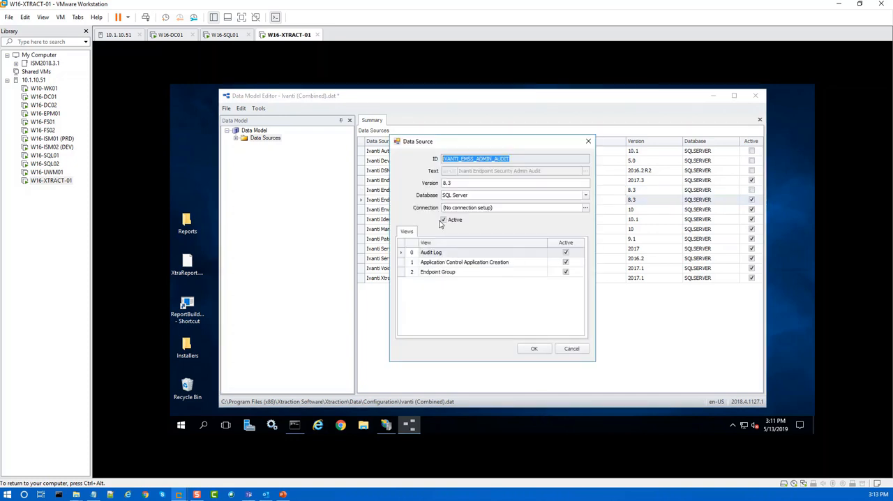
left_click(444, 219)
left_click(534, 348)
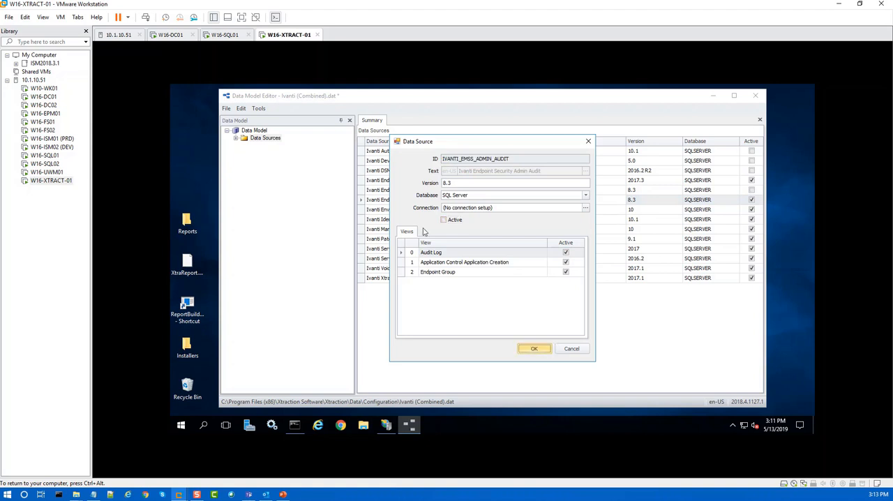
Step: Deactivate the Ivanti Environment Manager and Ivanti Identity Director data sources
double_click(396, 212)
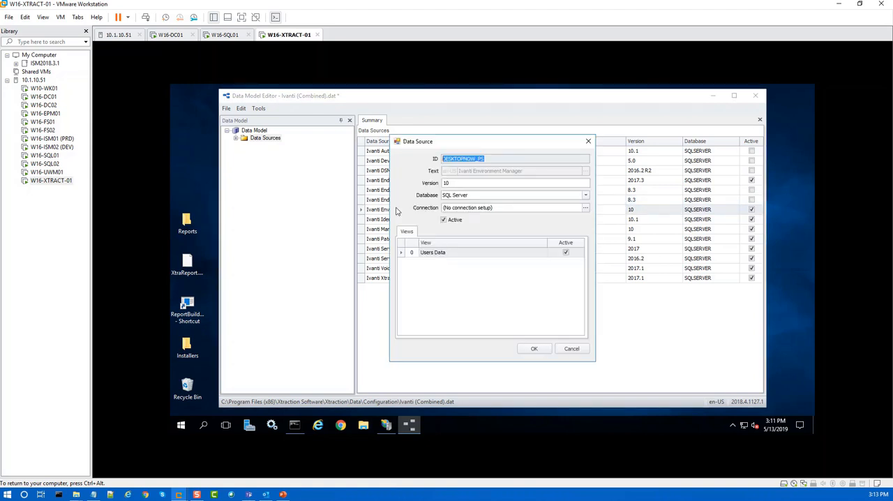
left_click(444, 220)
left_click(534, 349)
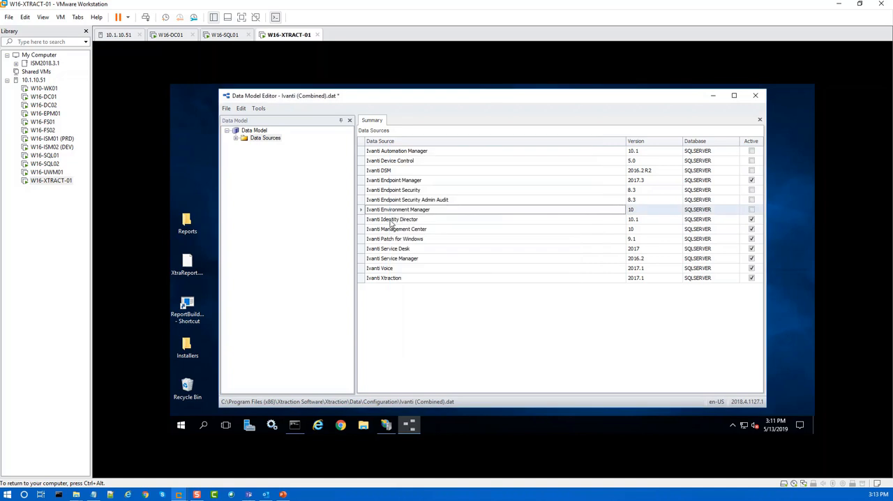
double_click(389, 221)
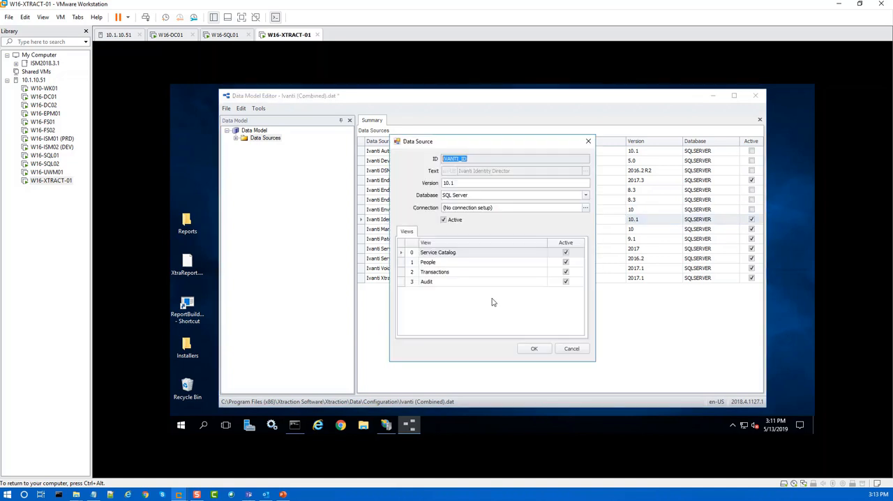
left_click(442, 221)
left_click(534, 349)
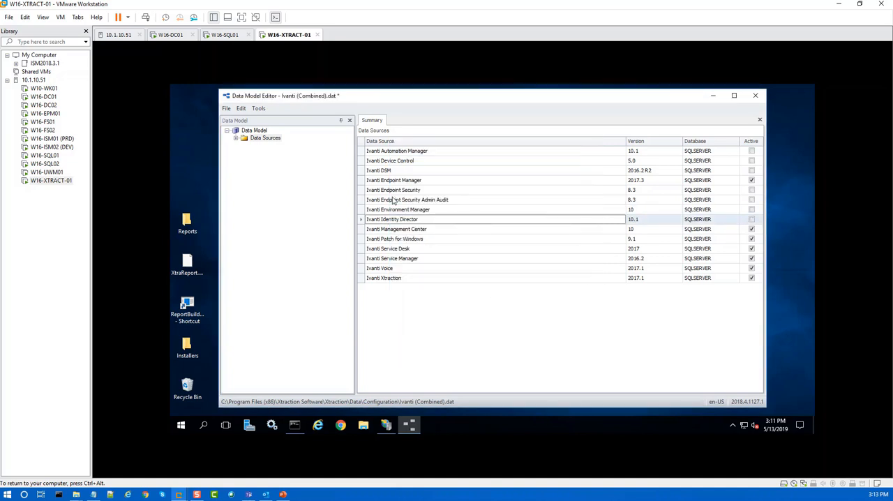
Step: Deactivate the Ivanti Management Center and Ivanti Patch for Windows data sources
double_click(383, 230)
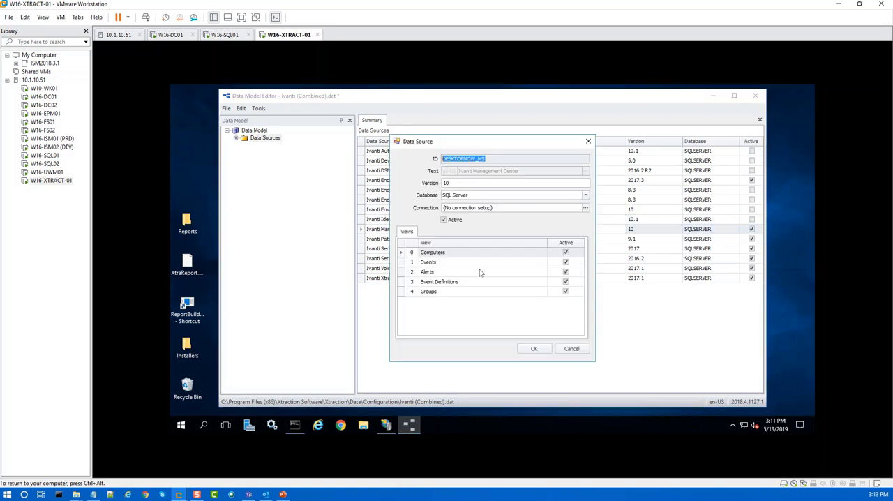
left_click(444, 221)
left_click(533, 350)
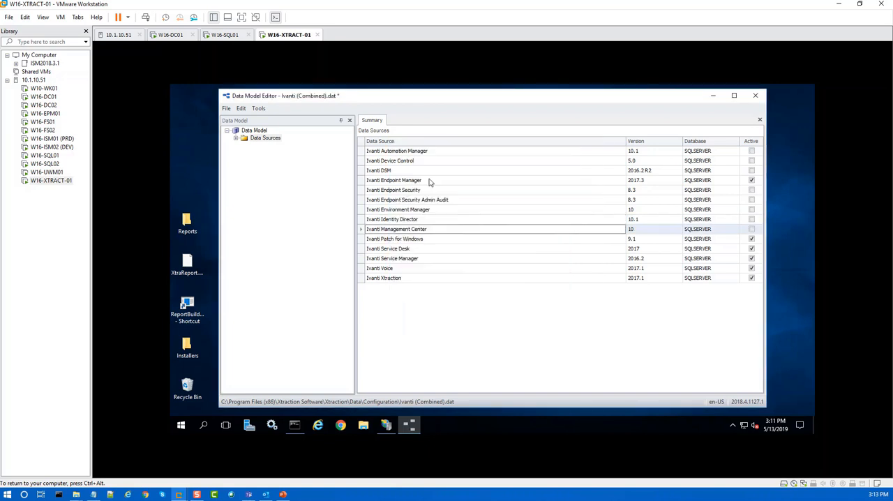
double_click(383, 240)
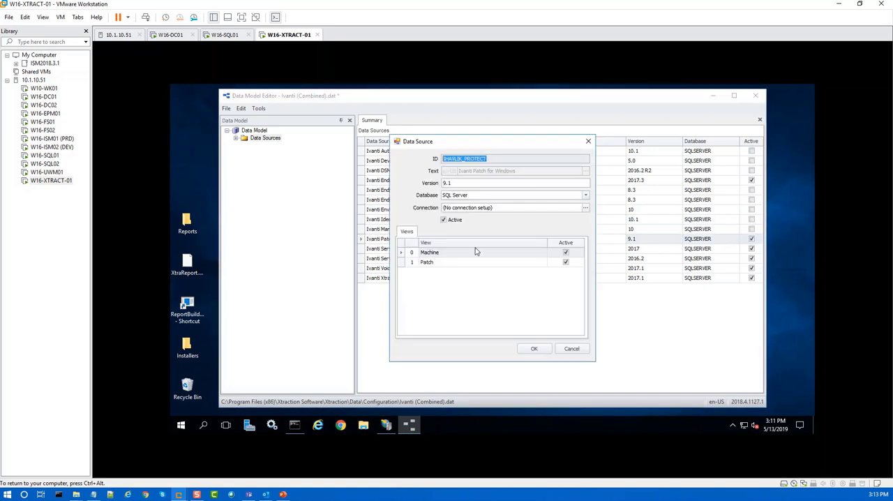
left_click(443, 220)
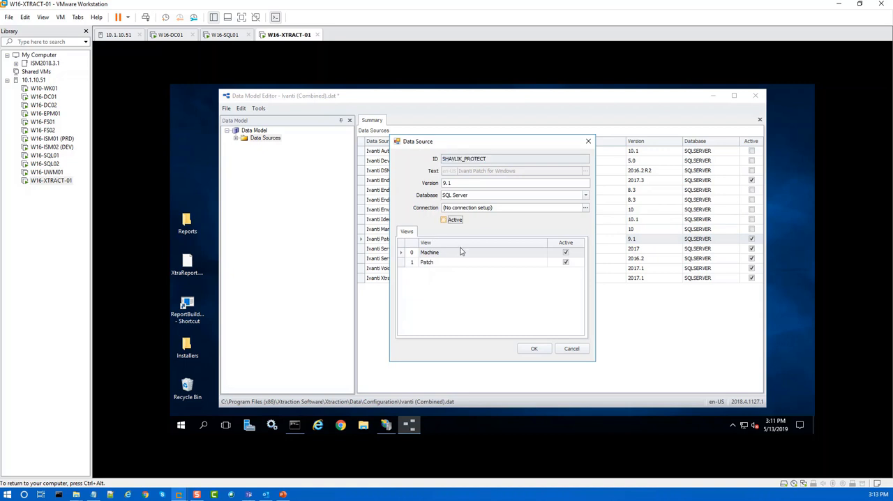
left_click(533, 349)
Step: Deactivate the Ivanti Service Desk and Ivanti Voice data sources
double_click(390, 249)
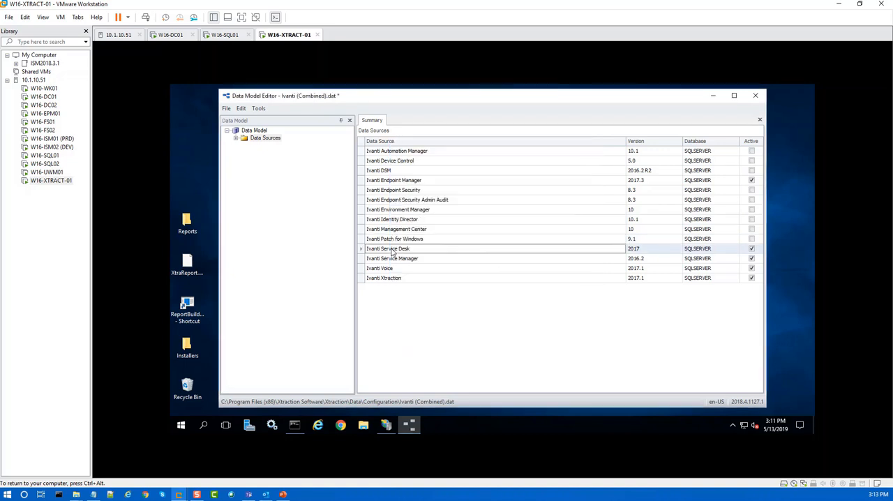
left_click(443, 220)
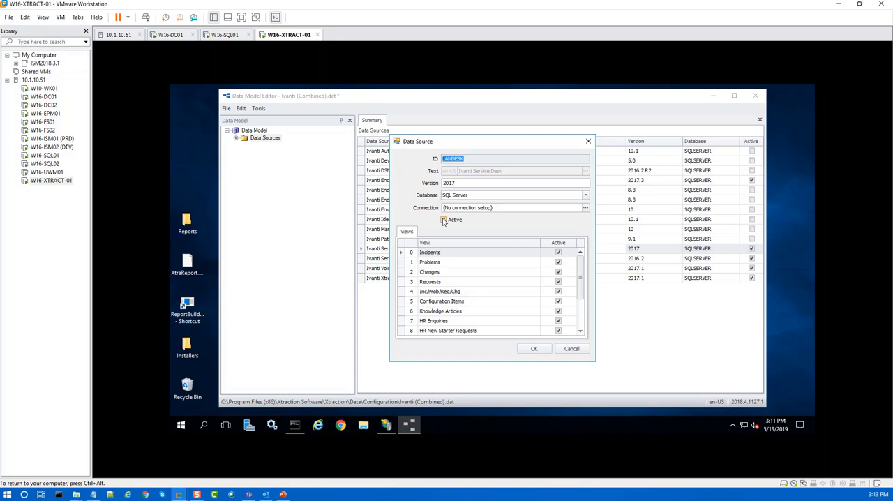
left_click(534, 348)
double_click(390, 269)
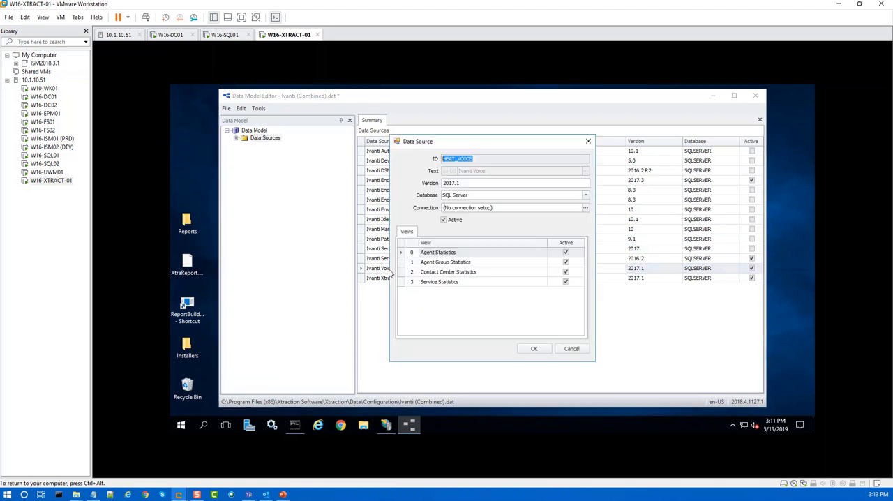
left_click(443, 220)
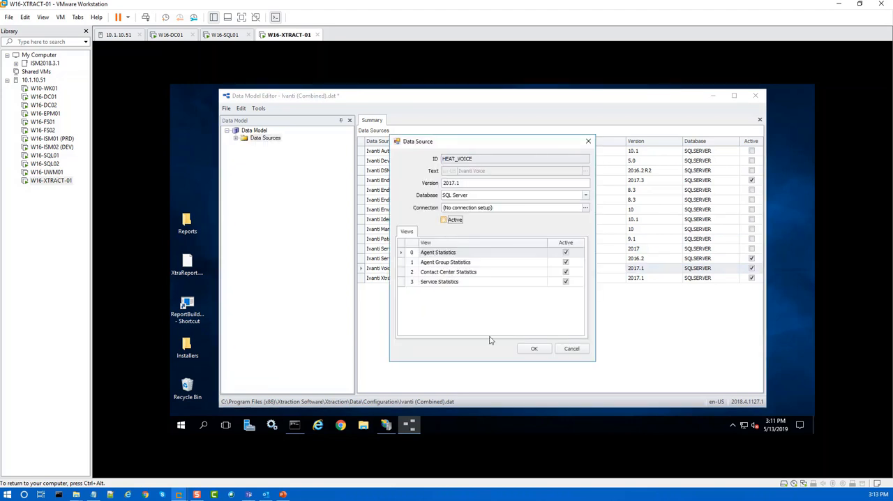
left_click(533, 349)
Step: Deactivate the Ivanti Xtraction data source
double_click(389, 277)
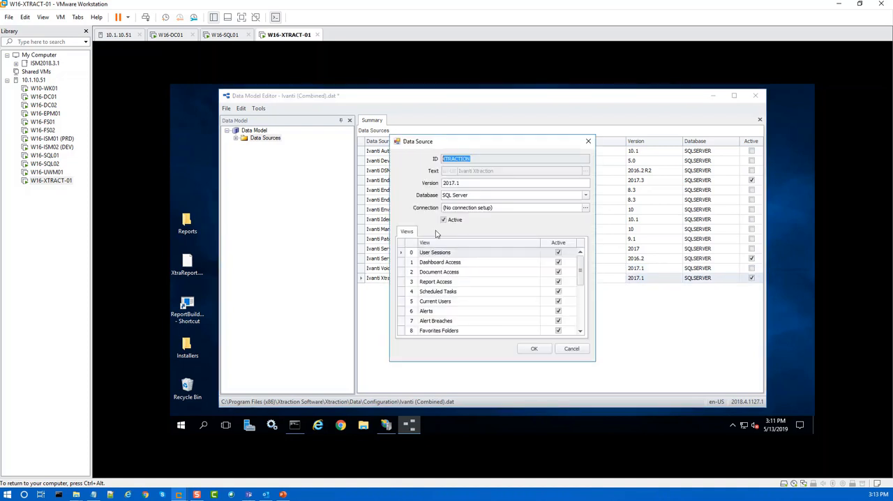
left_click(443, 221)
left_click(531, 348)
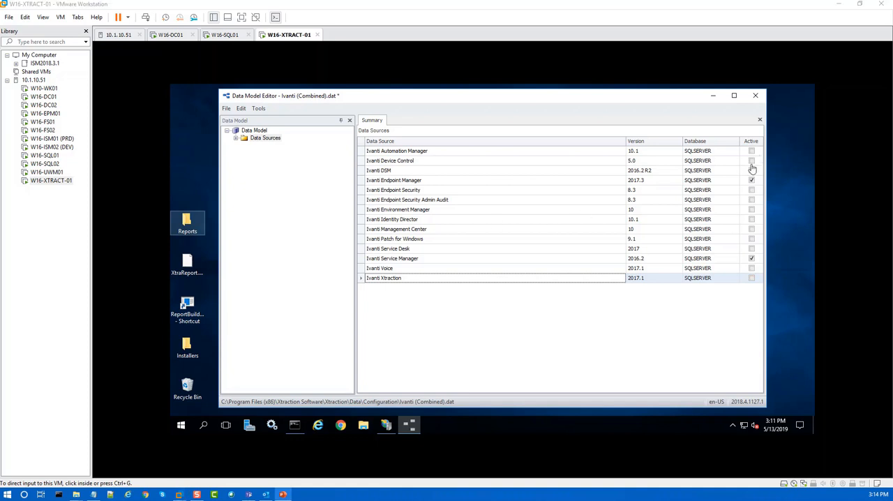
Step: Enter Ivanti Endpoint Manager's connection string with server W16-SQL01, database EPM, user Xtraction_RO and the login password, and test the connection
left_click(259, 109)
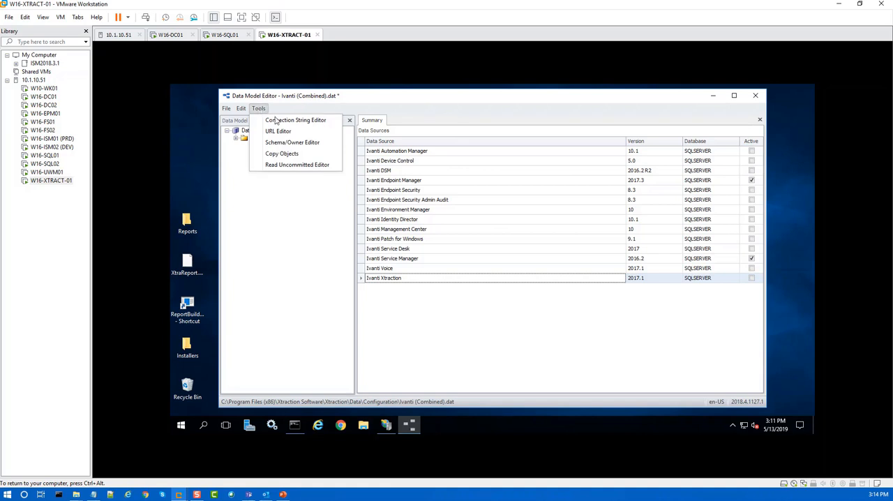
left_click(285, 122)
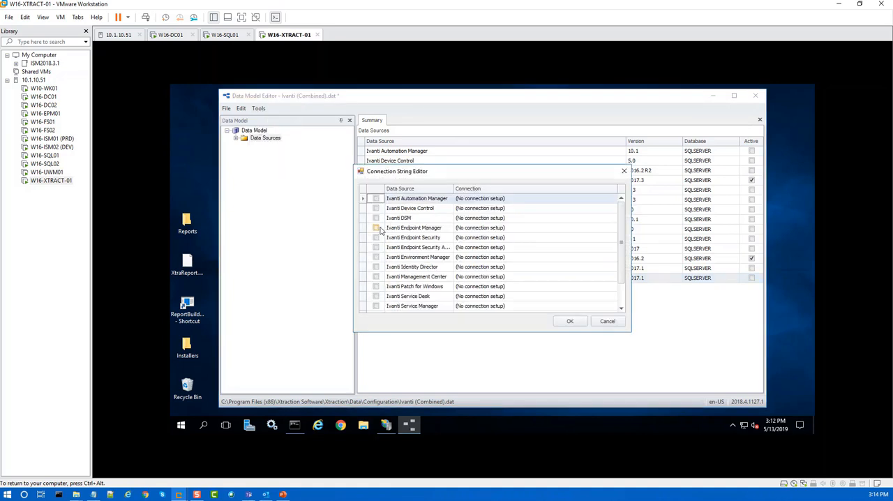
left_click(432, 227)
left_click(566, 230)
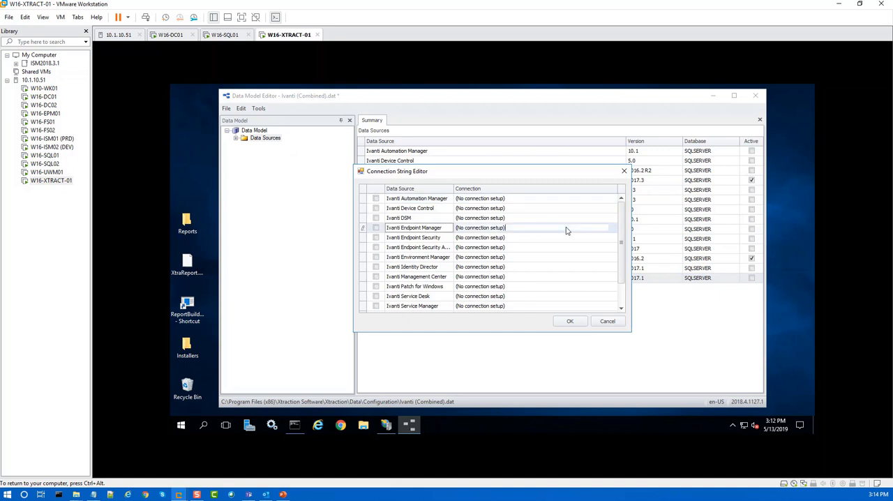
left_click(612, 228)
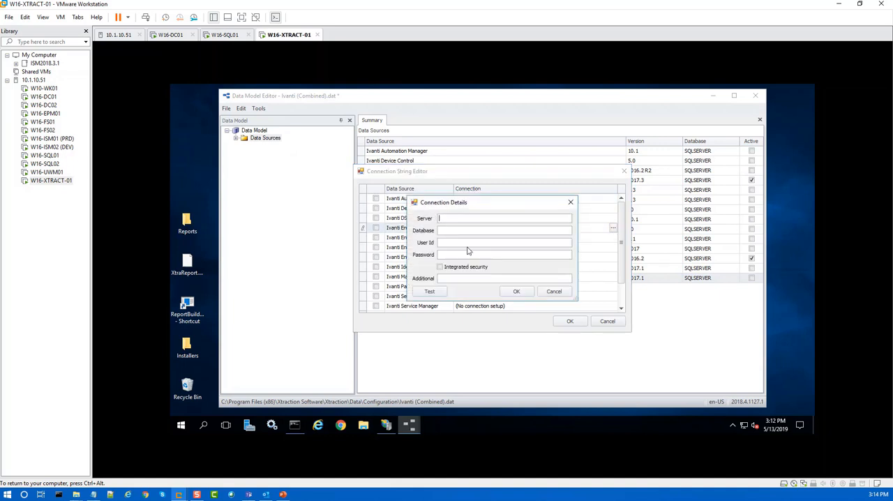
type("W16-SQL01")
left_click(455, 231)
type("EPM")
left_click(451, 243)
type("*********")
left_click(429, 291)
left_click(491, 262)
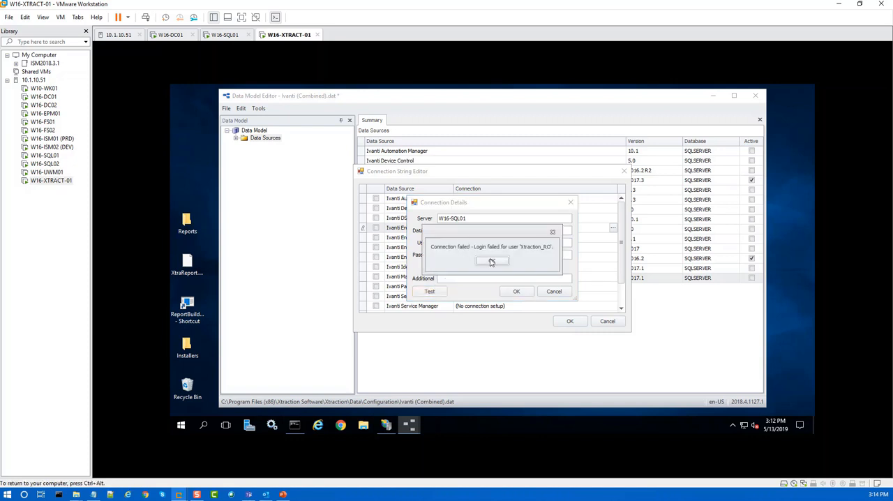
left_click(493, 261)
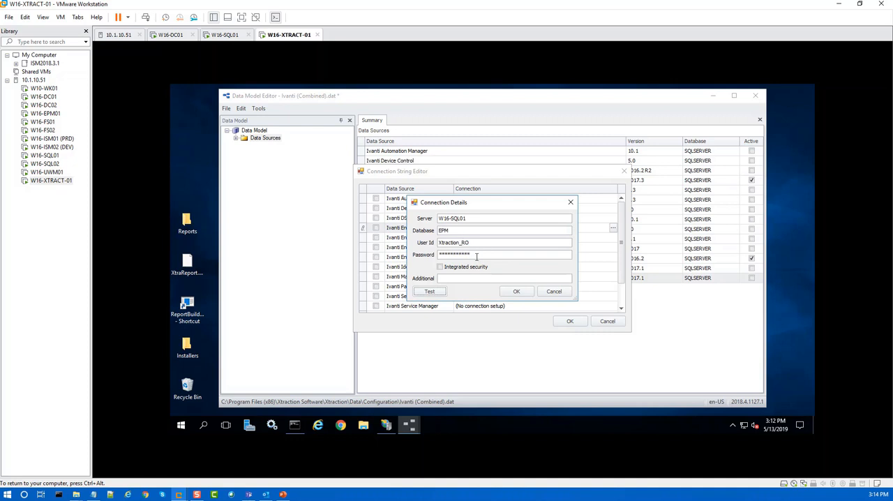
Step: Re-enter the login password for the Ivanti Endpoint Manager connection, test it again and accept the connection details
left_click_drag(477, 256, 379, 261)
type("*********")
left_click(432, 291)
left_click(492, 260)
left_click(516, 293)
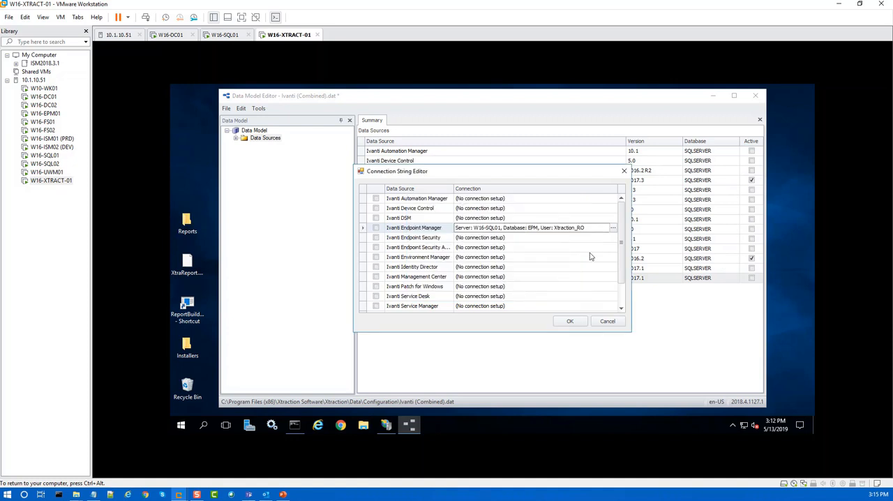
Step: Enter Ivanti Service Manager's connection details with server W16-SQL01, database HEATSM, user Xtraction_RO and the login password
left_click(398, 305)
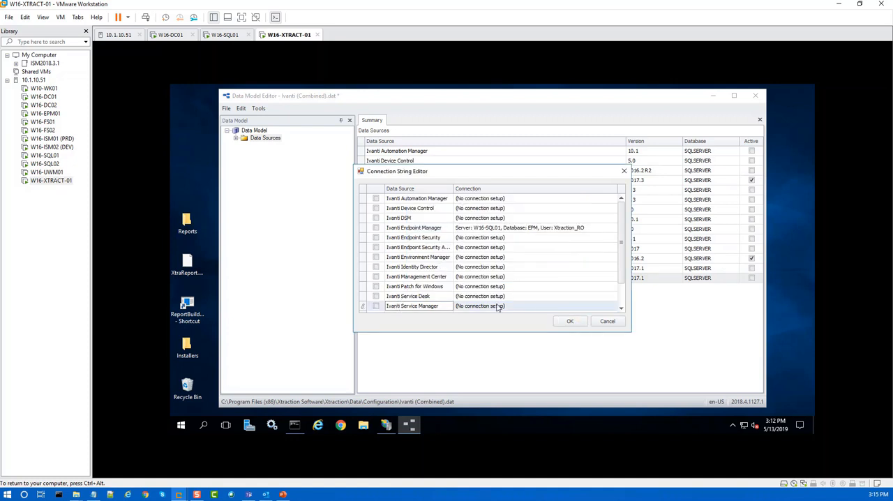
left_click(577, 305)
left_click(612, 305)
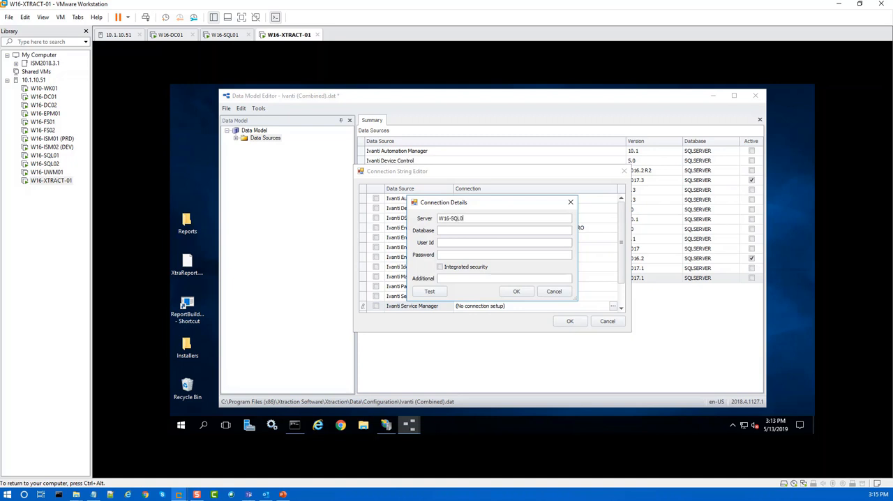
left_click(462, 232)
type("HEATSM")
left_click(447, 243)
left_click(450, 255)
type("*******")
Step: Test the Ivanti Service Manager connection, accept its details and apply the connection strings
left_click(425, 293)
left_click(492, 260)
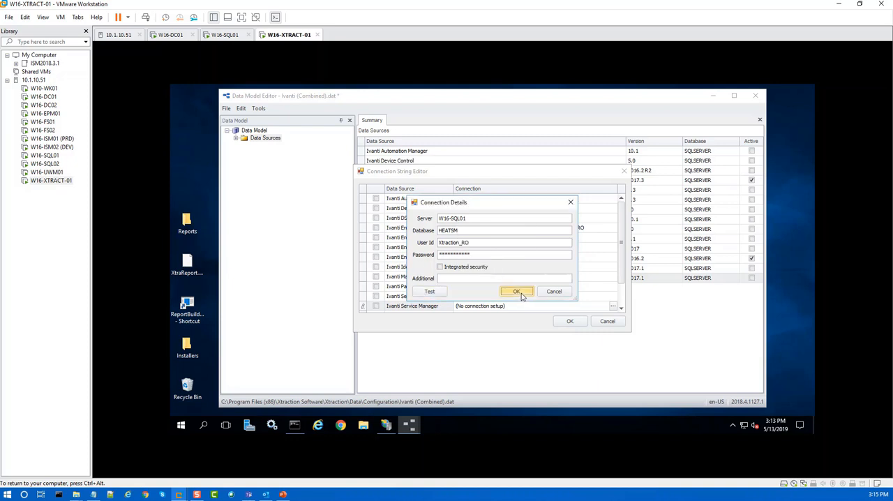
left_click(519, 293)
left_click(570, 321)
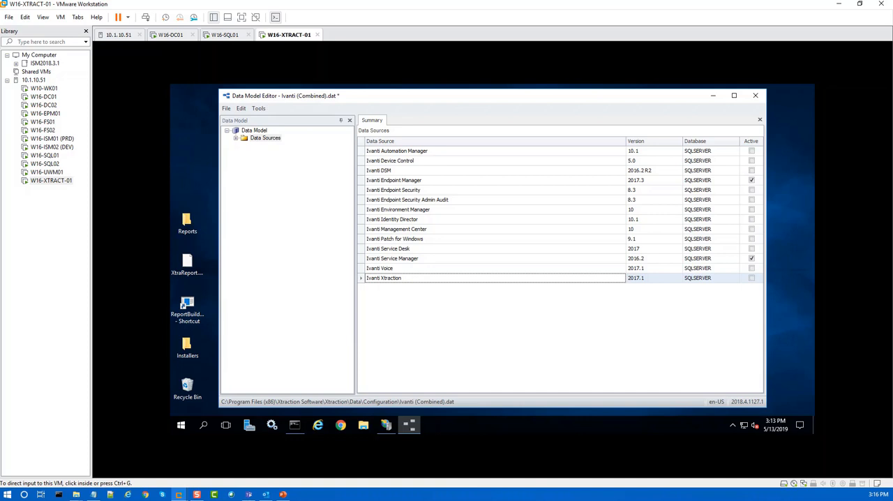
Step: Replace the [WEBSERVER] placeholder with W16-EPM01 across the data model's record URLs using Find & Replace
left_click(260, 108)
left_click(283, 133)
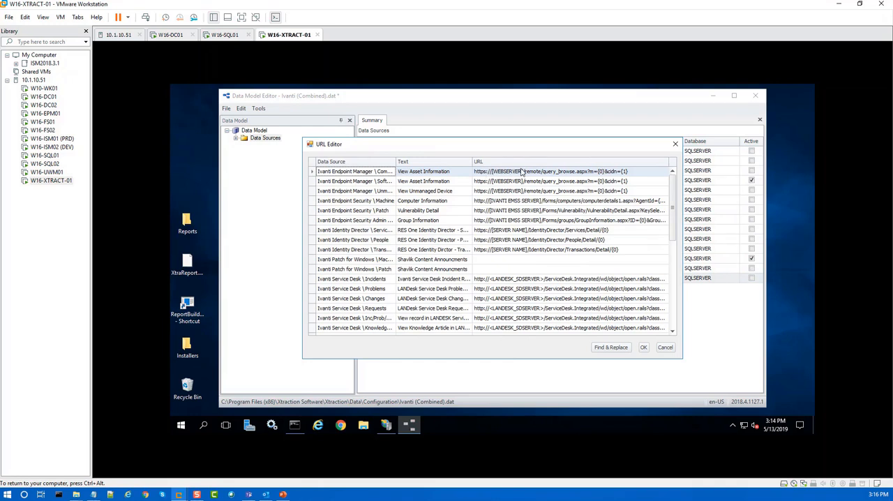
left_click(523, 171)
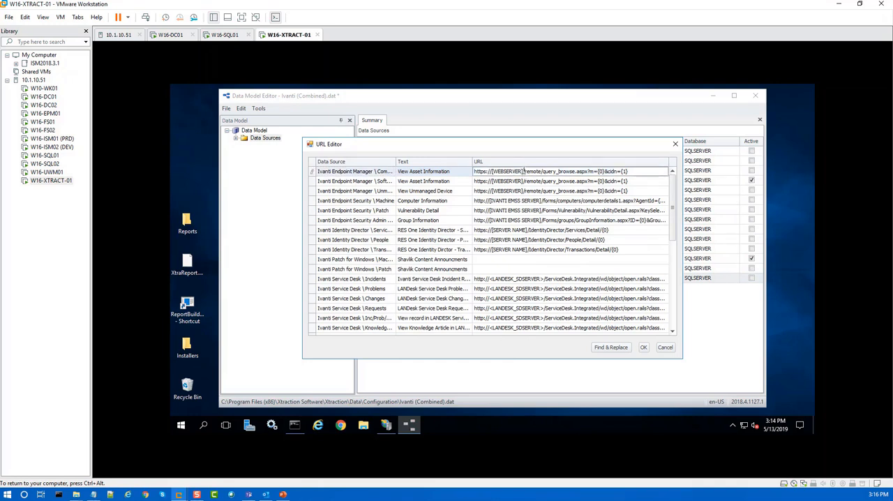
left_click_drag(524, 171, 494, 171)
left_click(611, 347)
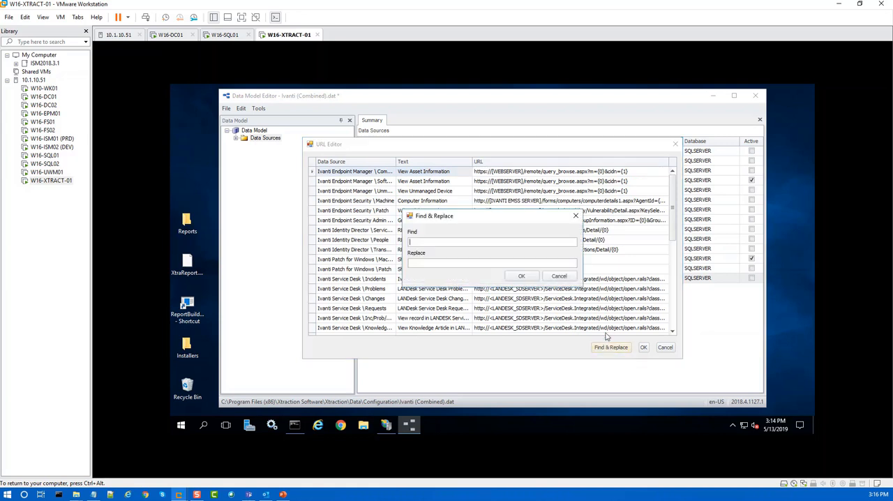
type("[WEBSERVER]")
left_click(435, 264)
type("W")
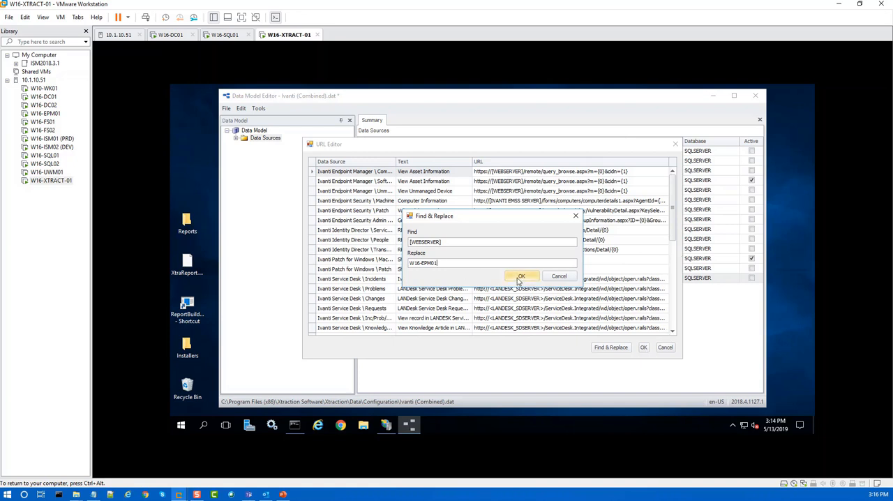
left_click(520, 277)
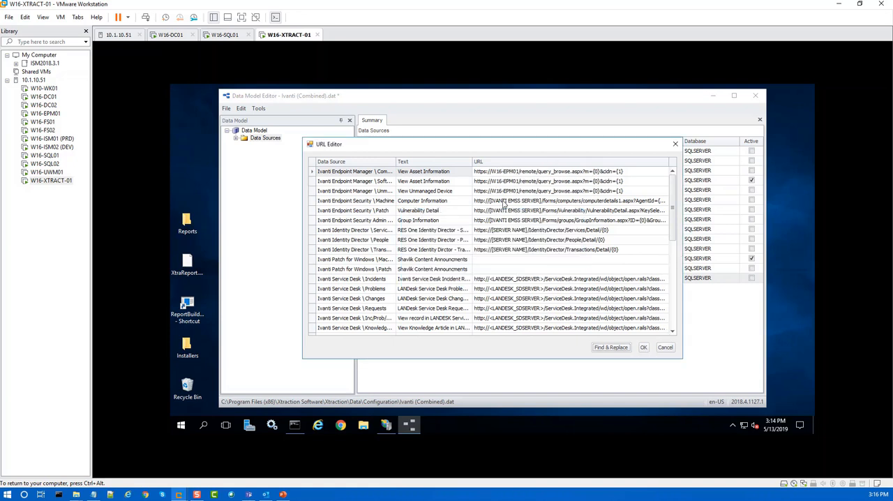
Step: Replace the [Ivanti_Service_Manager] placeholder with W16-ISSM01 in the record URLs and accept the URL changes
scroll(535, 256, "down", 5)
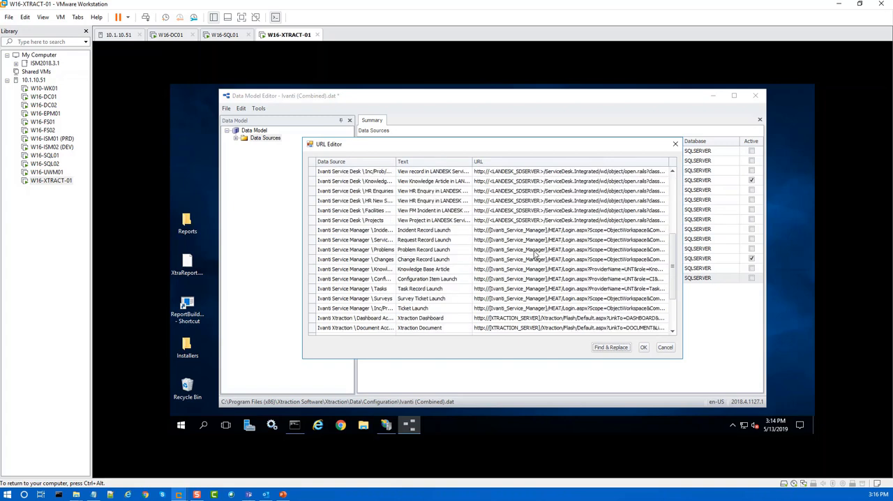
scroll(535, 255, "down", 2)
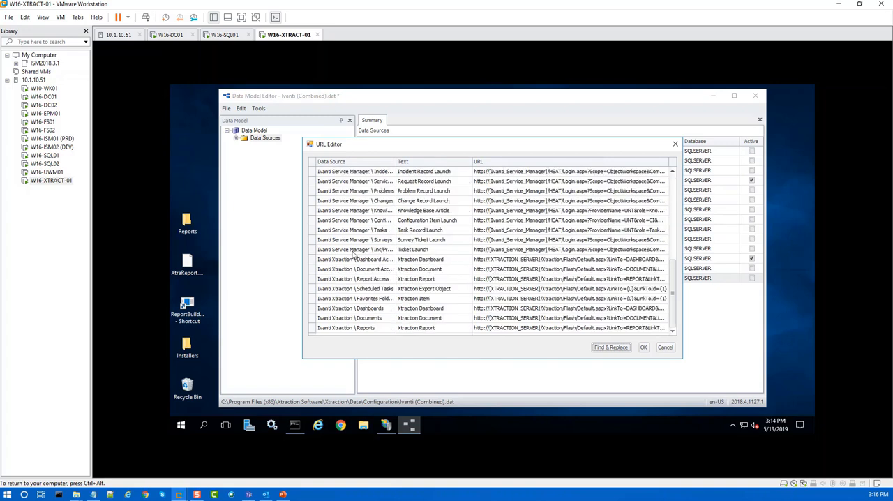
scroll(525, 251, "up", 1)
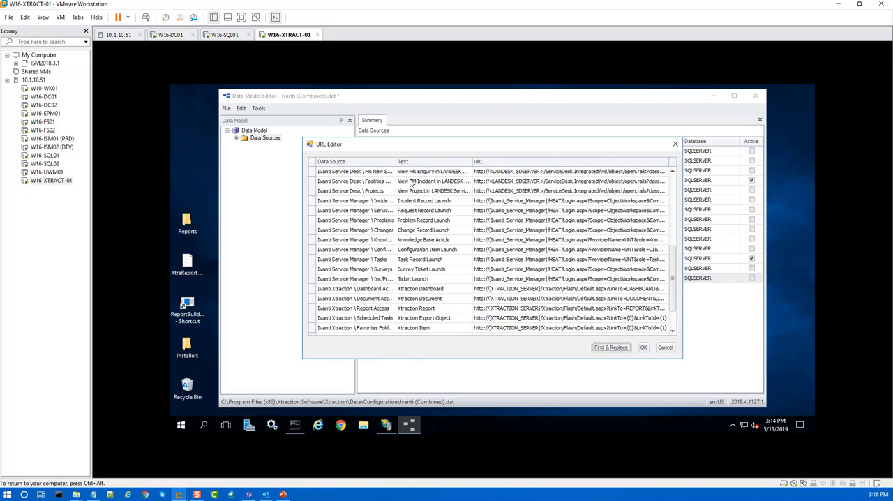
left_click(352, 203)
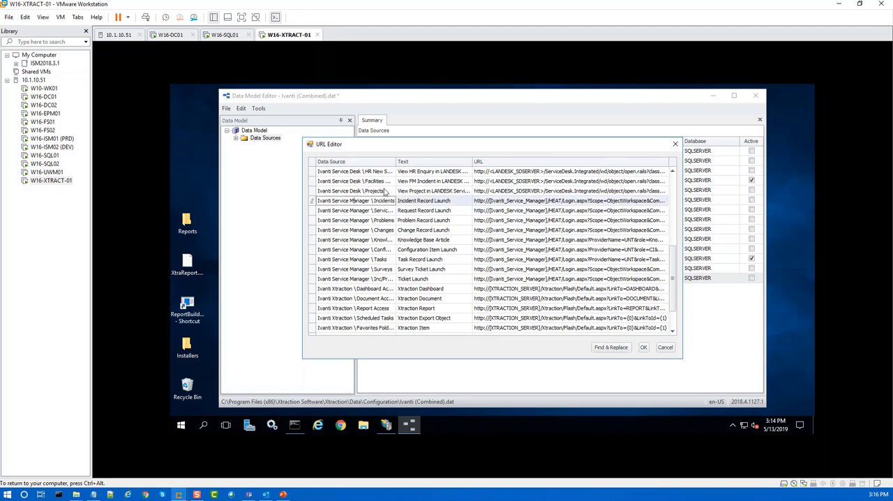
left_click(548, 201)
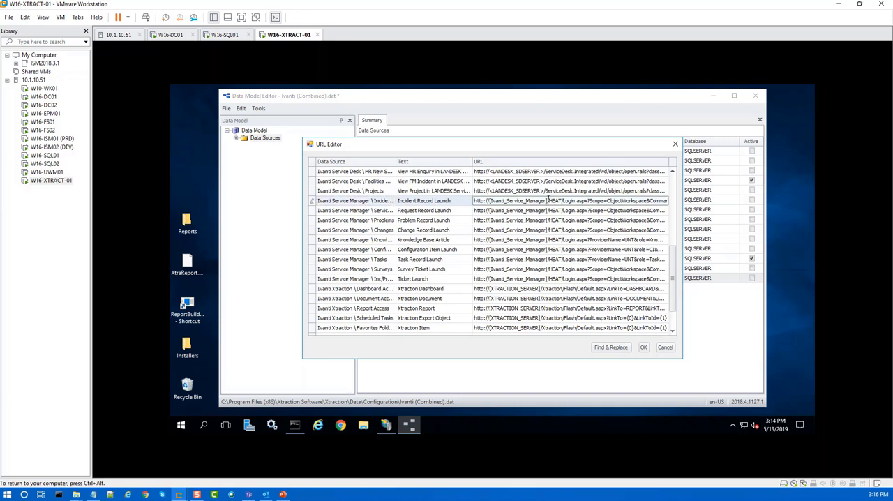
left_click_drag(547, 201, 491, 201)
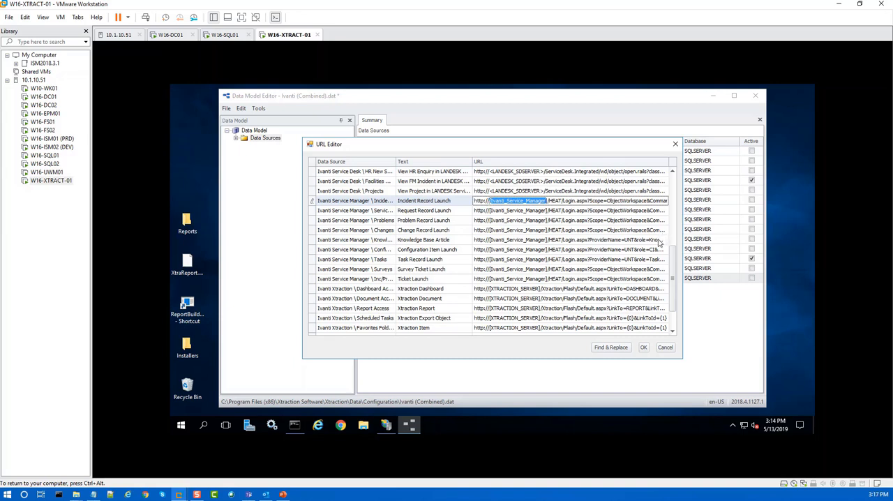
left_click(611, 347)
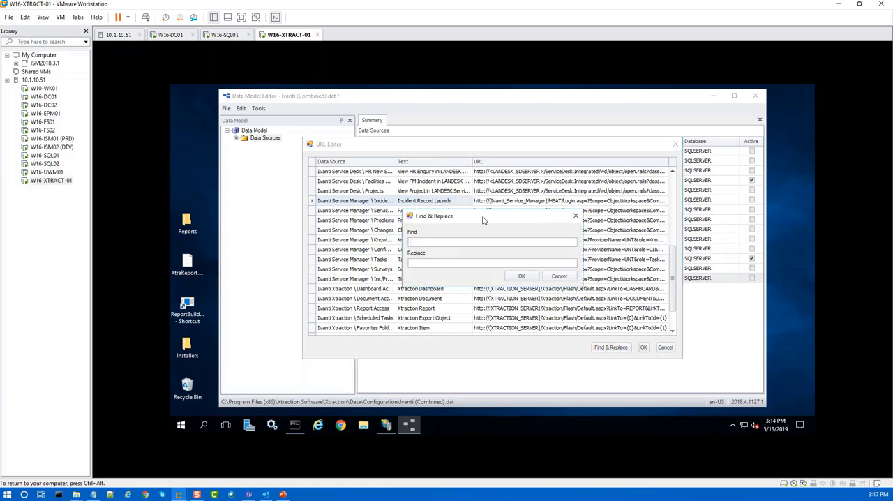
type("[Ivanti_Service_Manager")
left_click(426, 261)
left_click(521, 276)
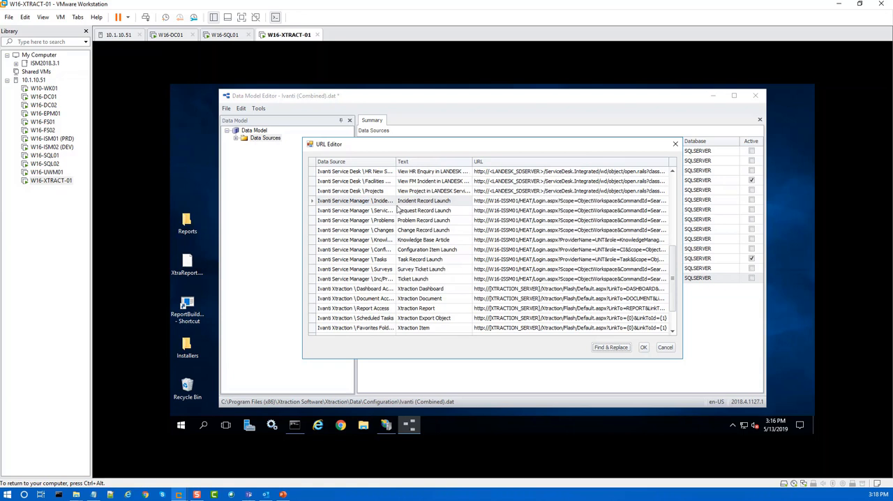
left_click(644, 347)
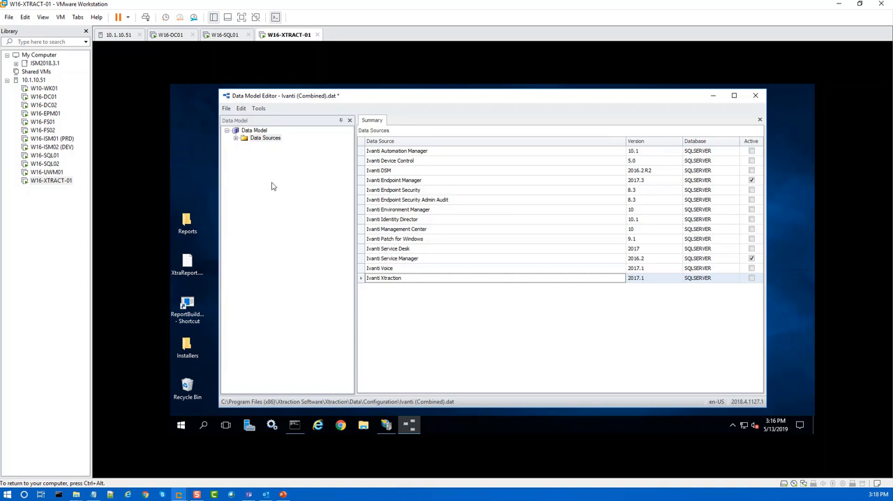
Step: Save the Ivanti (Combined).dat data model and close the Data Model Editor
left_click(226, 109)
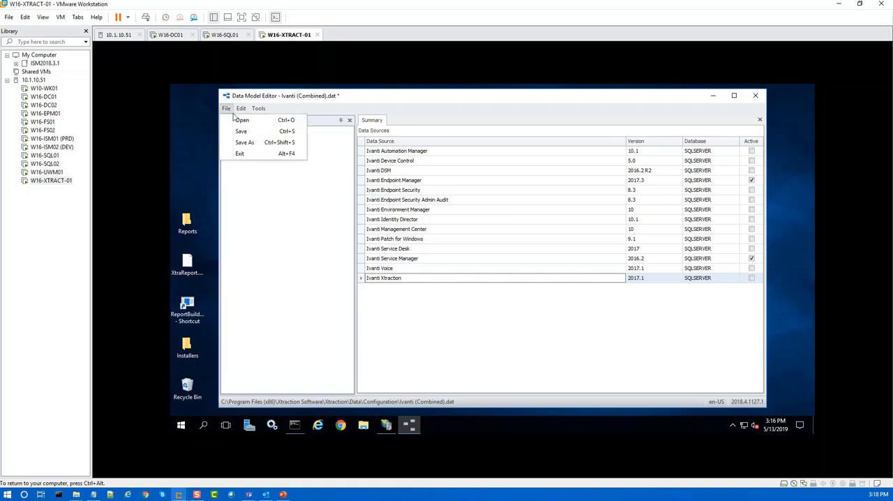
left_click(242, 132)
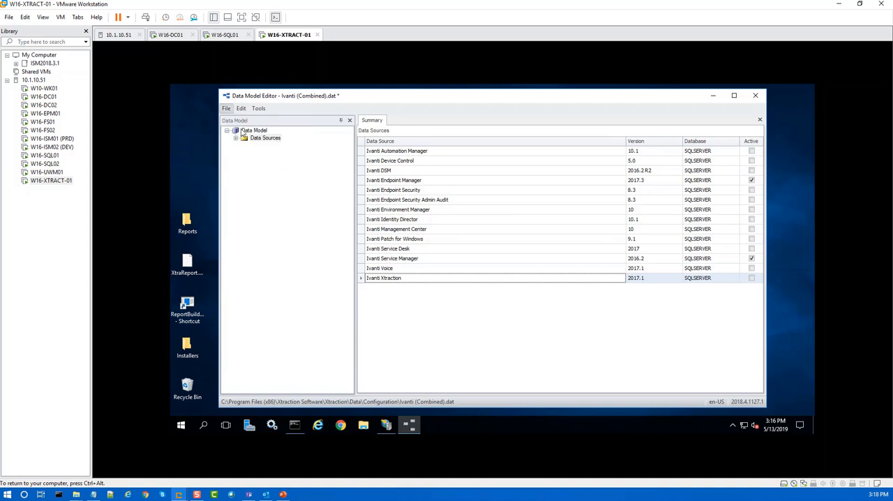
left_click(757, 98)
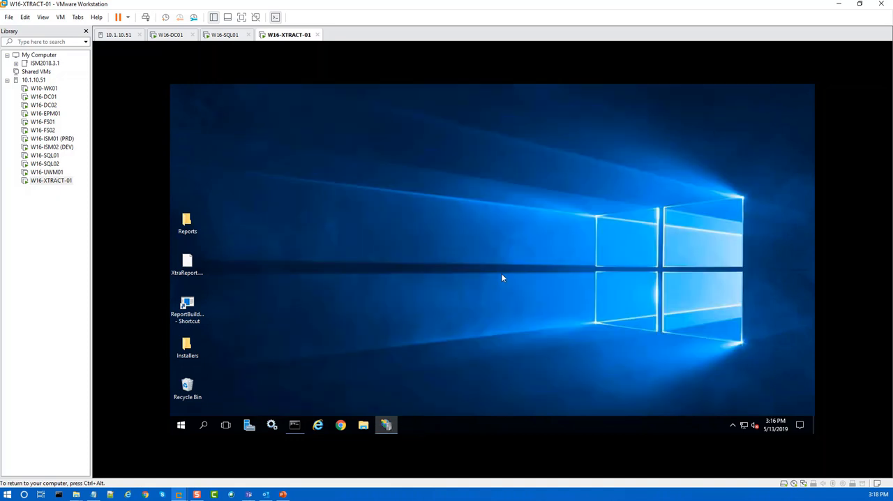
Step: Switch to File Explorer and open the folder C:\Program Files (x86)\Xtraction Software\Xtraction\Data\Configuration
left_click(364, 426)
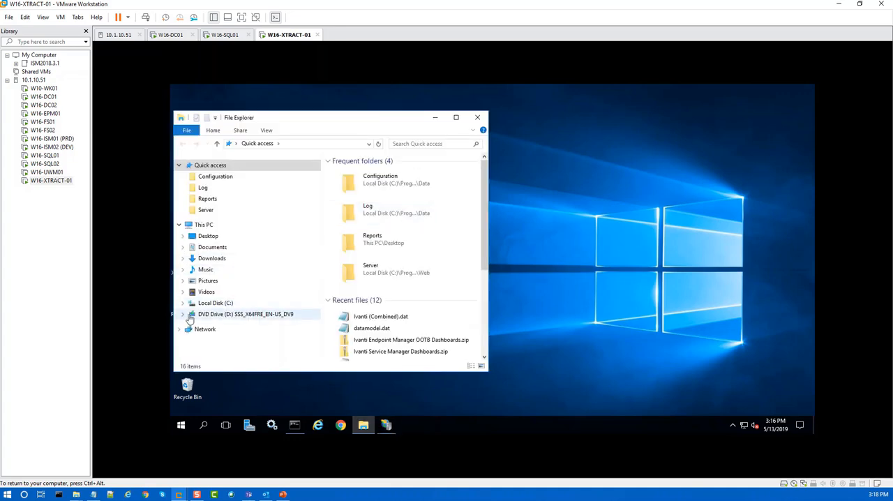
left_click(182, 304)
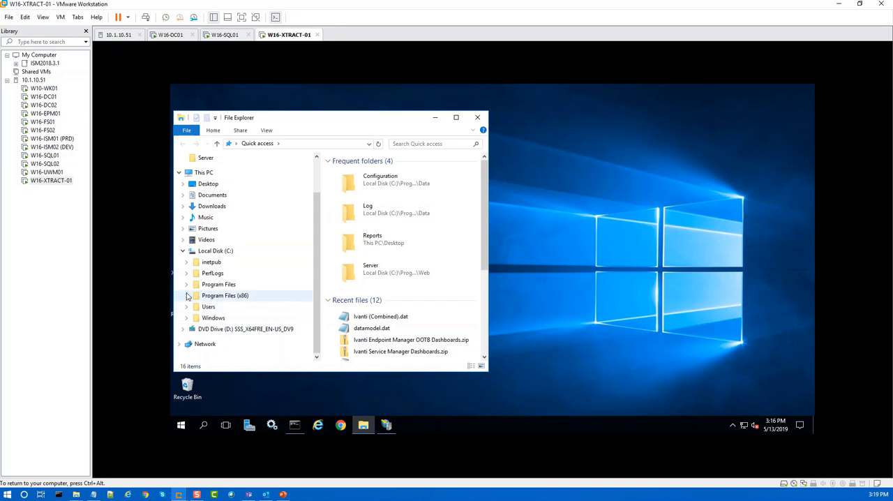
left_click(186, 296)
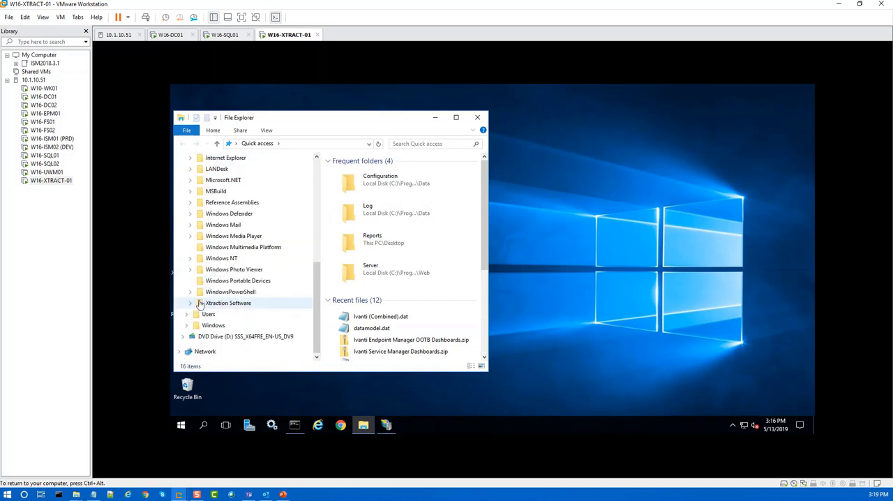
left_click(191, 303)
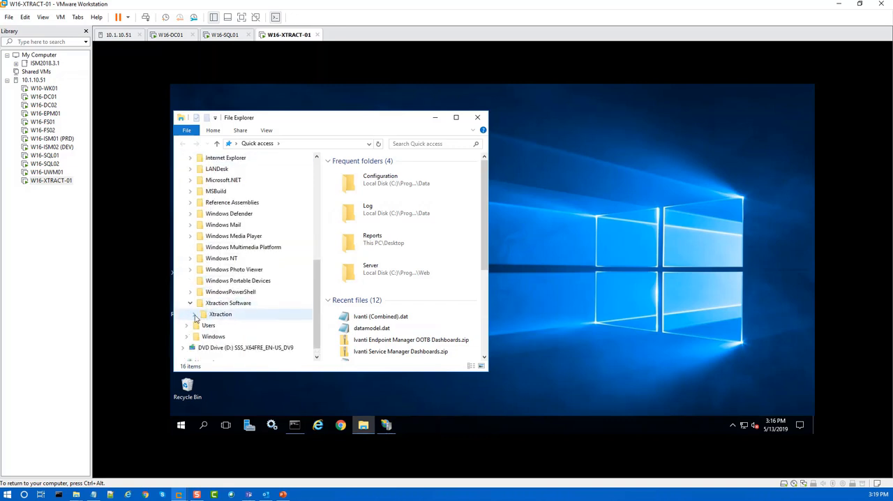
left_click(197, 314)
left_click(197, 325)
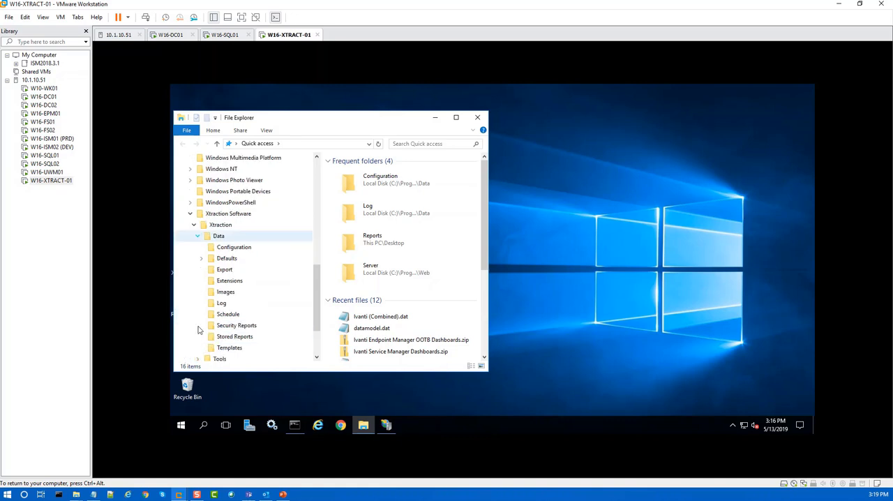
left_click(232, 249)
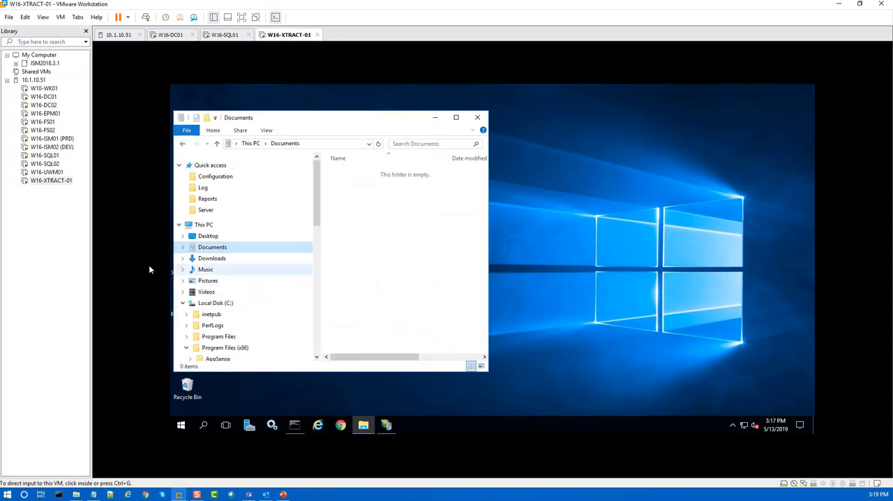
scroll(213, 316, "down", 10)
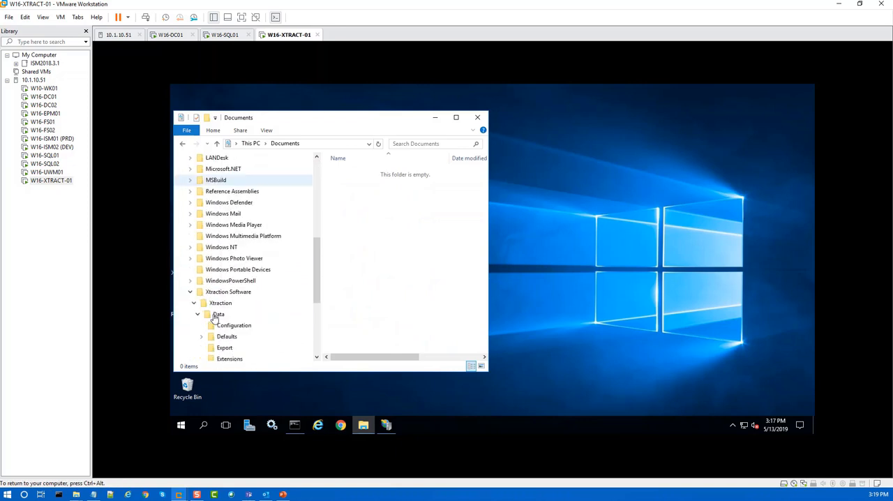
left_click(227, 314)
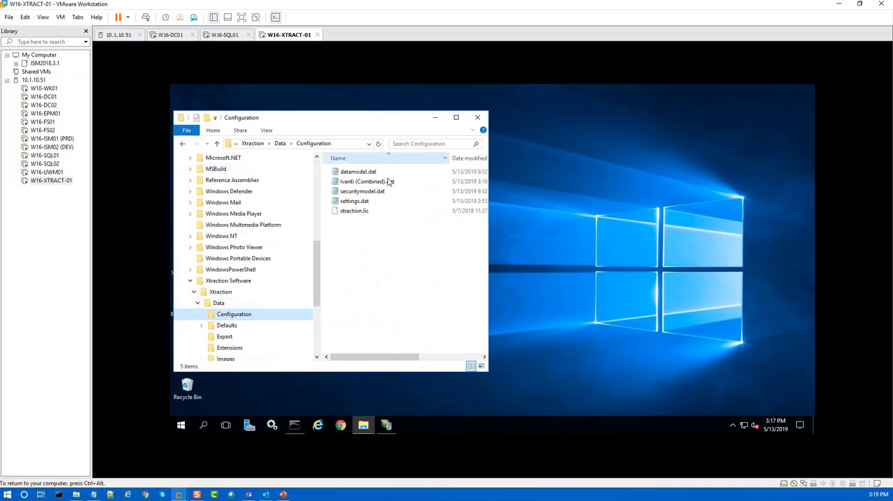
Step: Rename the existing datamodel.dat file in the Configuration folder as datamodelold.dat
left_click(359, 173)
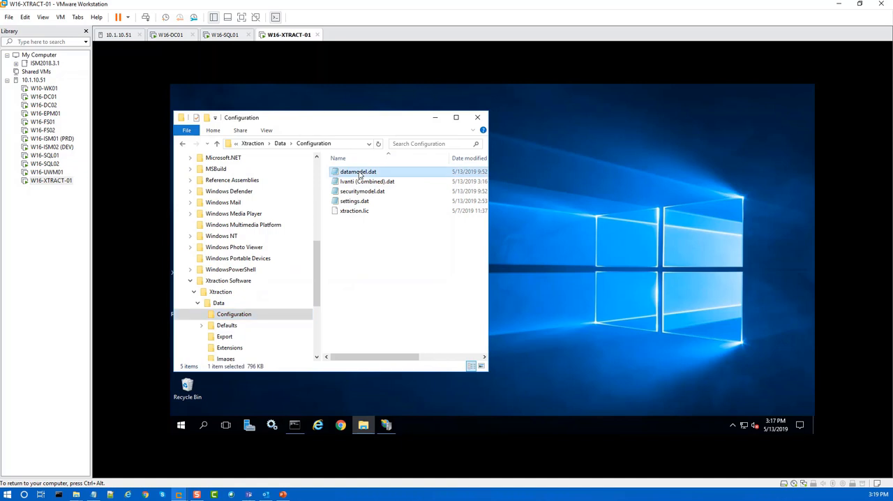
right_click(360, 173)
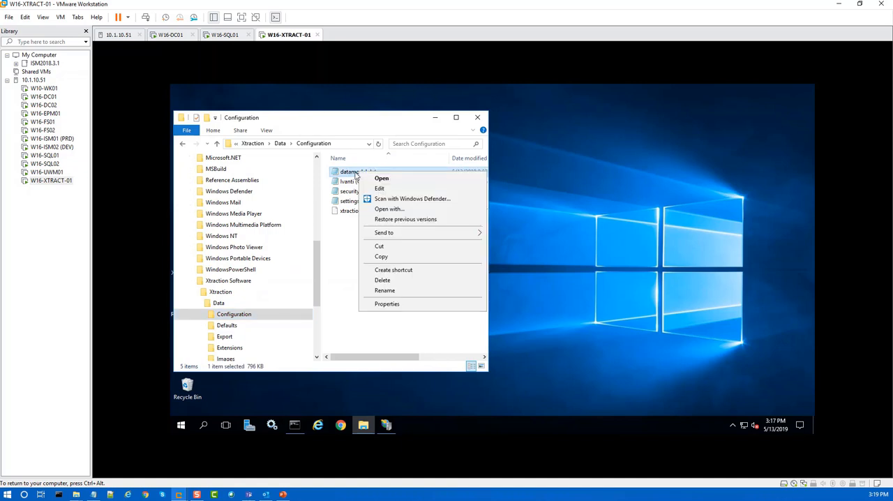
left_click(384, 290)
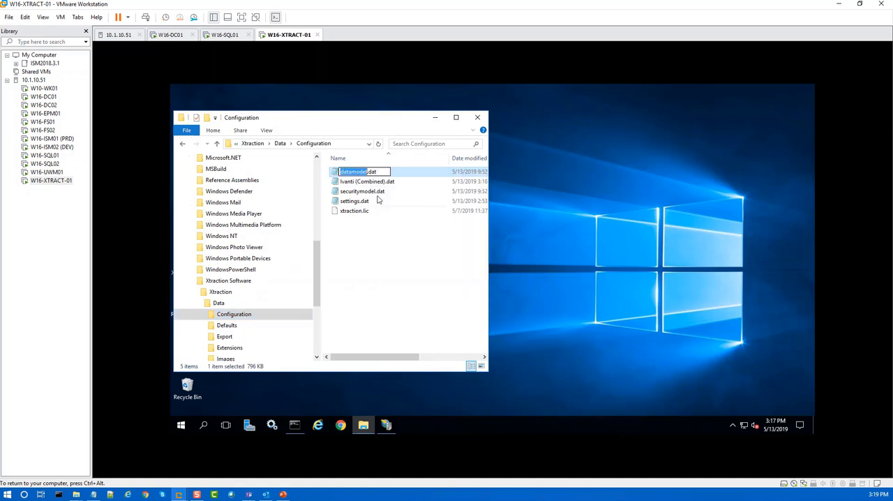
left_click(368, 171)
type("oldf")
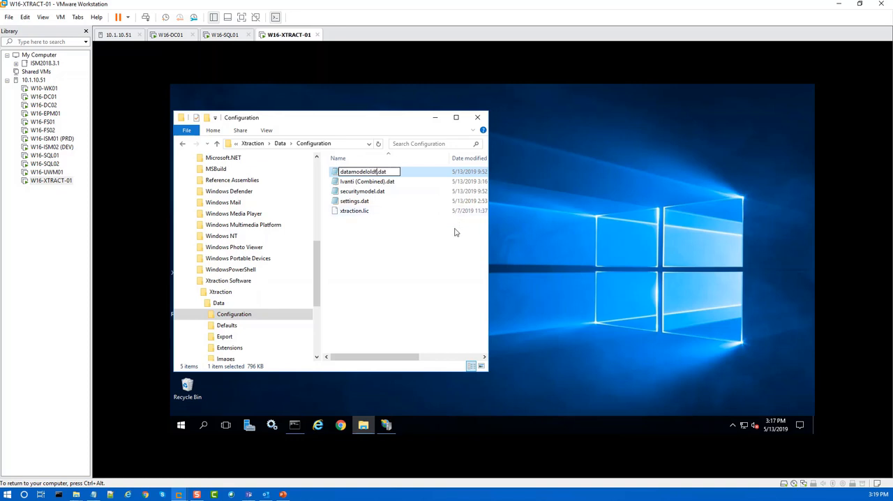
key("BackSpace")
Step: Rename Ivanti (Combined).dat as datamodel.dat and close the Configuration folder window
right_click(360, 185)
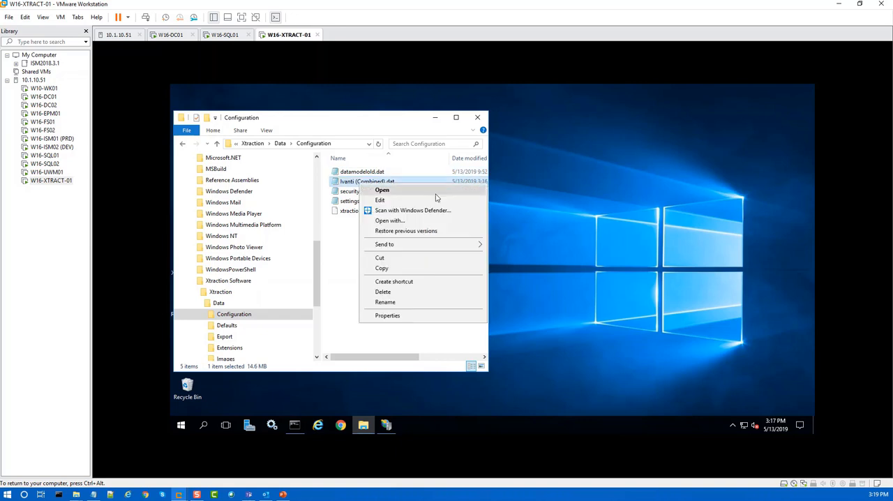
left_click(384, 303)
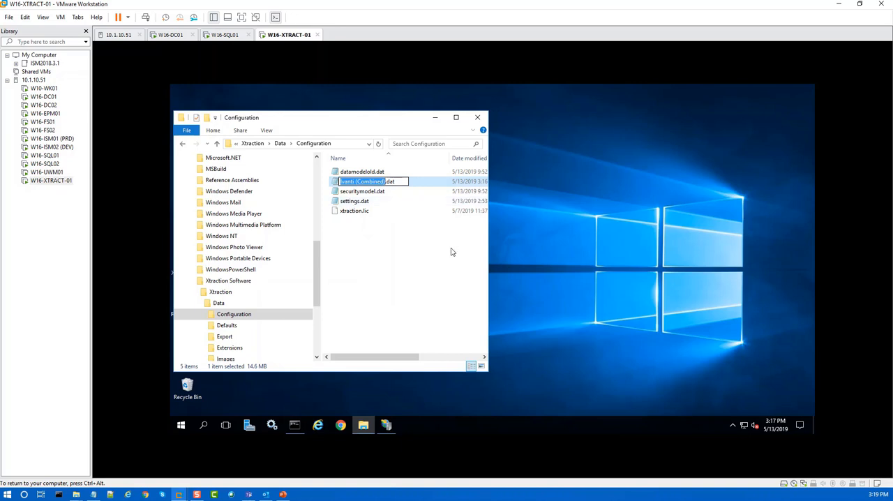
type("datamodel")
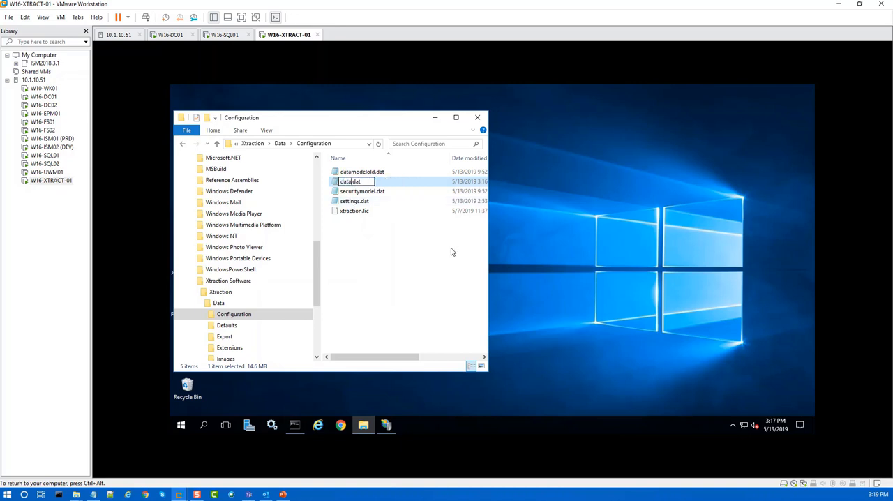
left_click(669, 211)
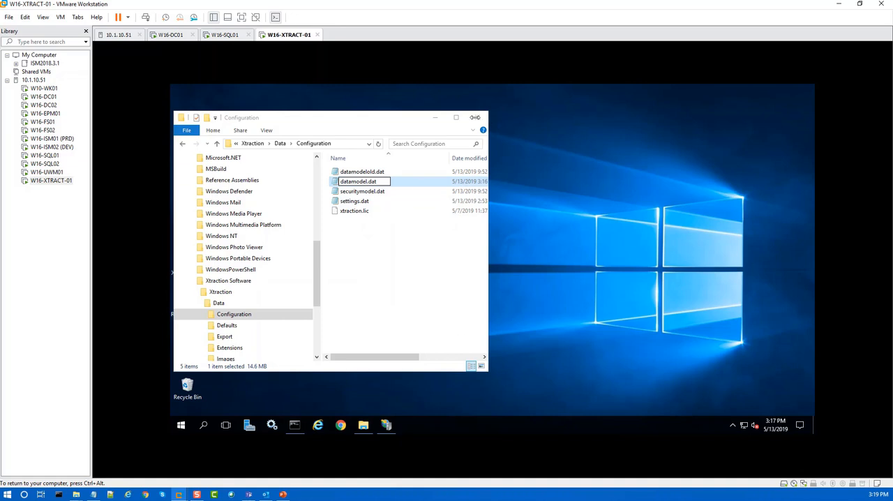
left_click(359, 220)
left_click(478, 118)
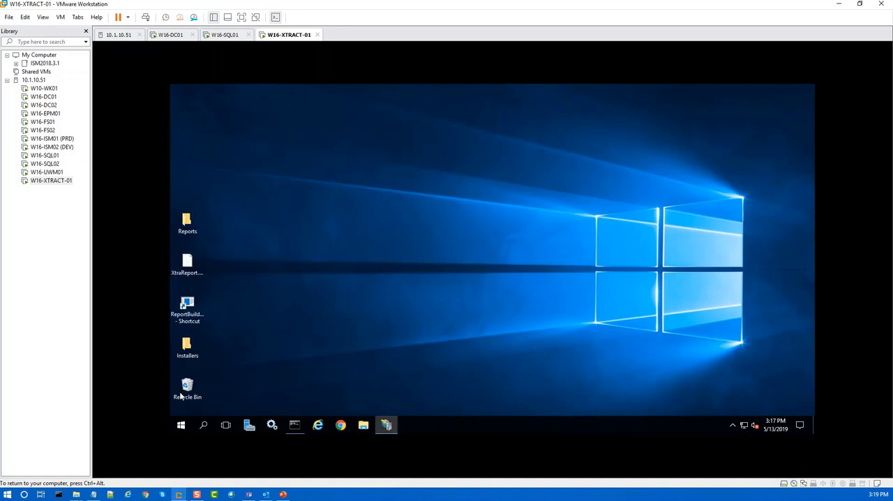
Step: Launch the Xtraction Data Model Editor and open datamodel.dat from the Configuration folder
left_click(180, 425)
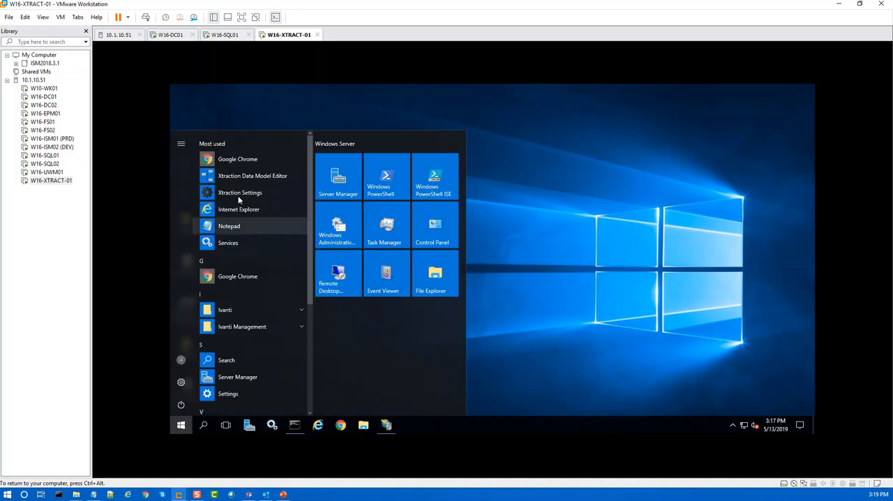
left_click(239, 177)
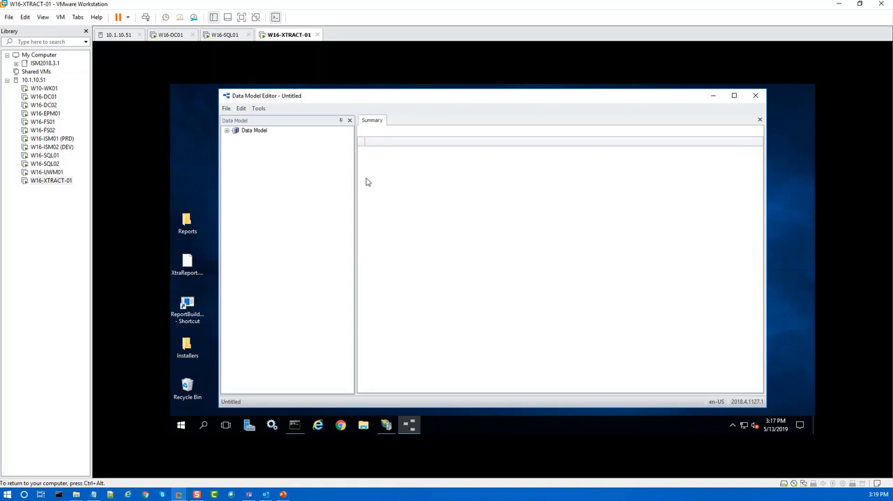
left_click(226, 108)
left_click(259, 121)
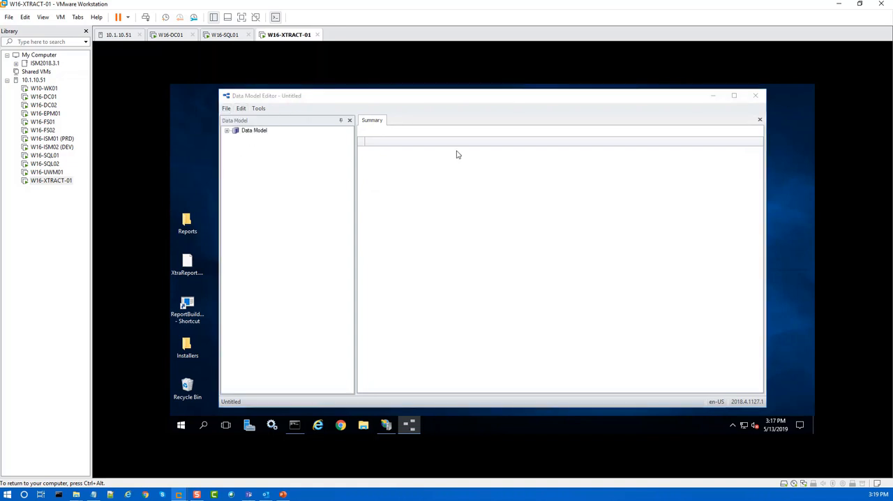
left_click(377, 169)
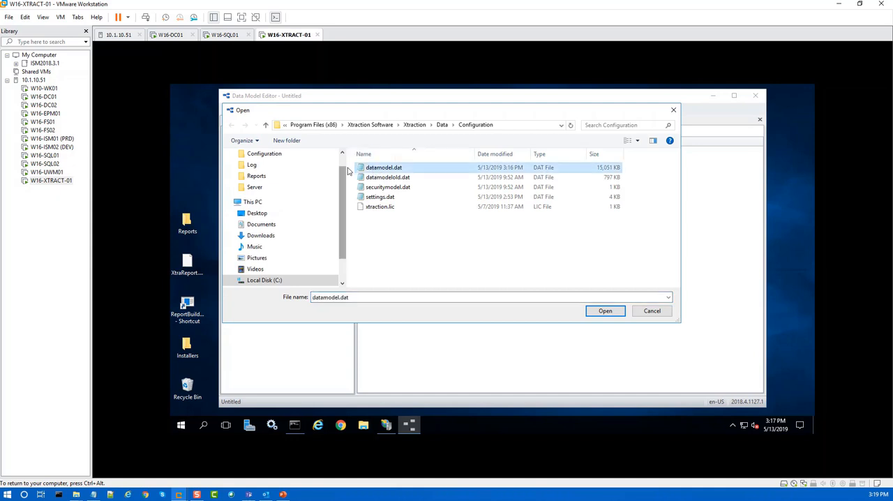
left_click(607, 311)
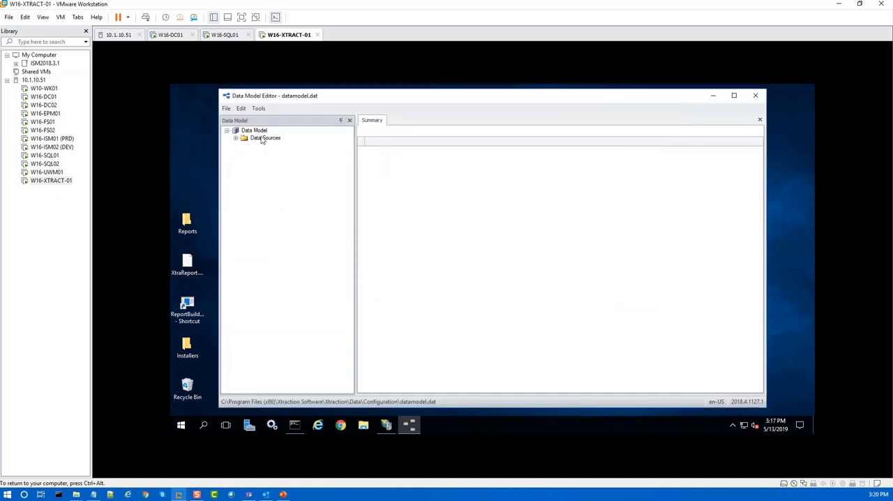
Step: Review which data sources are active and check their connections in the Connection String Editor
left_click(263, 138)
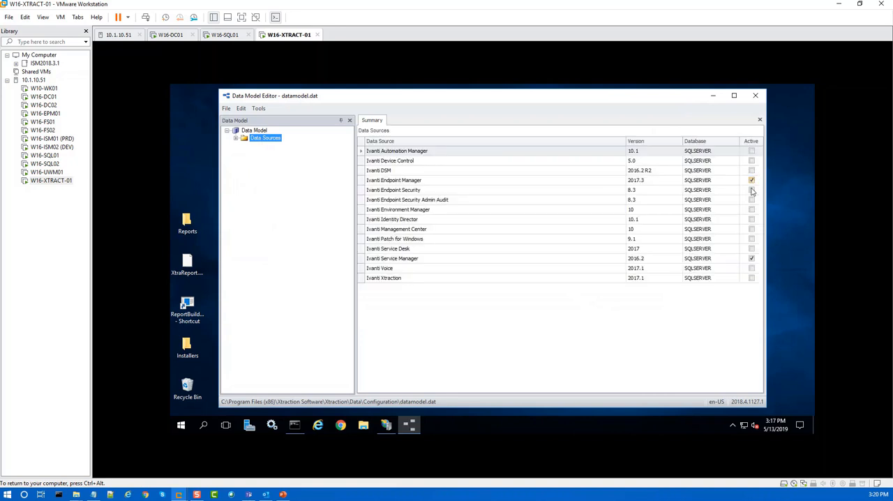
left_click(258, 109)
left_click(289, 120)
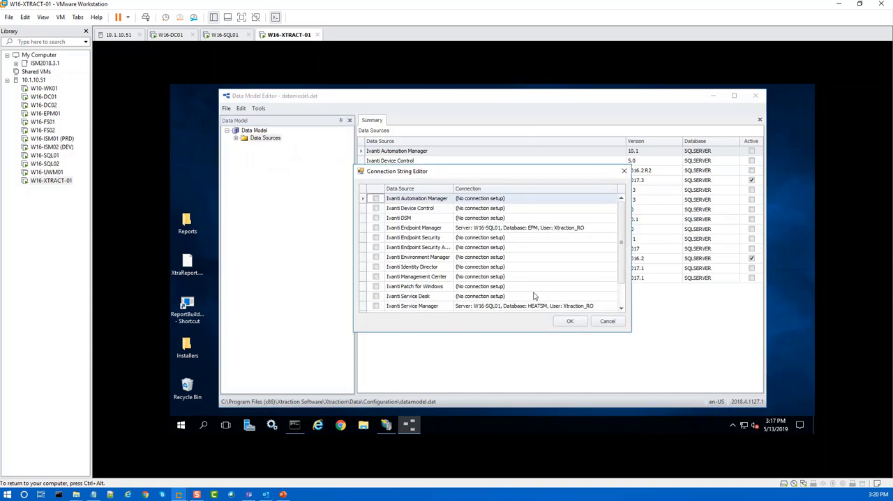
left_click(568, 322)
Step: Check the record URLs in the URL Editor and close the Data Model Editor without saving
left_click(258, 109)
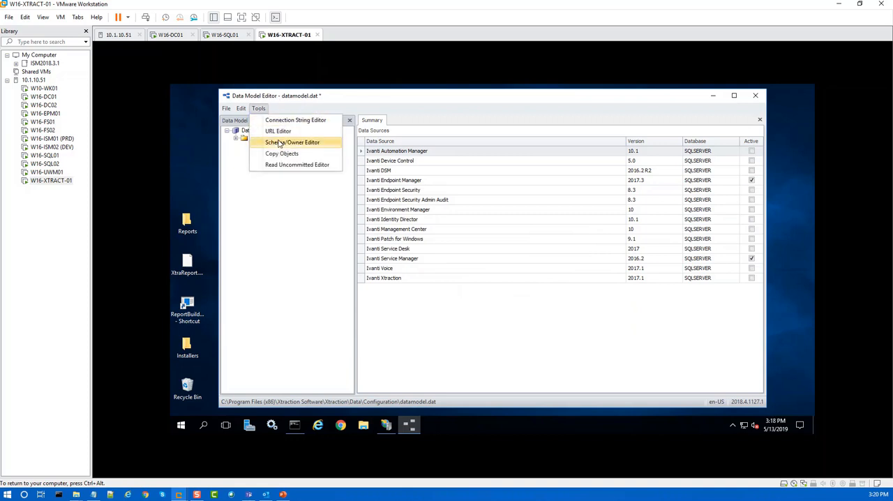
left_click(283, 131)
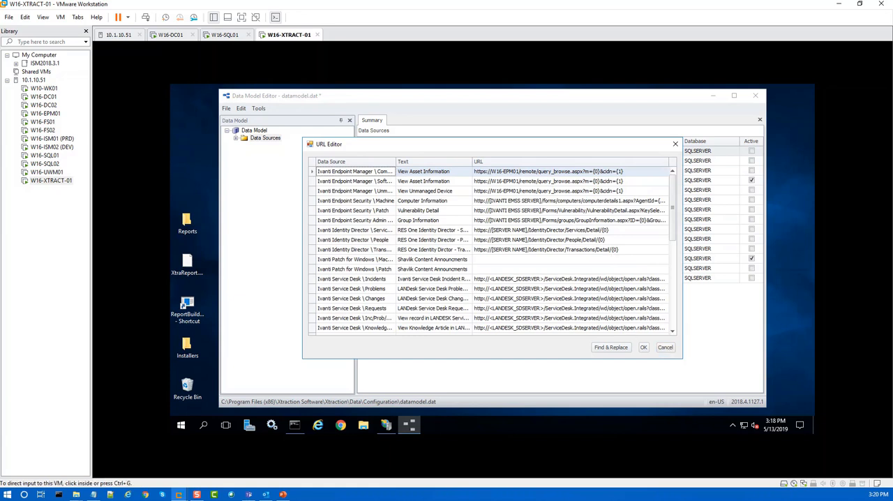
left_click(645, 347)
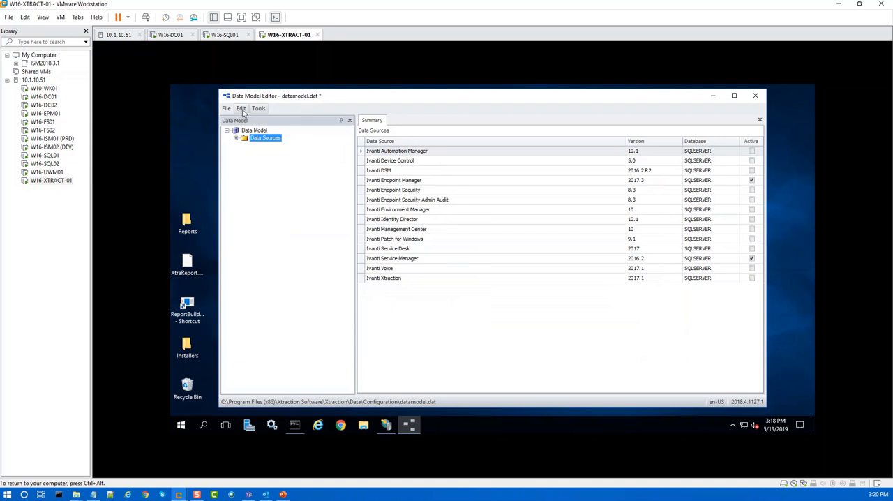
left_click(755, 98)
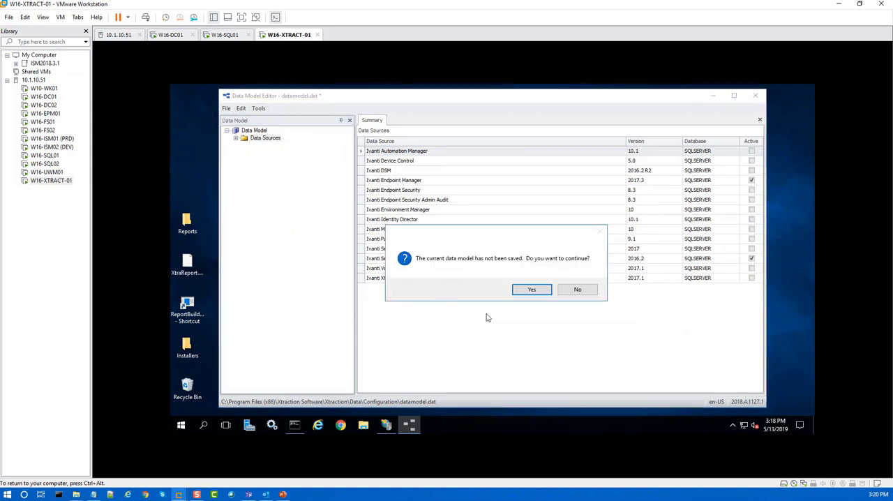
left_click(530, 289)
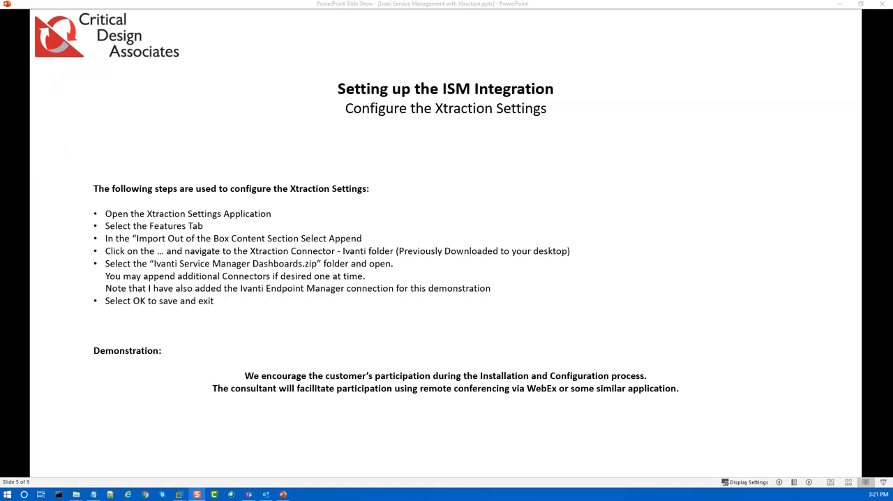
Step: Switch to the W16-XTRACT-01 virtual machine, open Xtraction Settings and update the Xtraction database on W16-SQL01 using the stored connection details
key("alt+Tab")
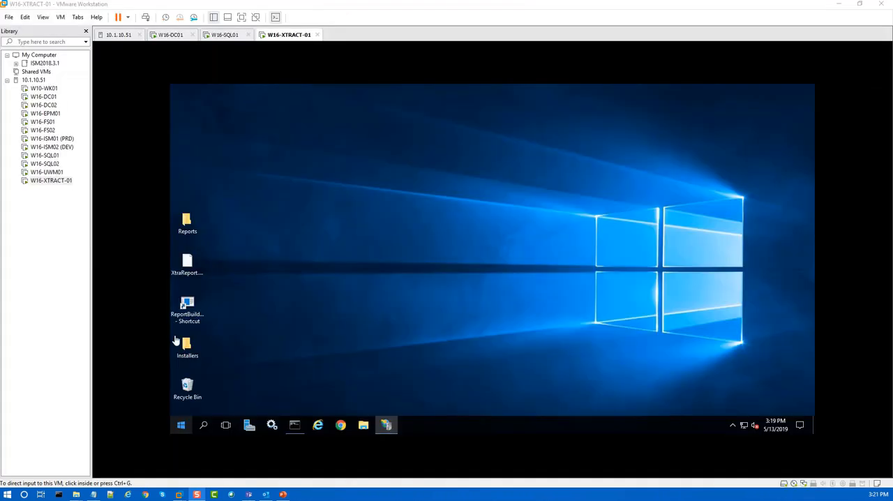
left_click(181, 426)
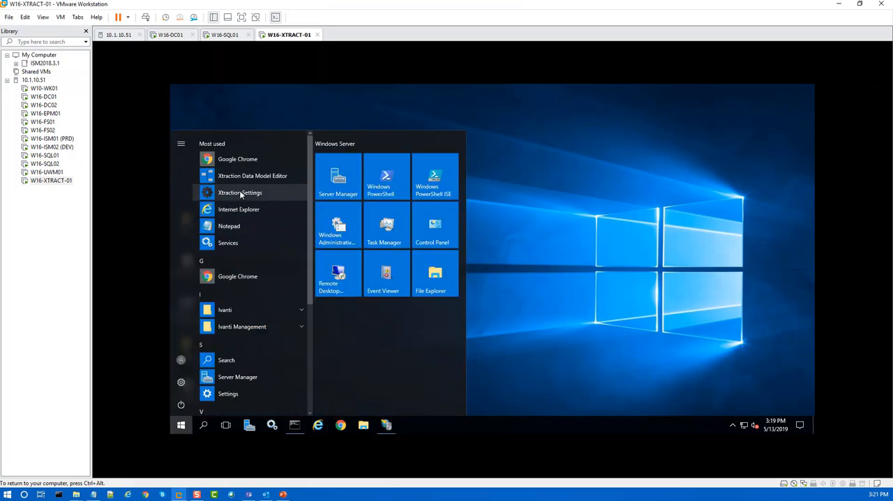
left_click(240, 194)
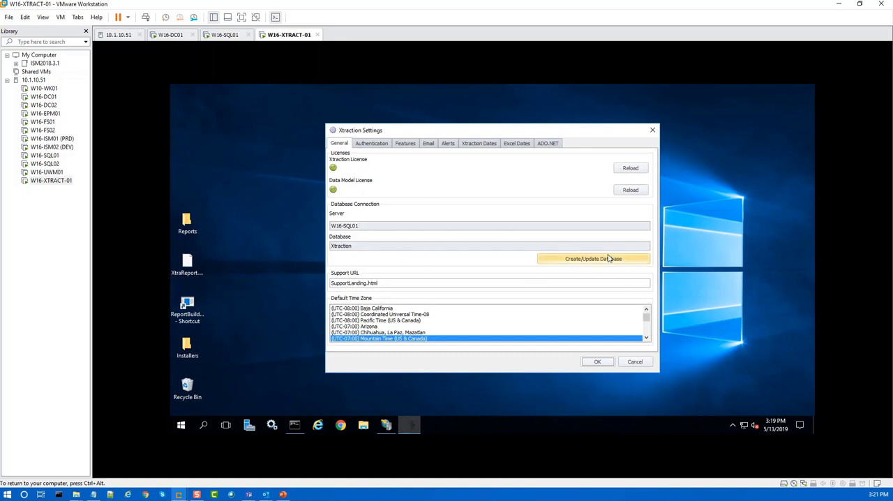
left_click(604, 259)
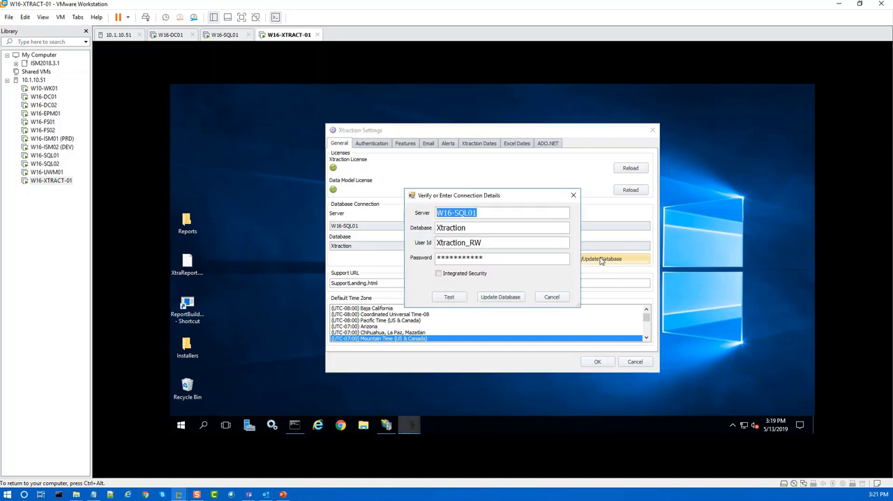
left_click(501, 297)
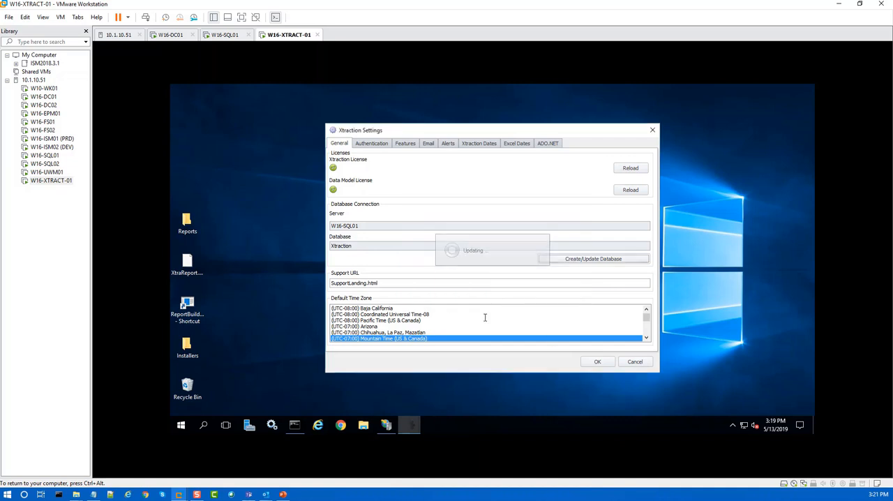
Step: Import Ivanti Endpoint Manager OOTB Dashboards.zip from the Xtraction Connector - Ivanti folder as out-of-the-box content in Append mode
left_click(405, 143)
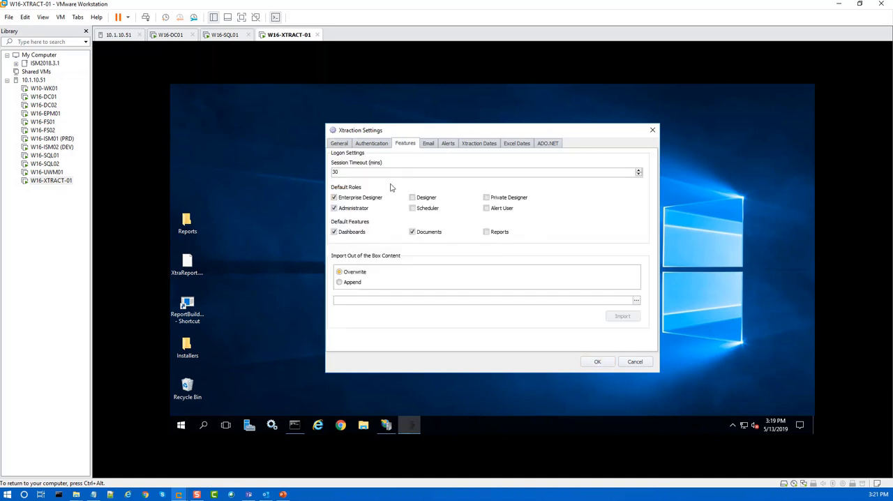
left_click(340, 282)
left_click(637, 301)
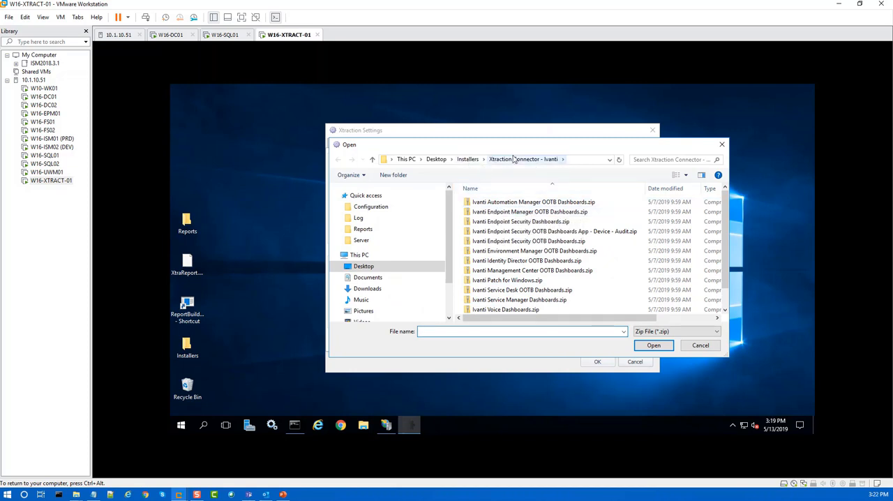
left_click(517, 213)
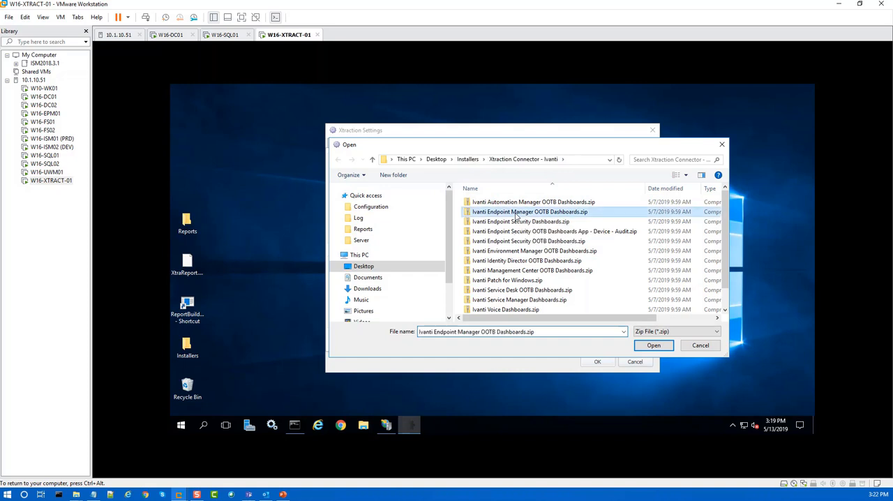
left_click(645, 345)
left_click(338, 282)
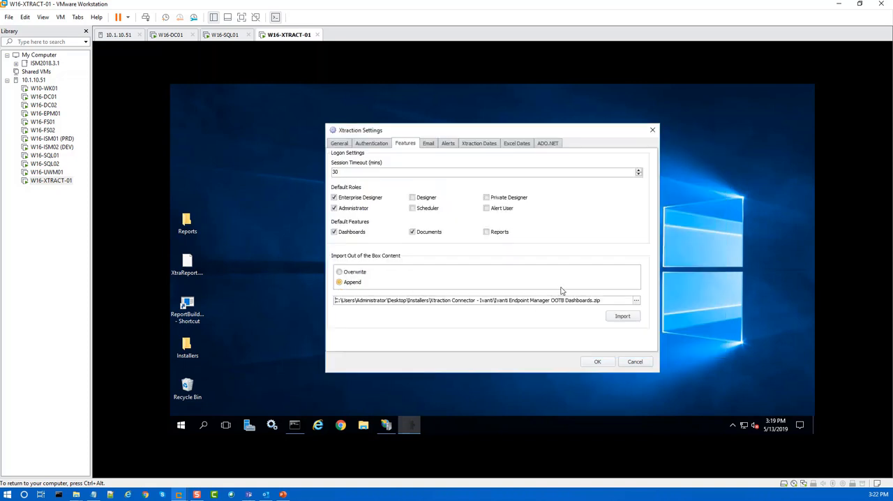
left_click(621, 318)
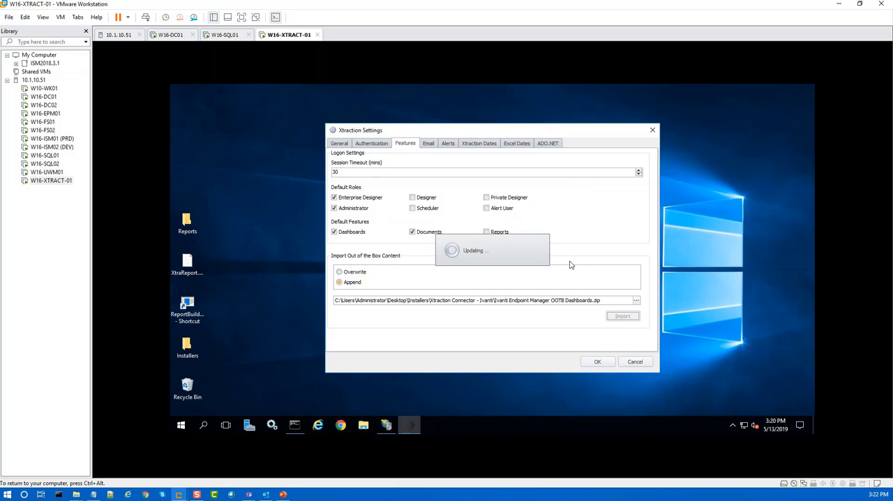
key("ctrl+alt")
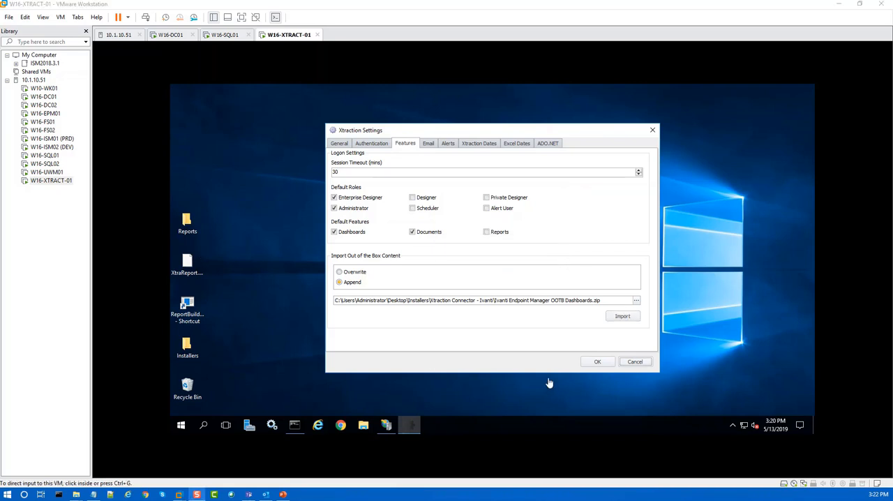
Step: Import Ivanti Service Manager Dashboards.zip as additional out-of-the-box content in Append mode
left_click(636, 301)
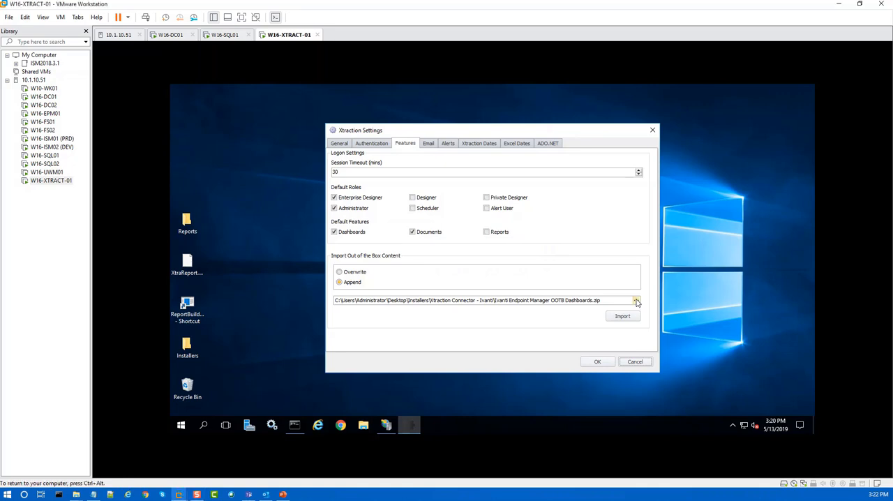
scroll(496, 302, "down", 1)
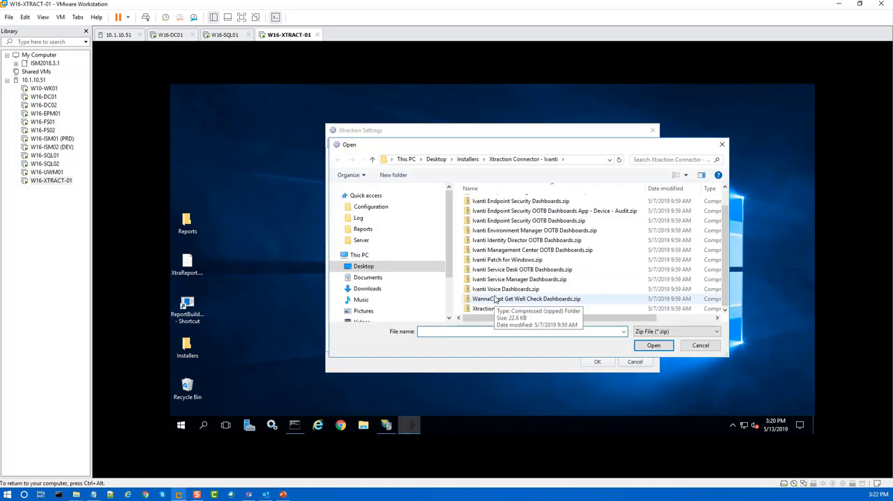
left_click(488, 280)
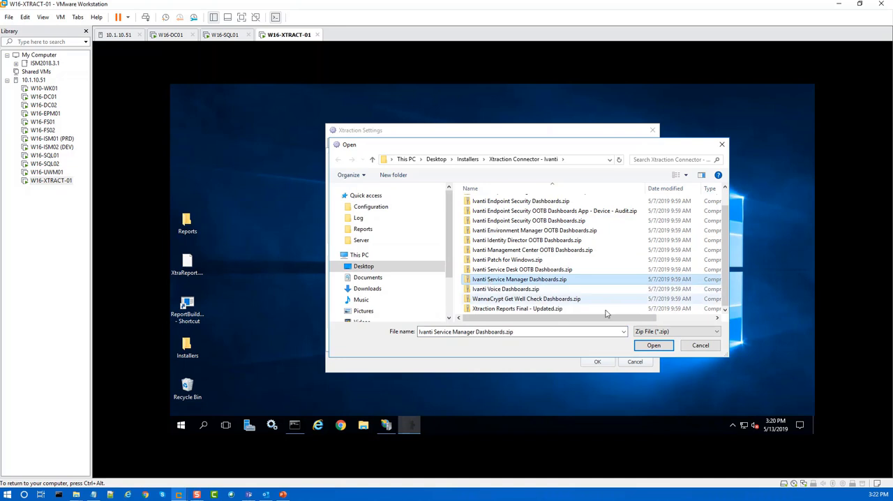
left_click(653, 346)
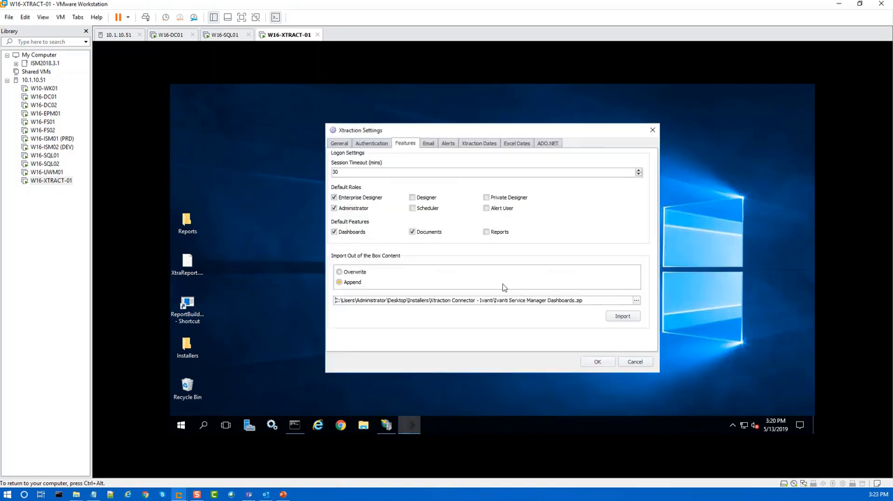
left_click(622, 317)
Step: View the email settings, and save and close Xtraction Settings
left_click(429, 144)
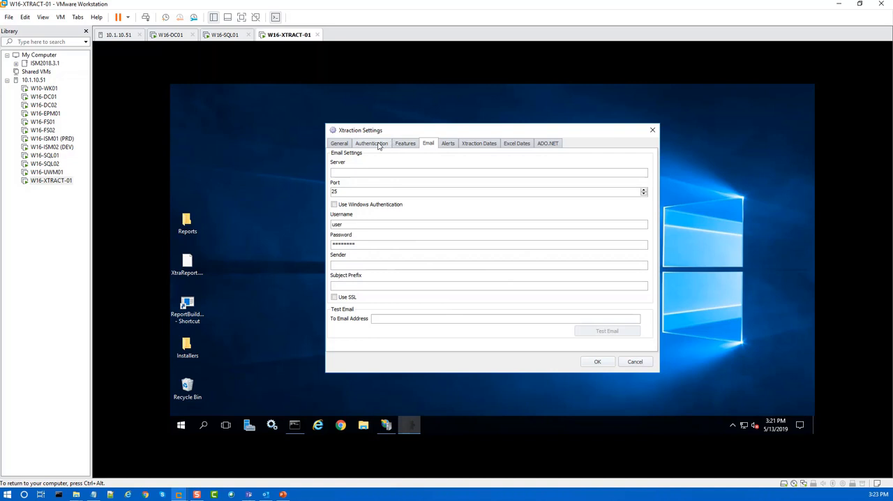
left_click(598, 362)
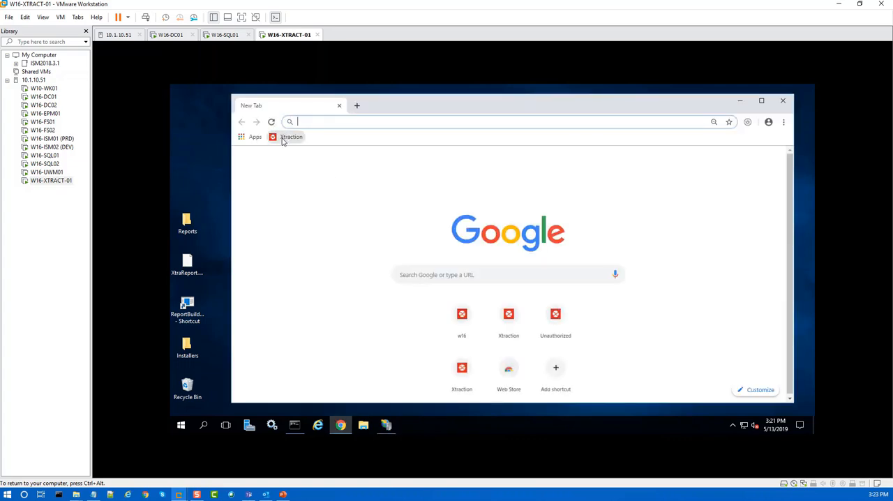
Step: Open the Xtraction site in a maximized Chrome window and browse the Ivanti Service Manager and Ivanti Endpoint Manager folders under Shared Folders
left_click(287, 137)
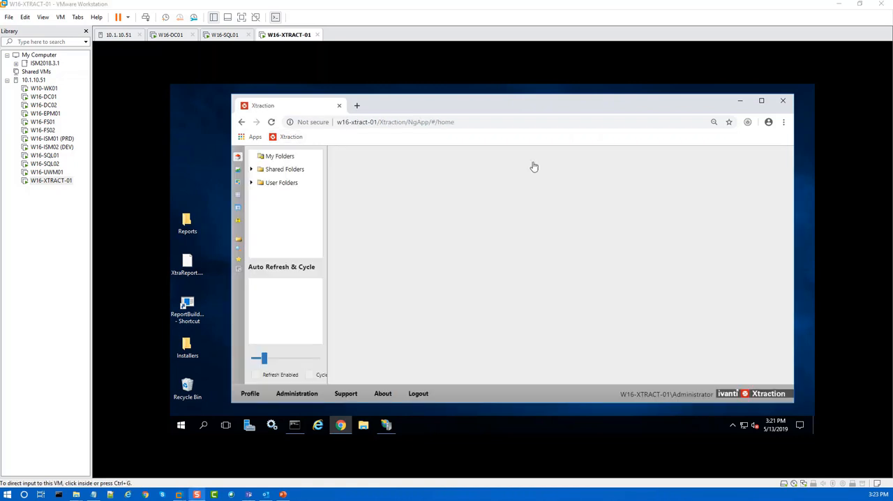
left_click(253, 171)
left_click(253, 171)
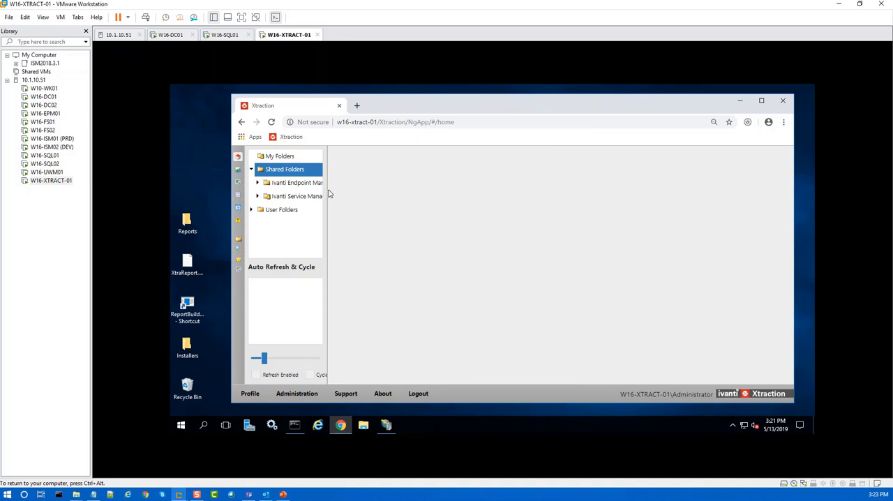
left_click(762, 101)
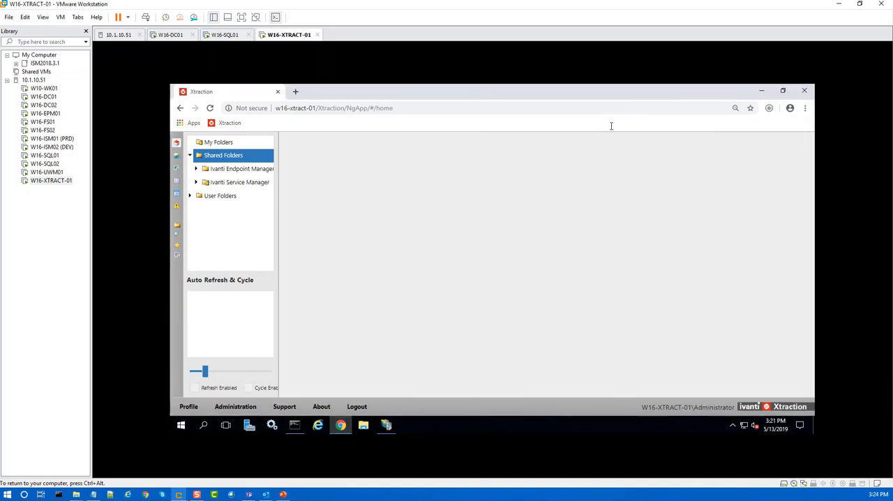
left_click(213, 182)
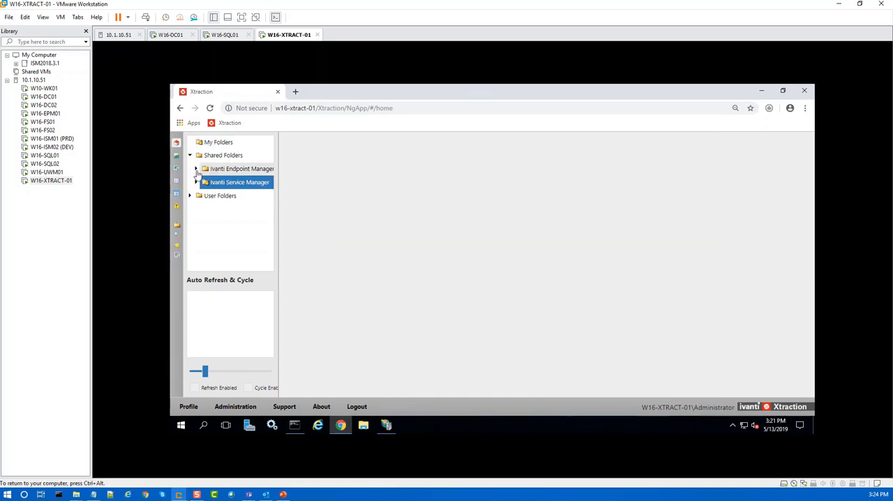
left_click(199, 171)
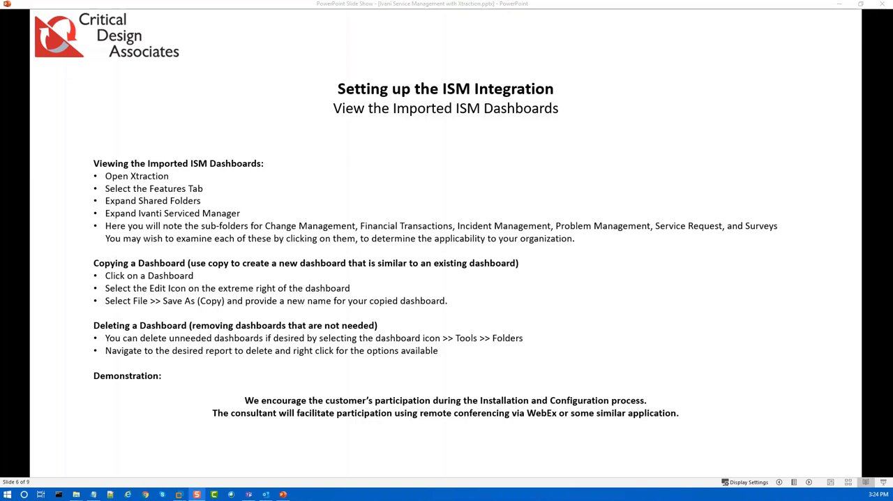
Step: Switch to Xtraction, widen the folder tree, and view the Assets Discovered - EPM, Discovered Devices and Software License Info, and Software Distribution dashboards under Assets/Software
key("alt+Tab")
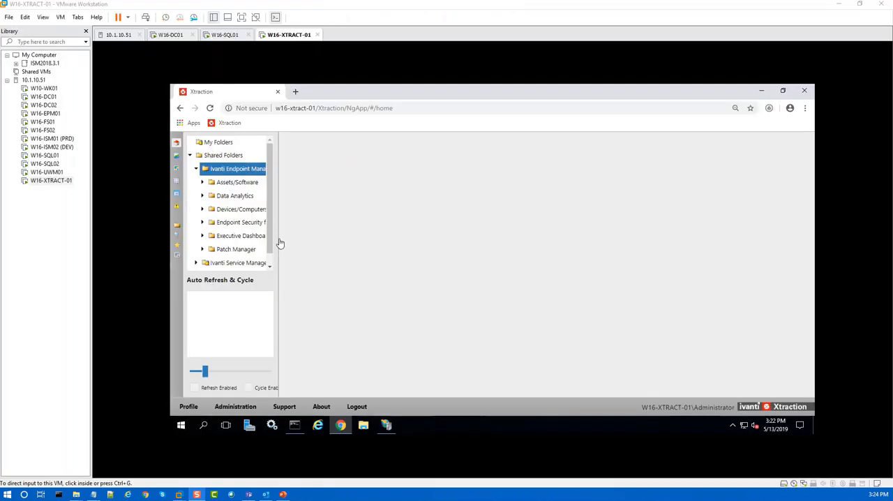
left_click_drag(278, 245, 340, 252)
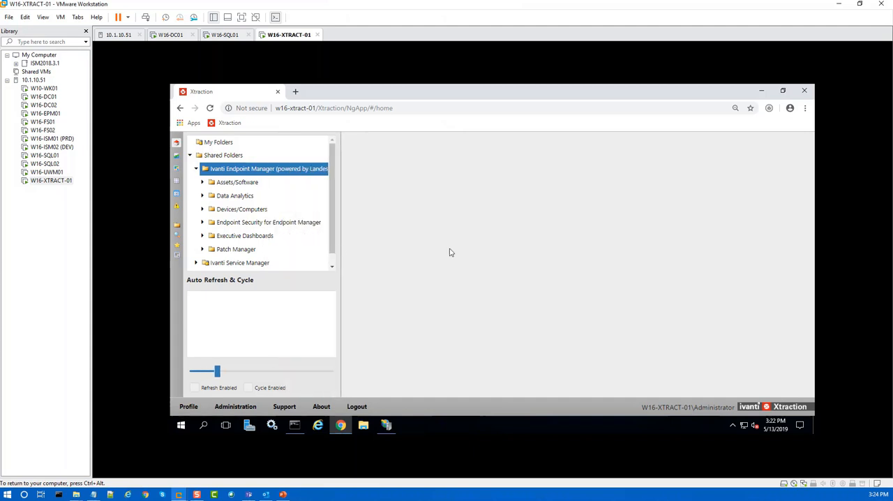
left_click(202, 184)
left_click(234, 196)
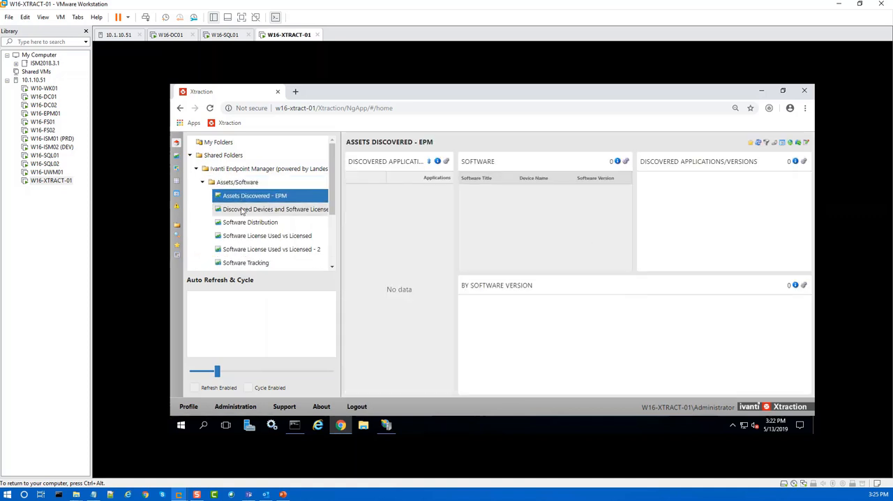
left_click(243, 211)
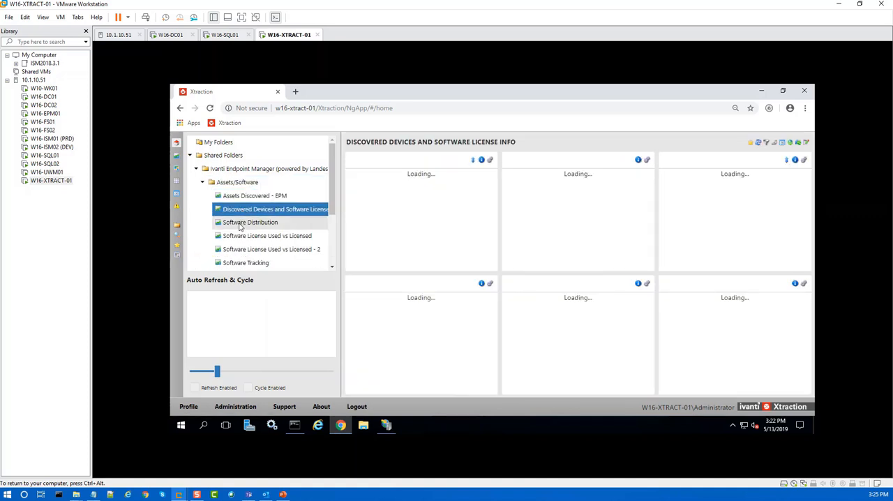
left_click(241, 224)
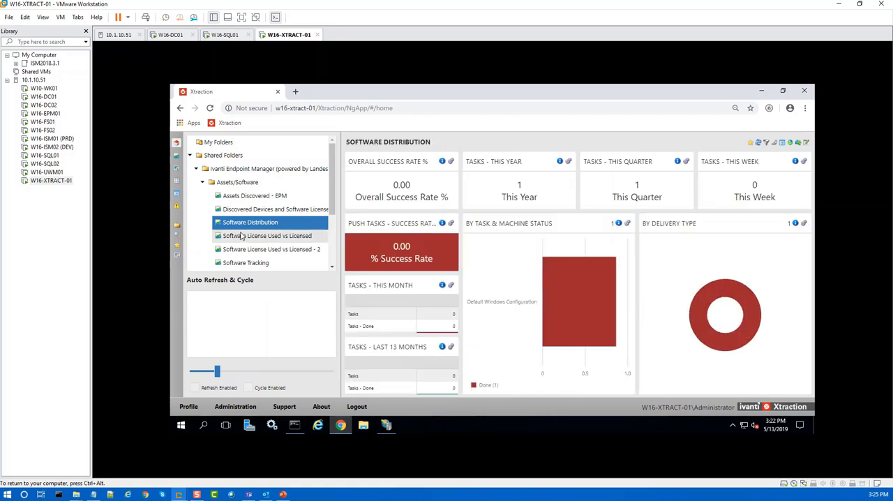
left_click(242, 211)
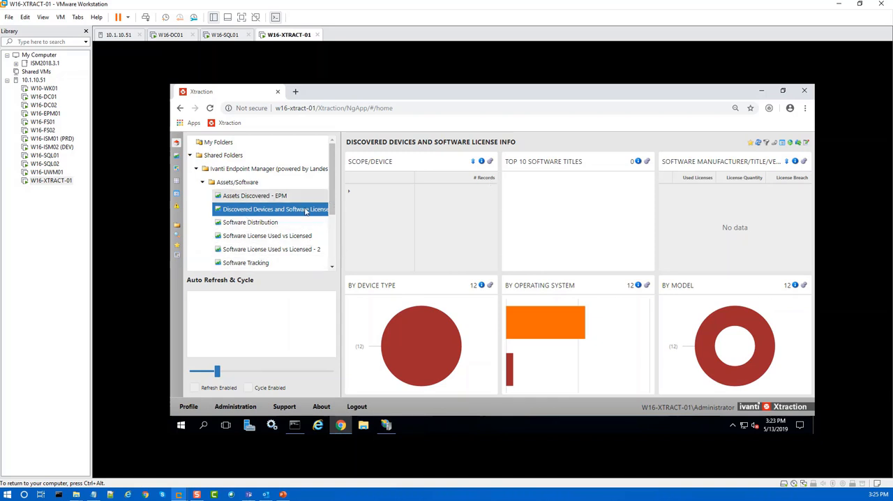
left_click(245, 224)
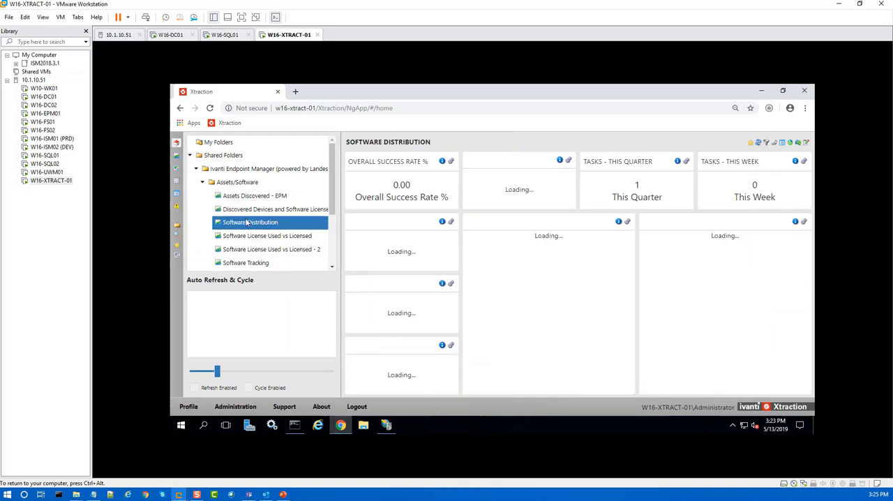
left_click(255, 196)
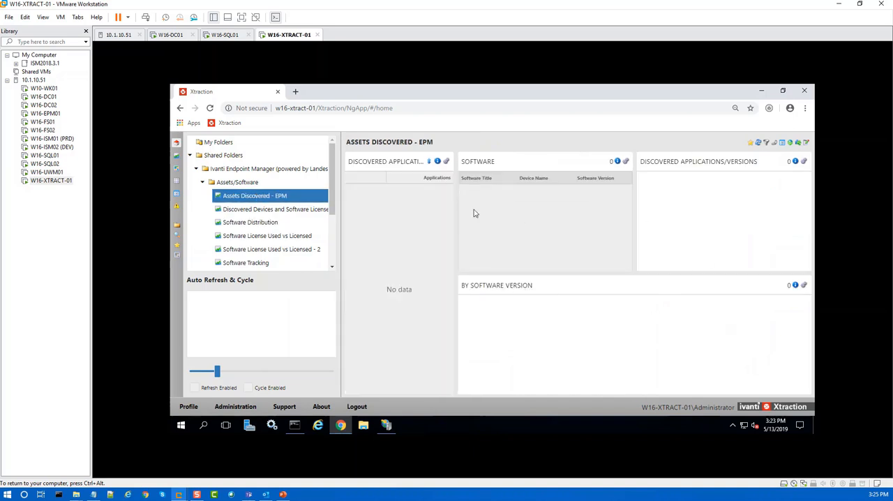
Step: Open the Dashboard Designer's folder manager, view the available actions for the Software Tracking dashboard in Assets/Software, and close the manager
left_click(176, 158)
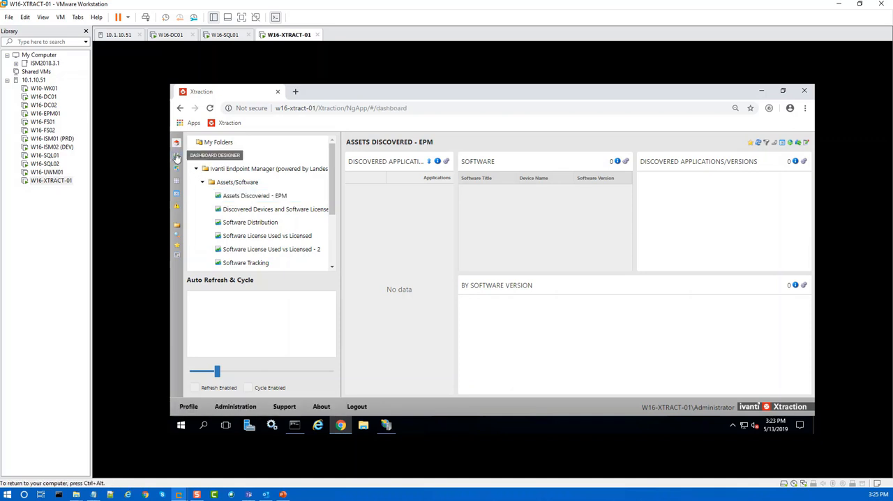
left_click(371, 140)
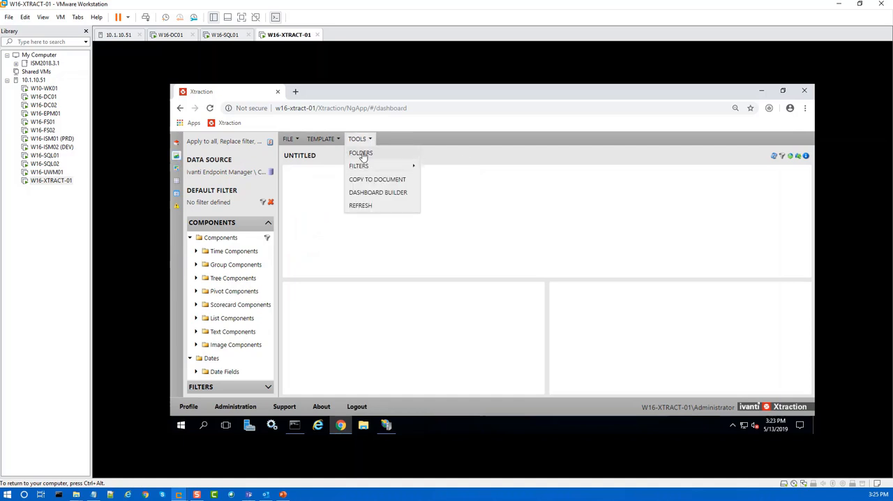
left_click(362, 155)
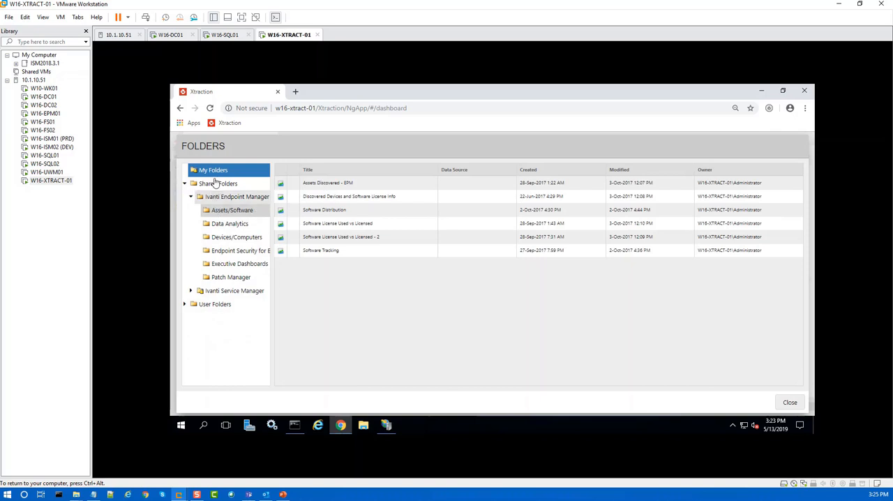
left_click(314, 254)
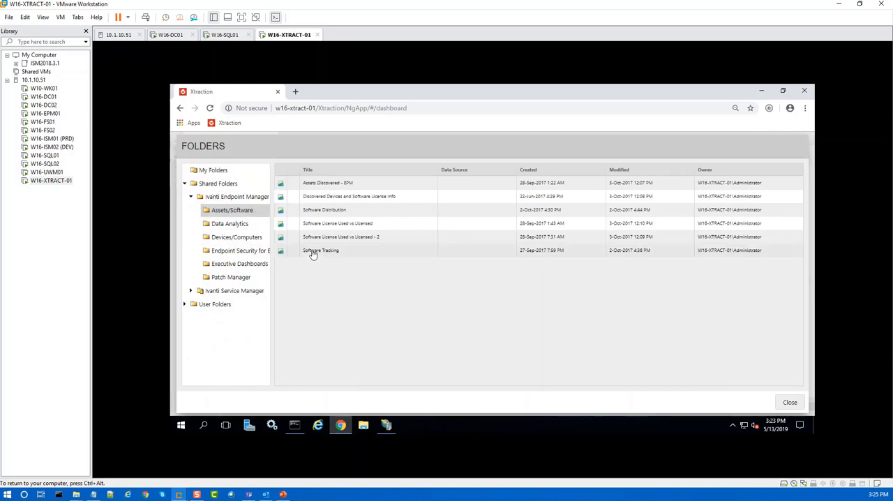
right_click(314, 254)
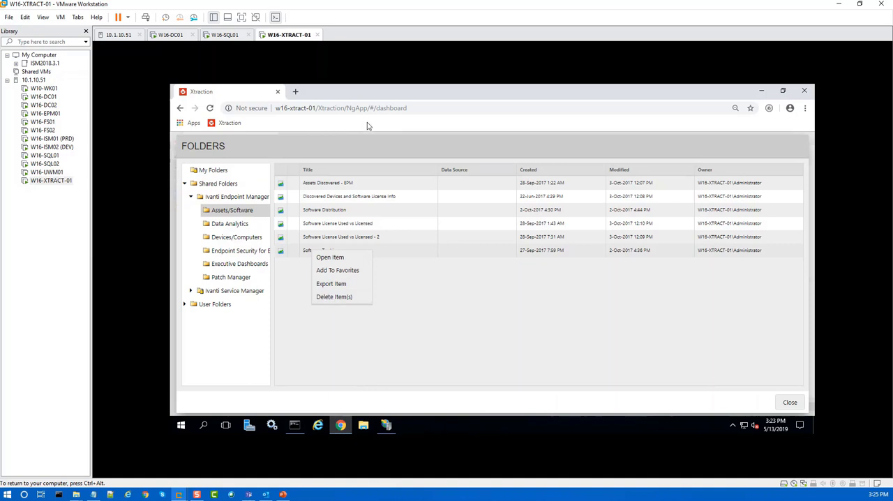
left_click(789, 403)
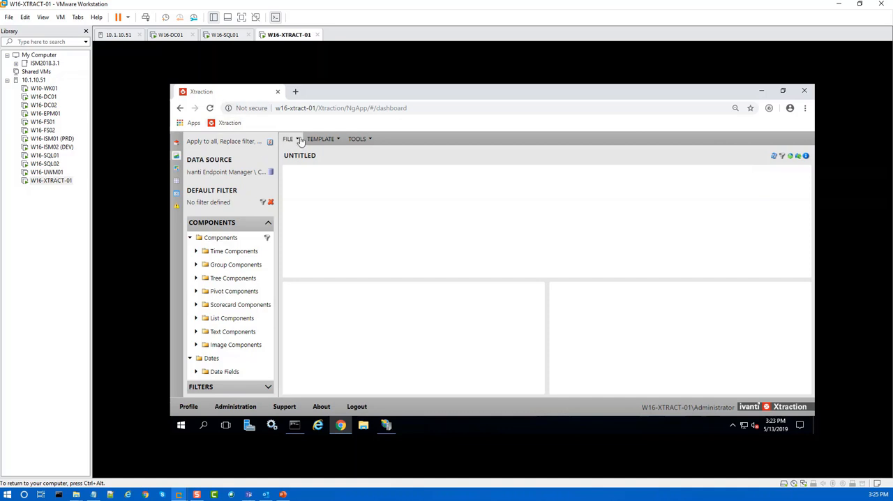
Step: Return to the Xtraction home view and display the Discovered Devices and Software License Info dashboard
left_click(176, 143)
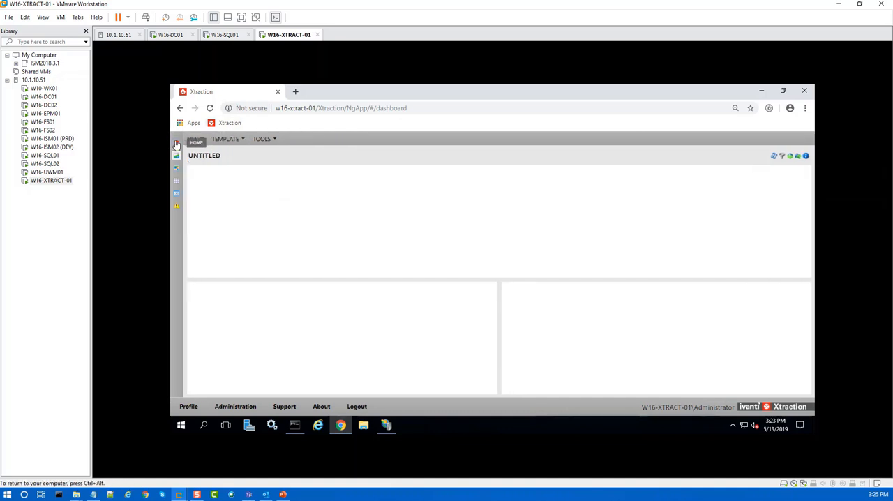
left_click(237, 200)
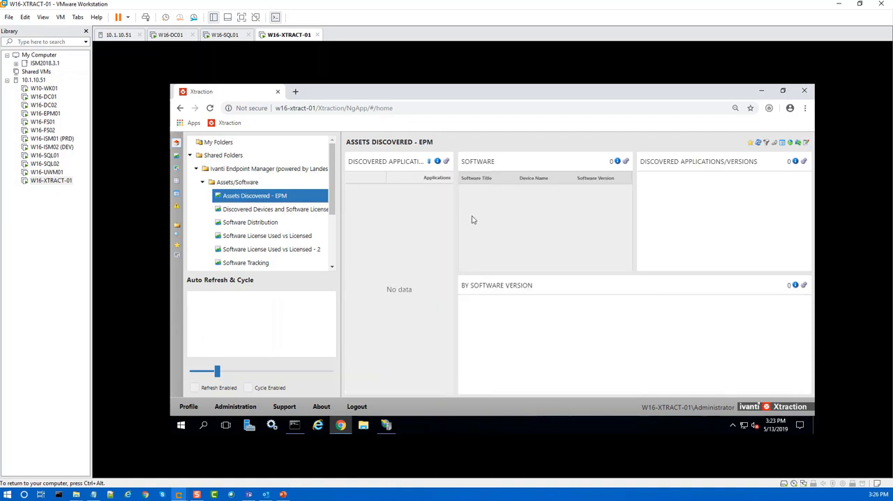
left_click(243, 212)
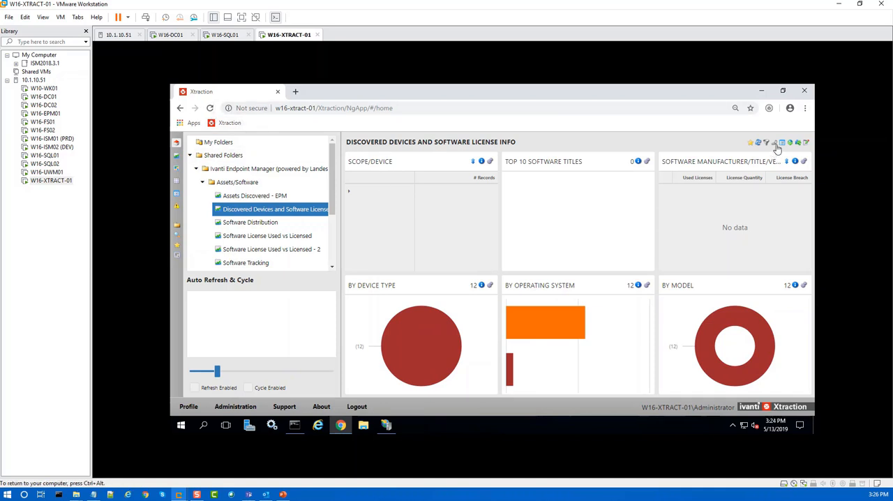
Step: Open the Assets Discovered - EPM dashboard from the Assets/Software folder in the Dashboard Designer and save it
left_click(177, 158)
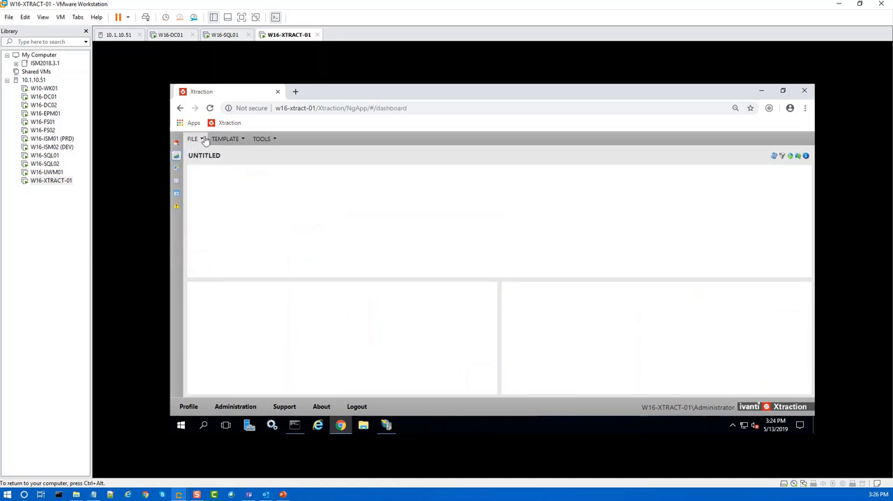
left_click(199, 139)
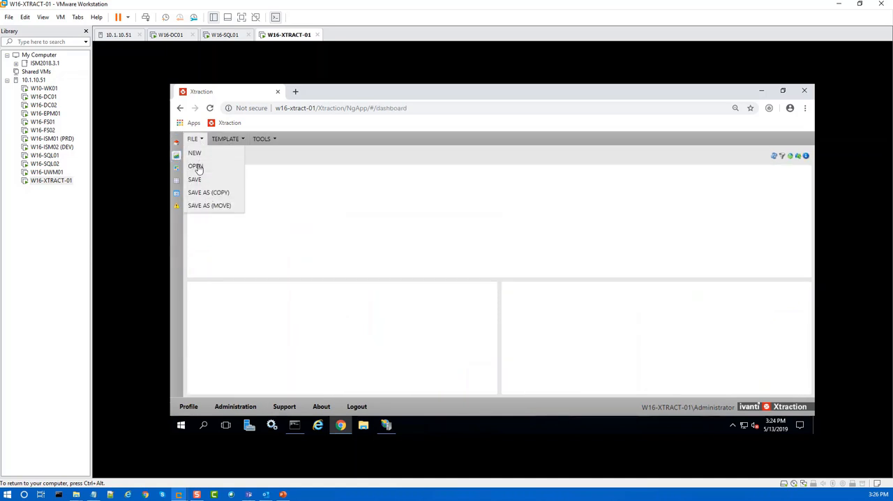
left_click(198, 165)
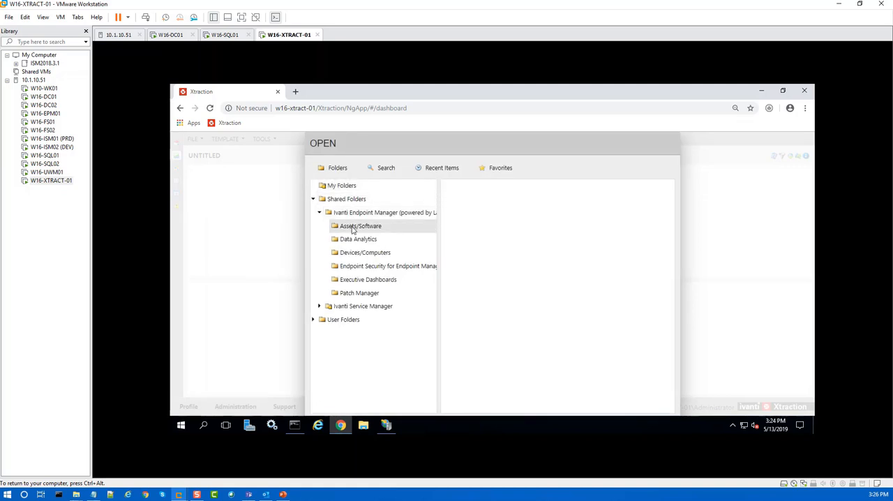
left_click(353, 227)
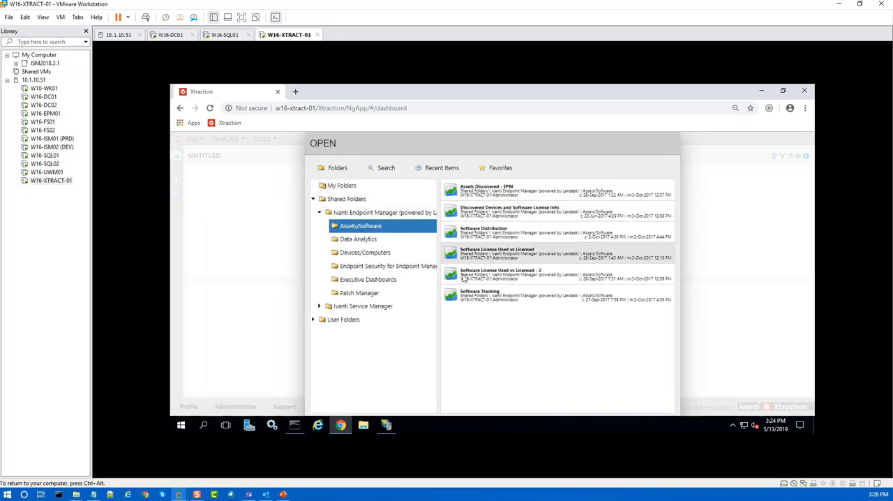
double_click(475, 194)
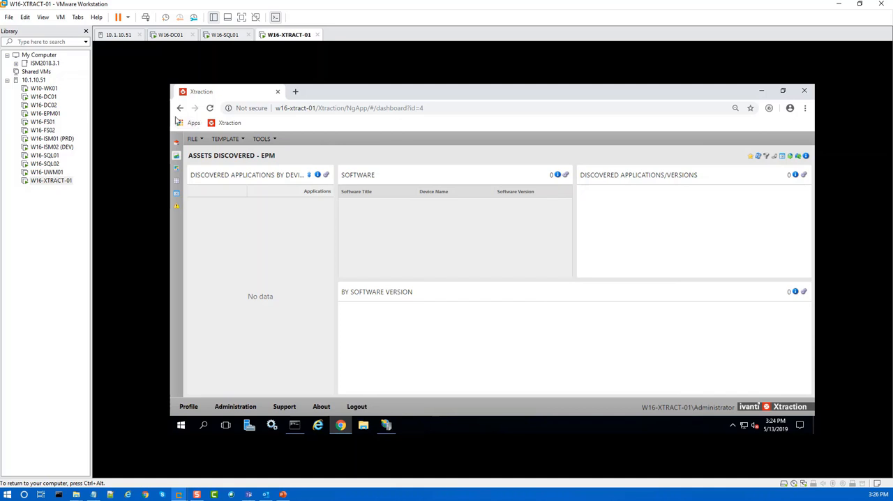
left_click(196, 139)
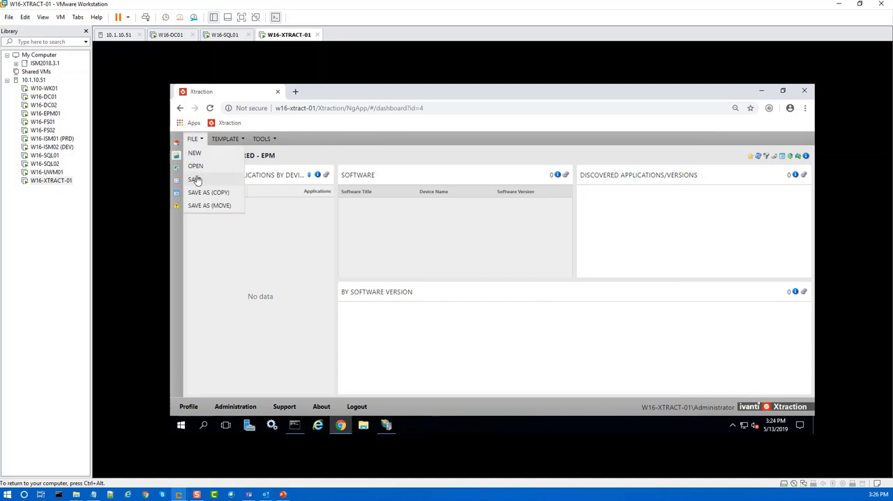
left_click(195, 179)
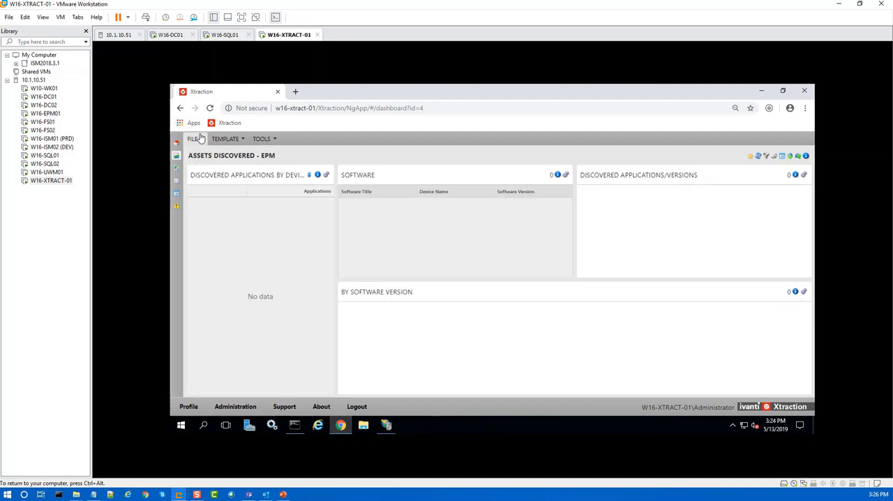
left_click(198, 139)
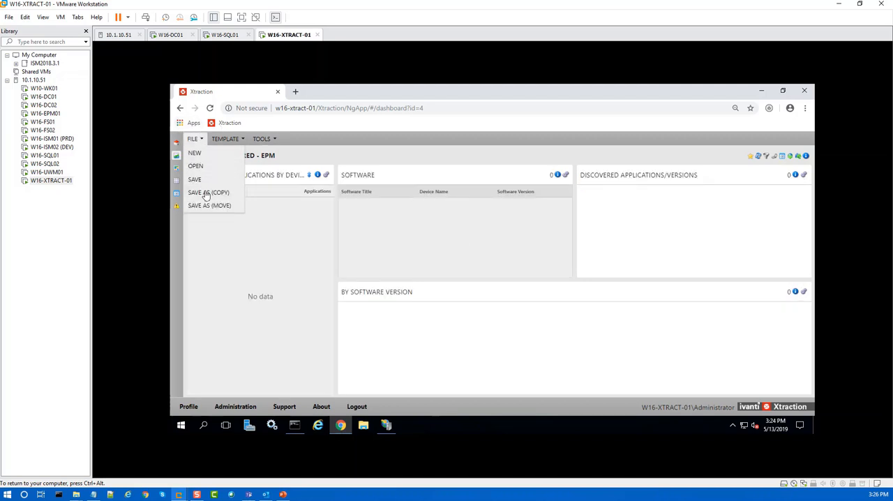
left_click(206, 192)
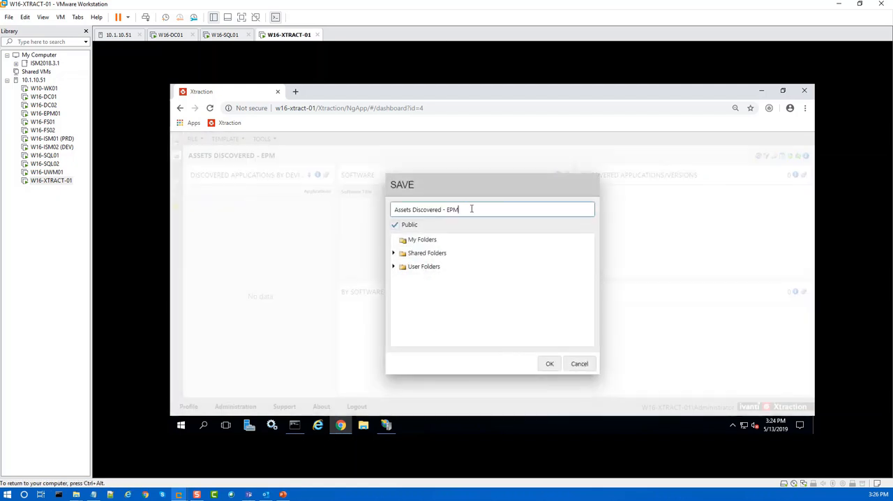
left_click(581, 364)
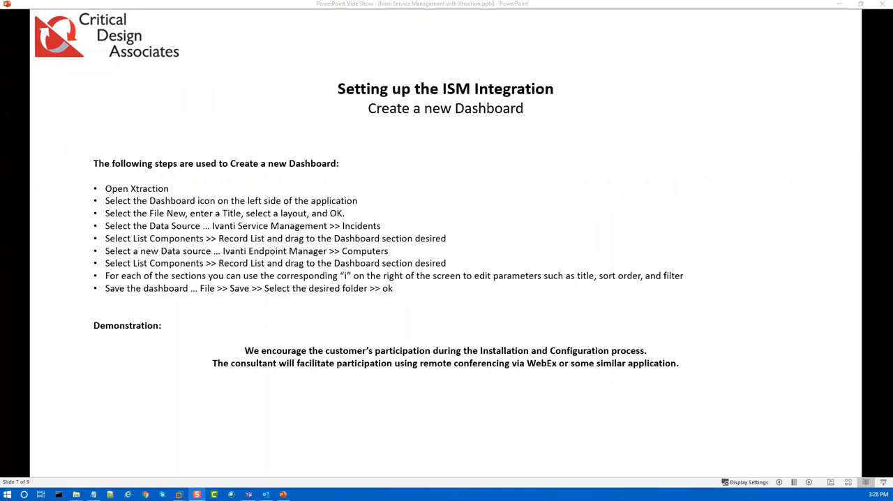
Step: Switch to Xtraction, start a new dashboard in the Dashboard Designer, and choose the layout with four equal sections in a two-by-two grid
key("alt+Tab")
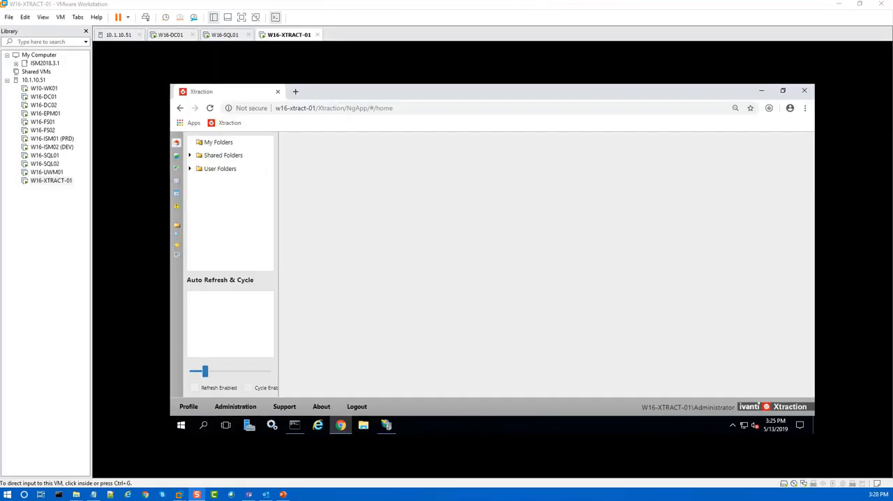
left_click(177, 159)
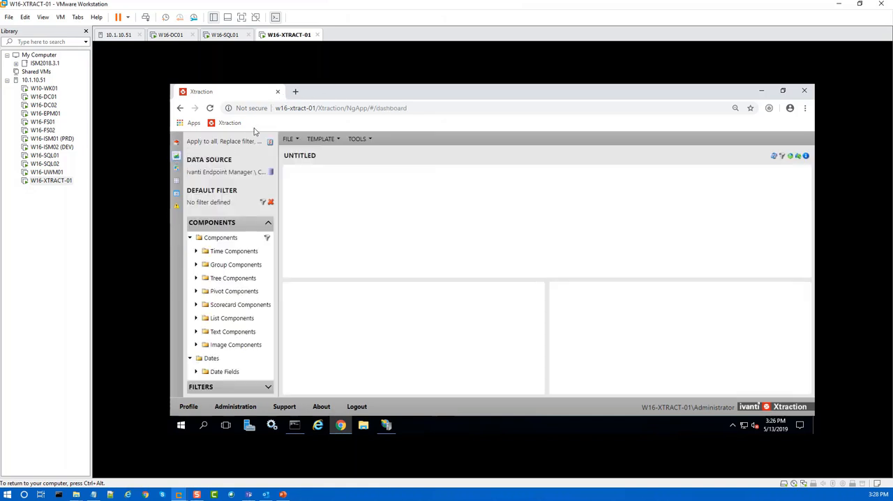
left_click(297, 139)
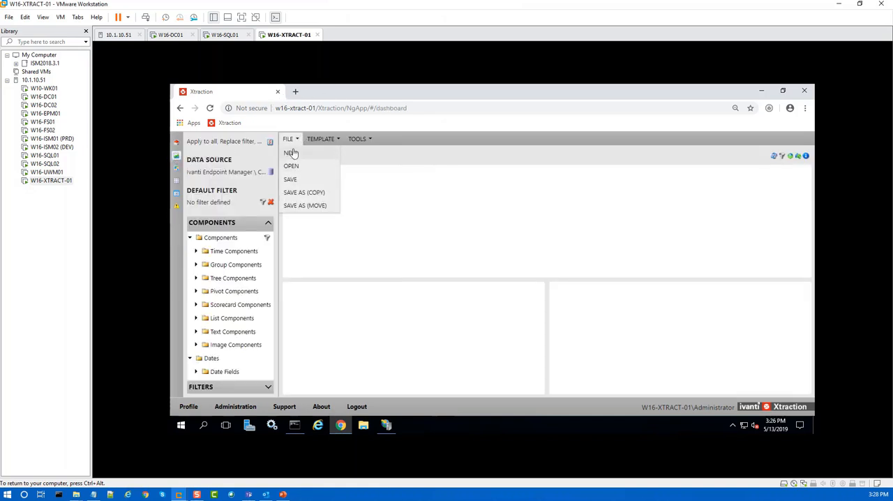
left_click(291, 153)
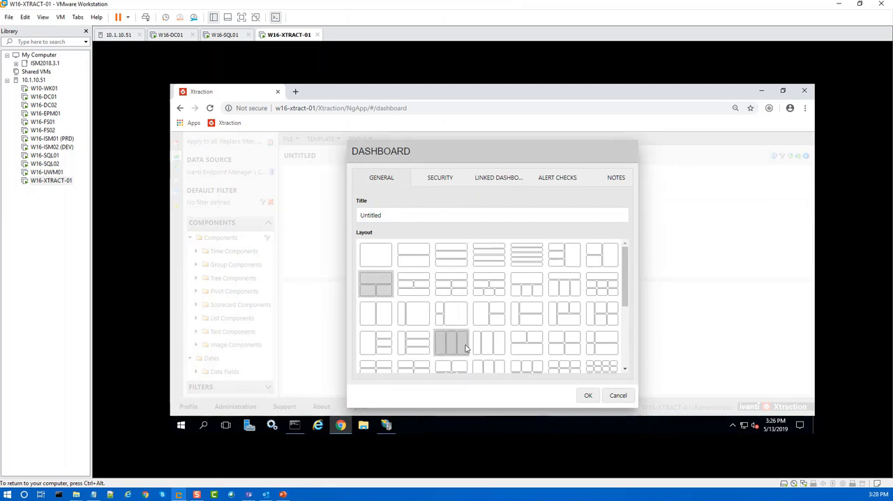
scroll(467, 348, "down", 3)
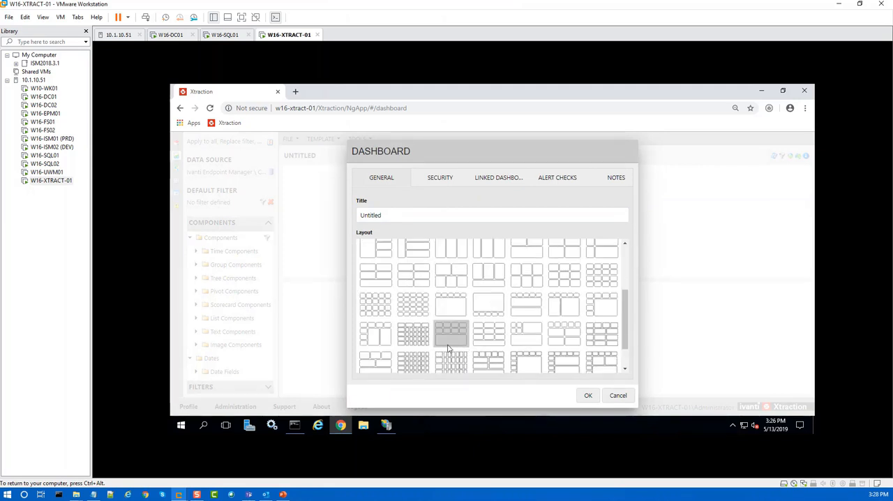
scroll(448, 348, "up", 4)
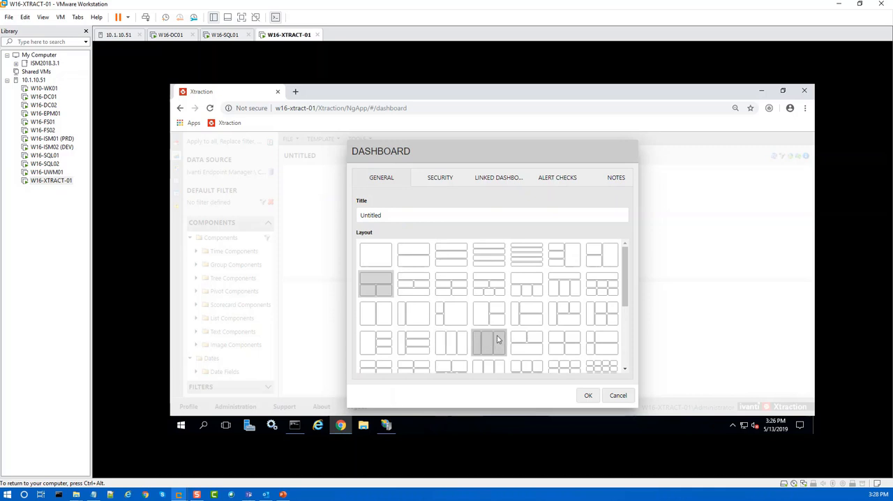
left_click(563, 342)
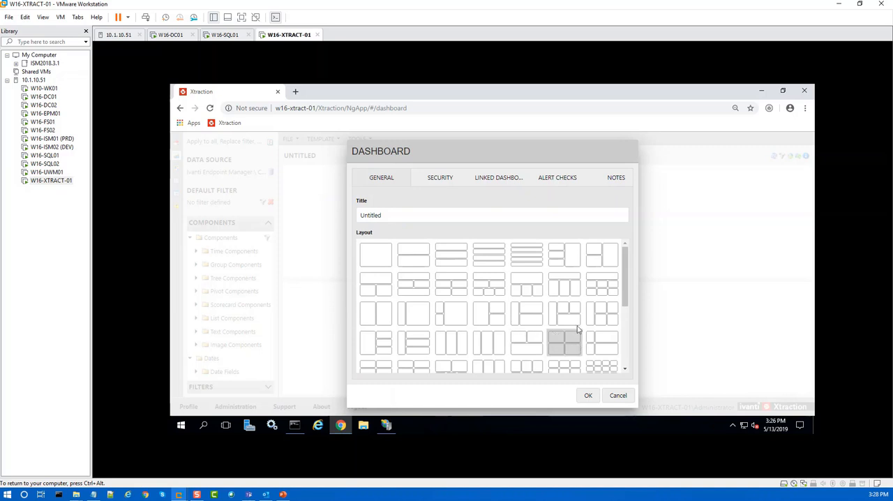
Step: Title the new dashboard "Bills - ISM and EPM Report", make it public so it is accessible to everyone, and create it
double_click(375, 216)
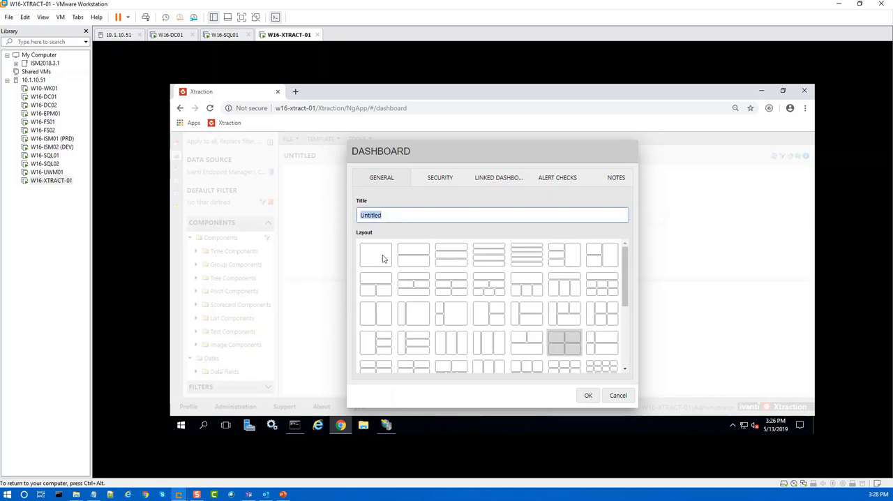
type("B")
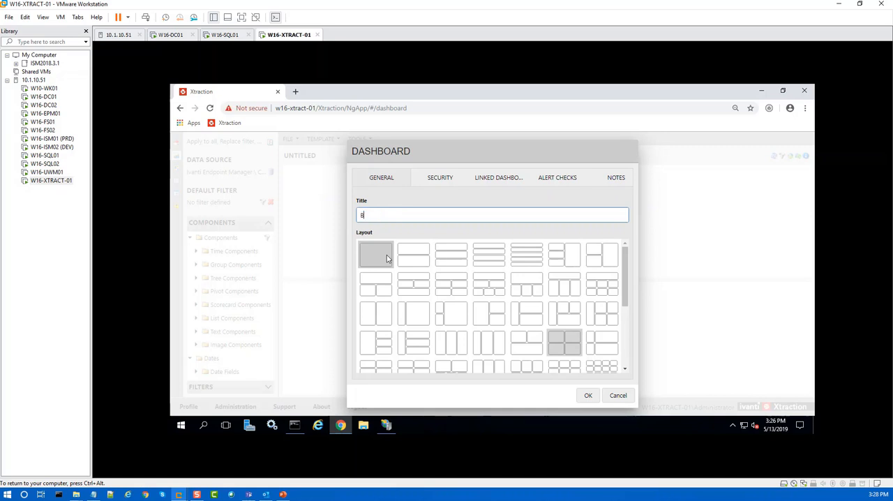
type("ills - ISM and EPM Report")
left_click(447, 179)
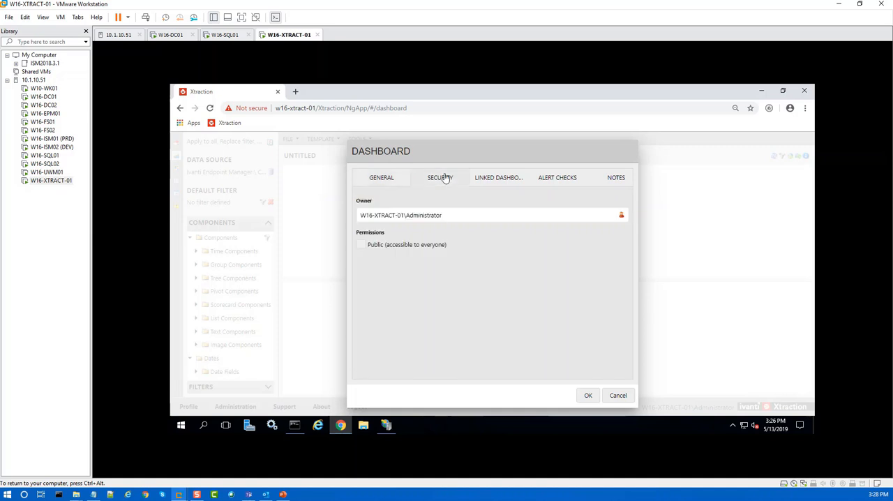
left_click(361, 246)
left_click(590, 396)
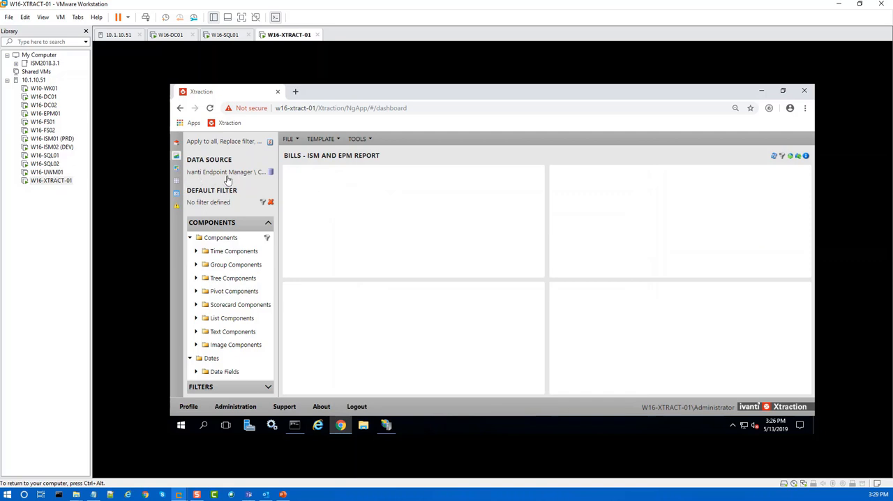
Step: Select Ivanti Endpoint Manager > Computers as the data source and place a Record List in the dashboard's upper-left section
left_click(273, 172)
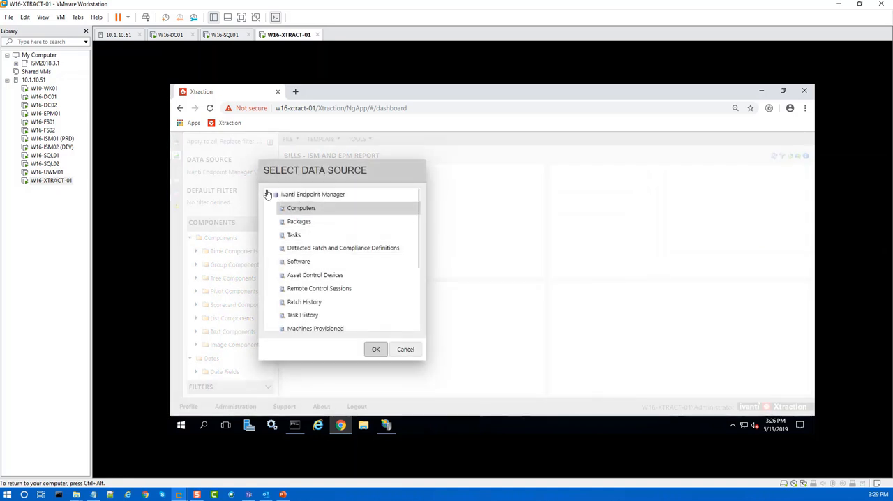
left_click(300, 210)
left_click(375, 350)
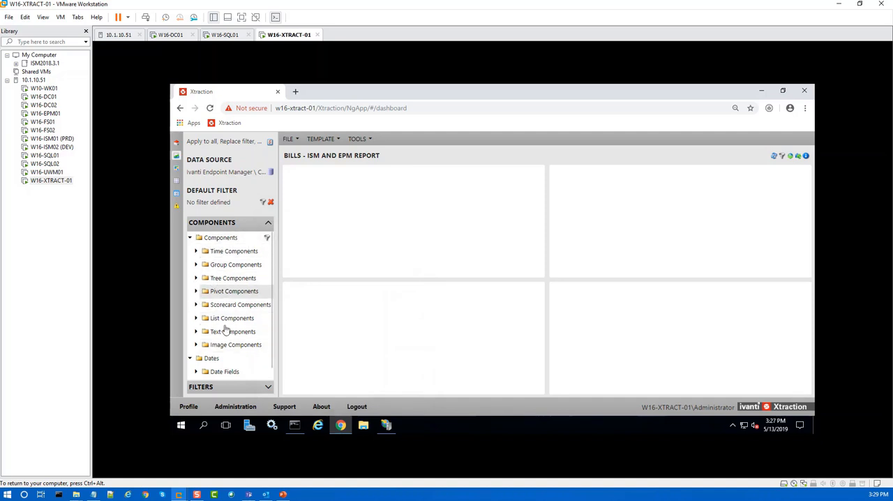
left_click(197, 319)
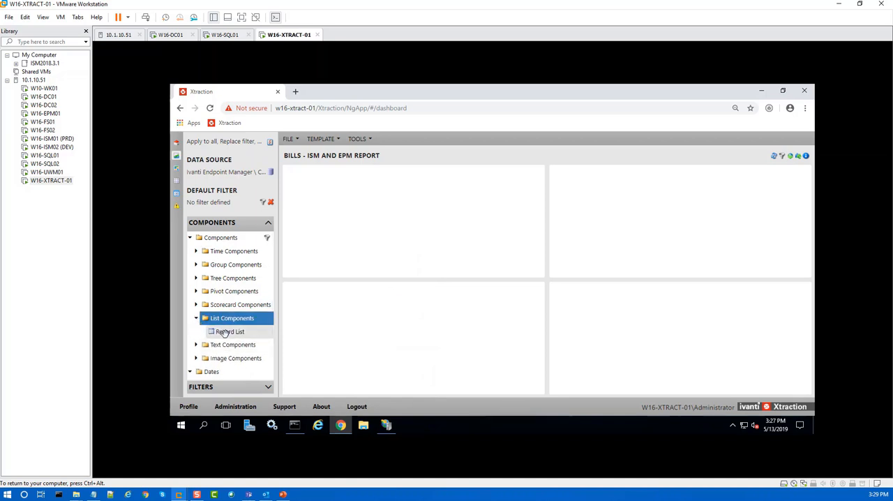
left_click_drag(225, 333, 333, 200)
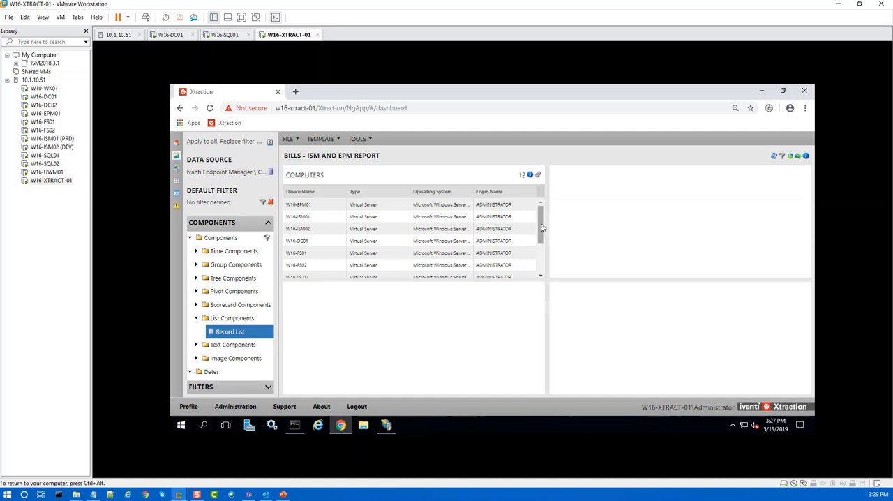
left_click_drag(542, 227, 560, 181)
Step: Add a Storage Device Status pie chart from the Group Components to the dashboard's lower-left section
left_click(198, 267)
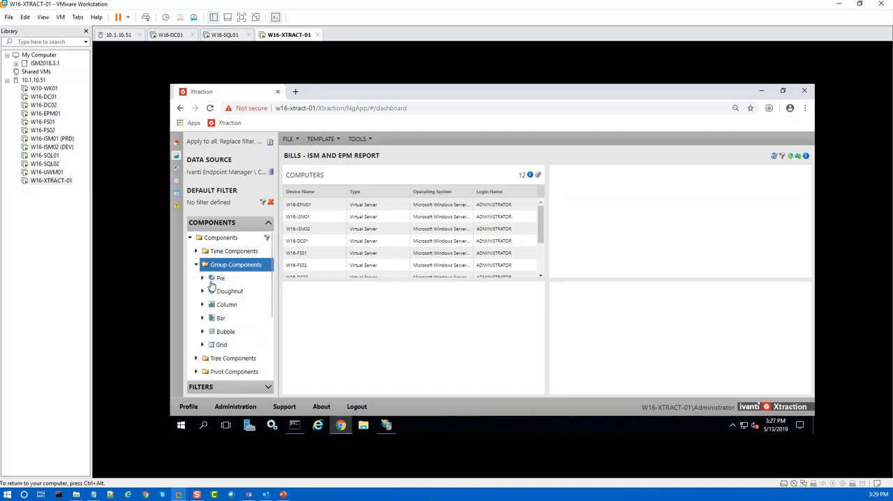
left_click(204, 279)
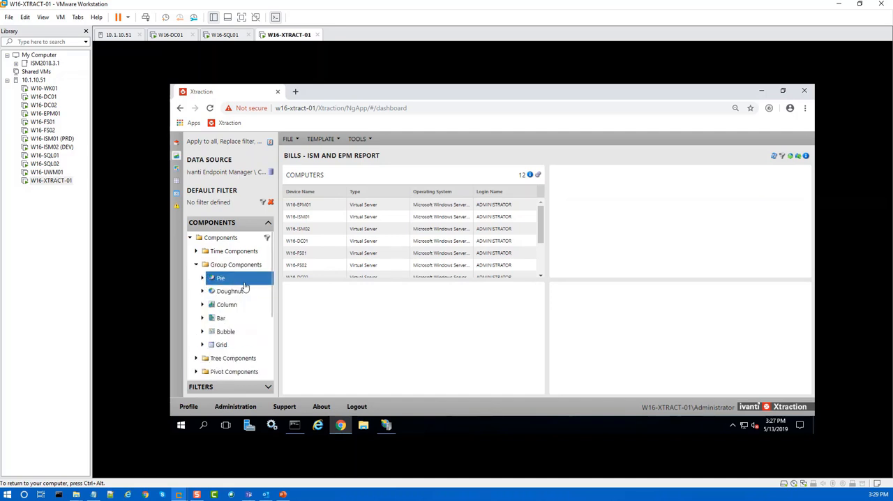
left_click(202, 278)
left_click(202, 279)
left_click(202, 279)
scroll(248, 302, "down", 5)
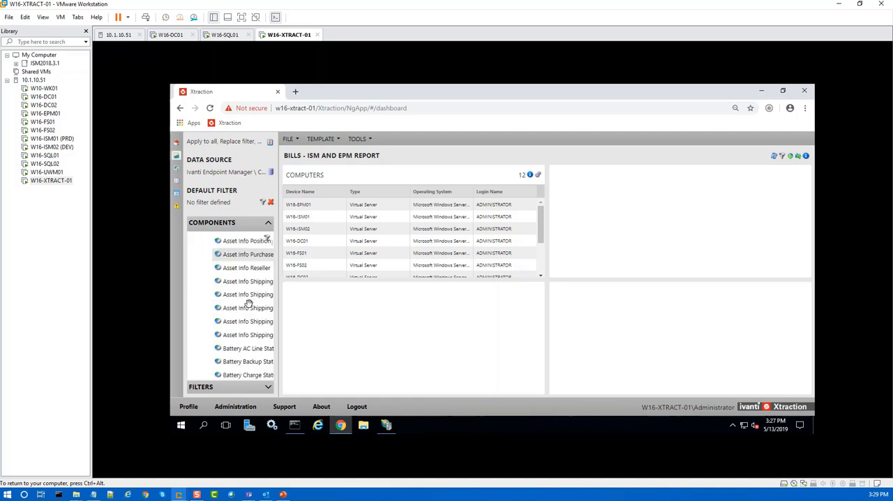
scroll(247, 302, "down", 5)
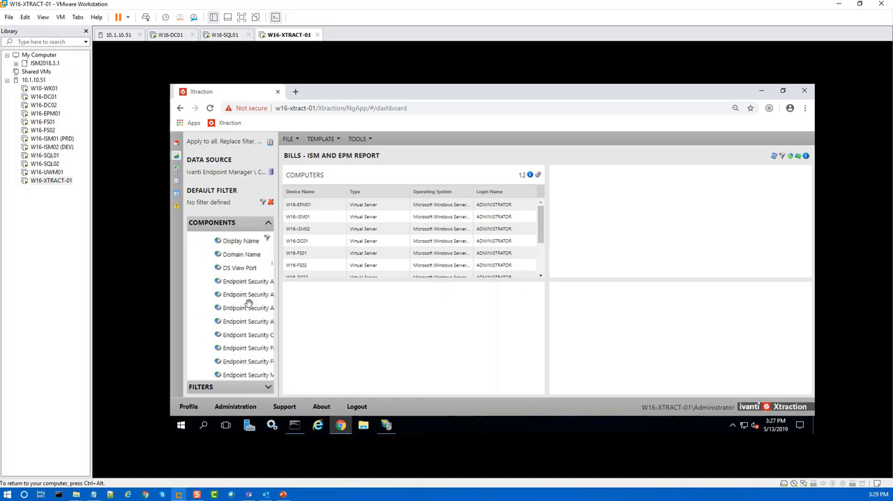
scroll(248, 302, "down", 5)
scroll(247, 302, "down", 5)
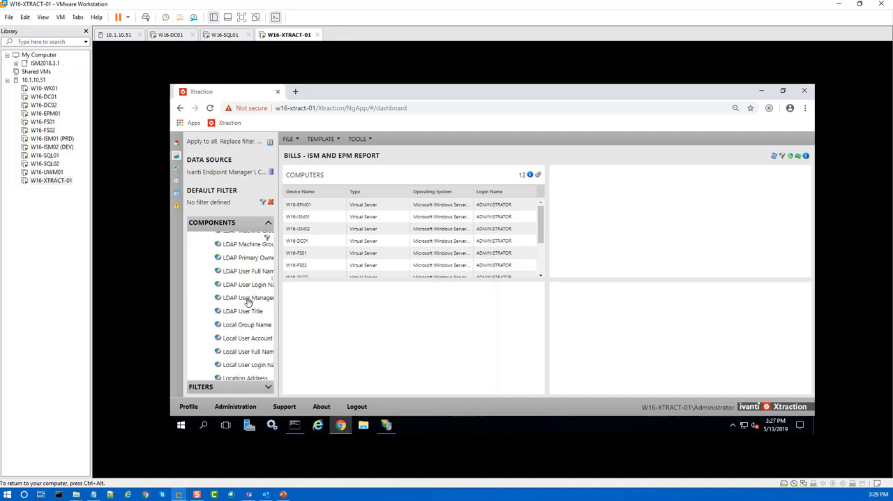
scroll(248, 303, "down", 15)
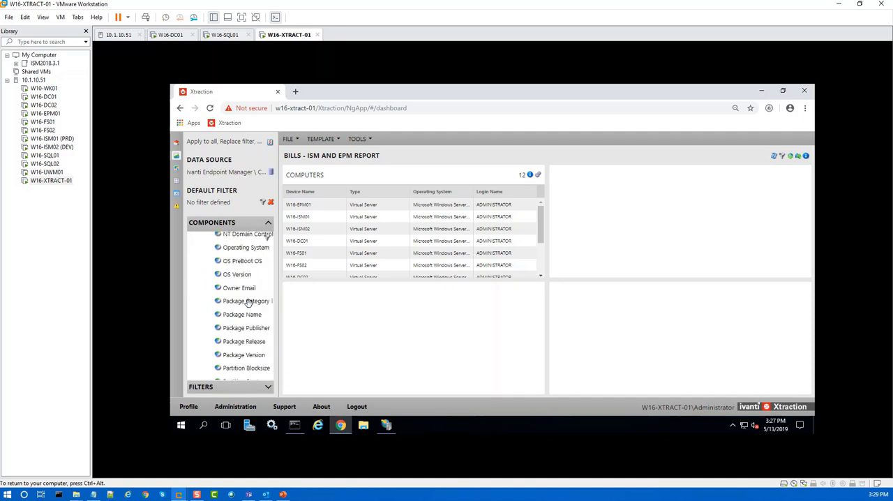
scroll(248, 302, "down", 5)
scroll(248, 302, "down", 15)
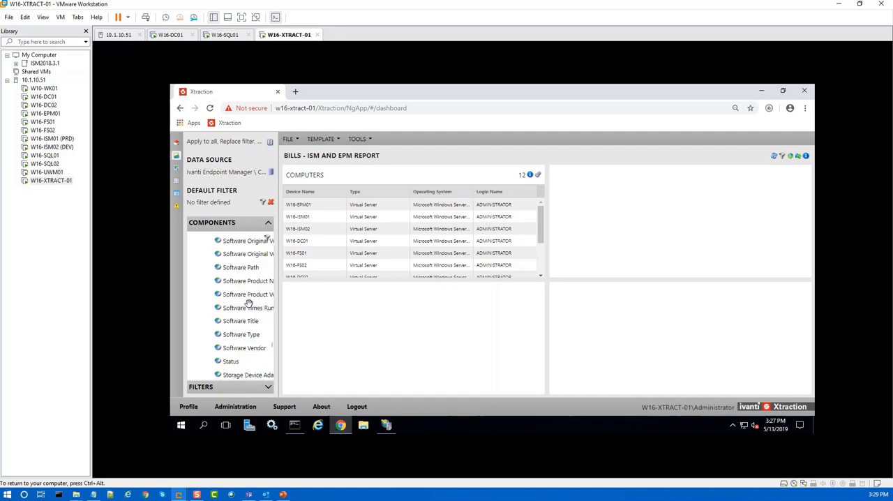
scroll(247, 302, "down", 5)
scroll(248, 302, "down", 3)
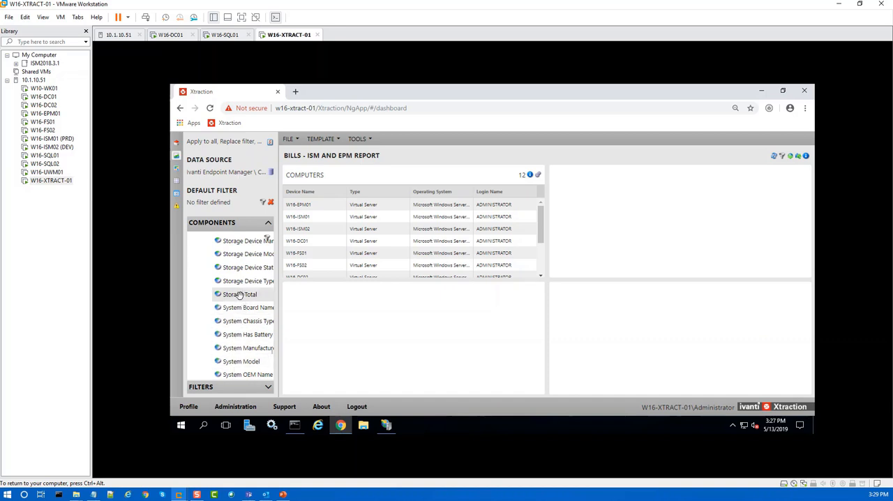
scroll(240, 326, "down", 2)
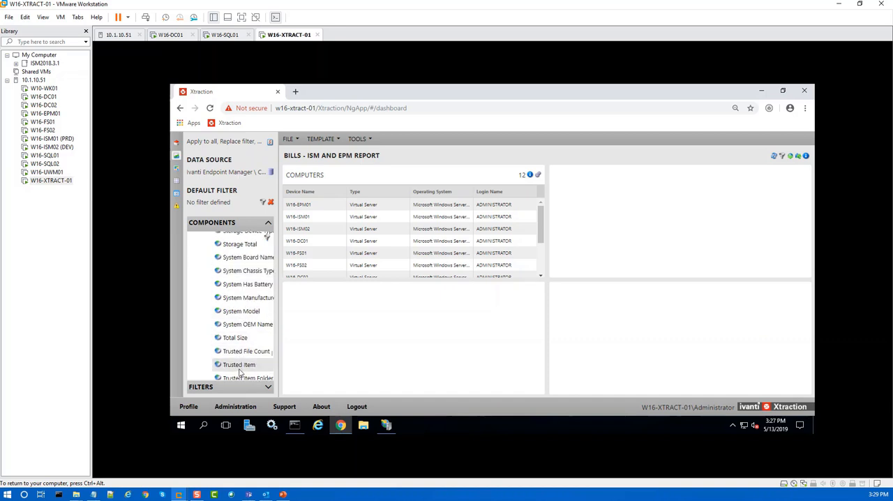
scroll(239, 317, "down", 3)
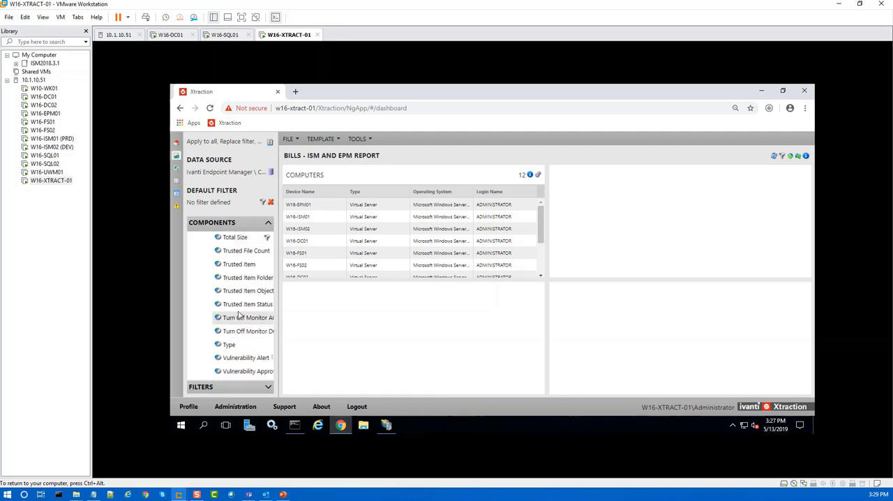
scroll(239, 316, "up", 4)
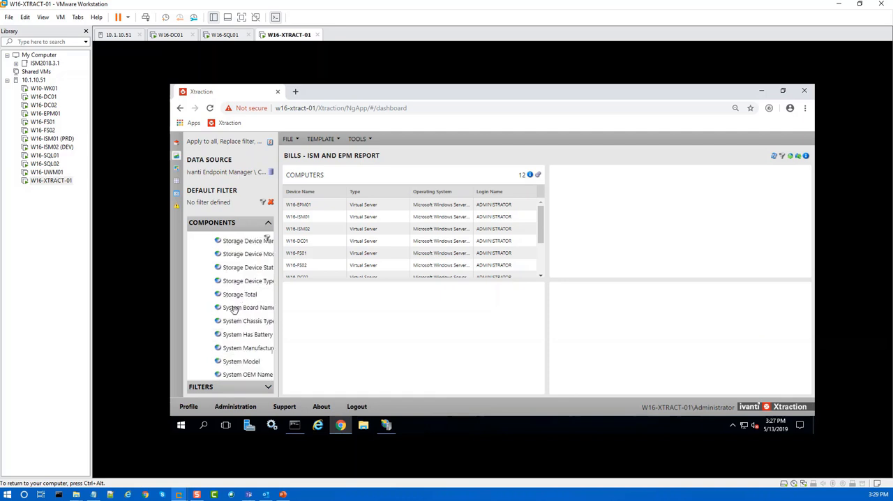
left_click(241, 269)
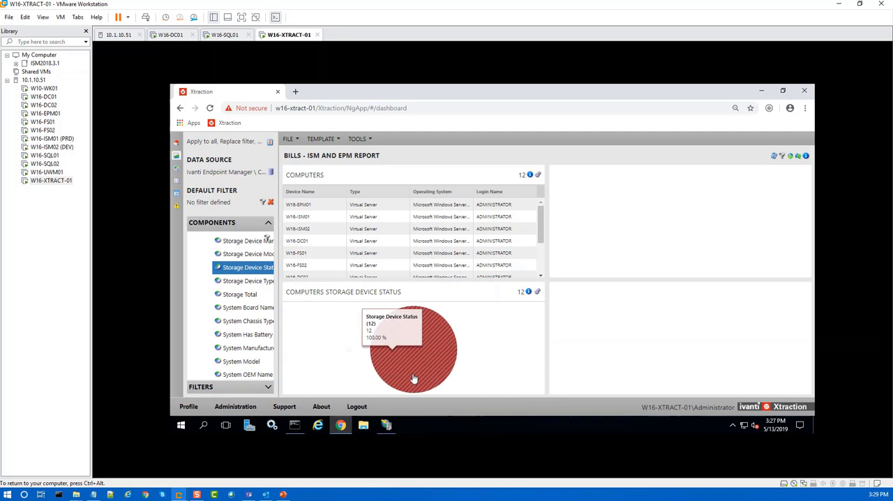
Step: View the records behind the Storage Device Status pie chart, and return to the dashboard with the designer's components showing
left_click(419, 338)
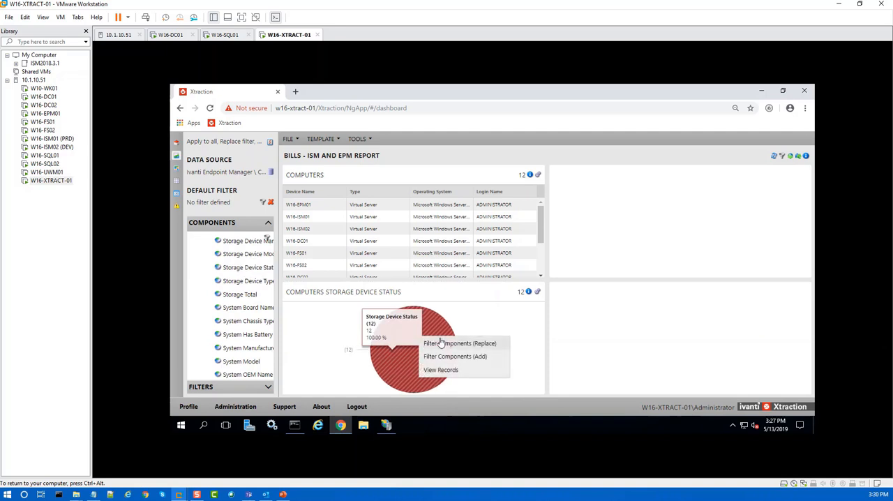
left_click(441, 370)
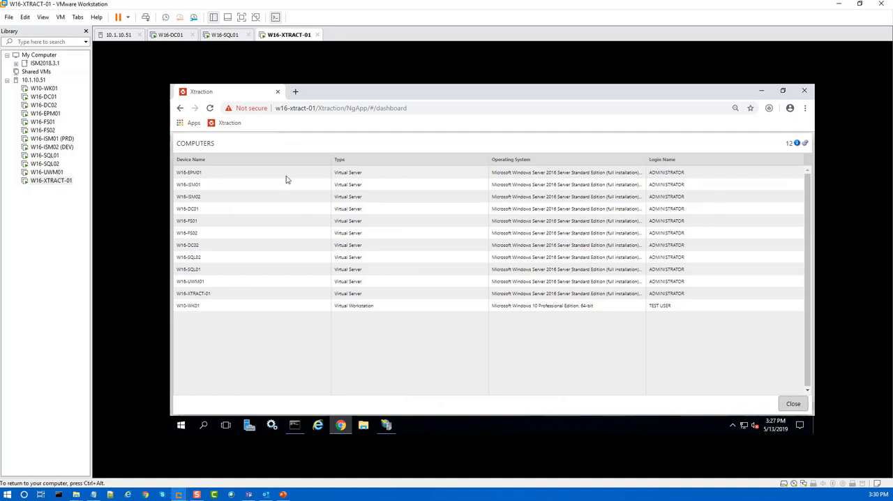
left_click(180, 109)
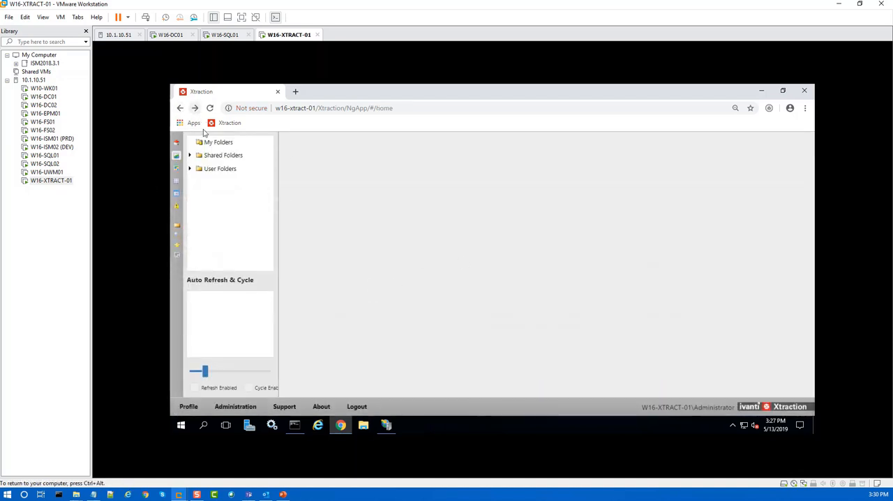
left_click(180, 108)
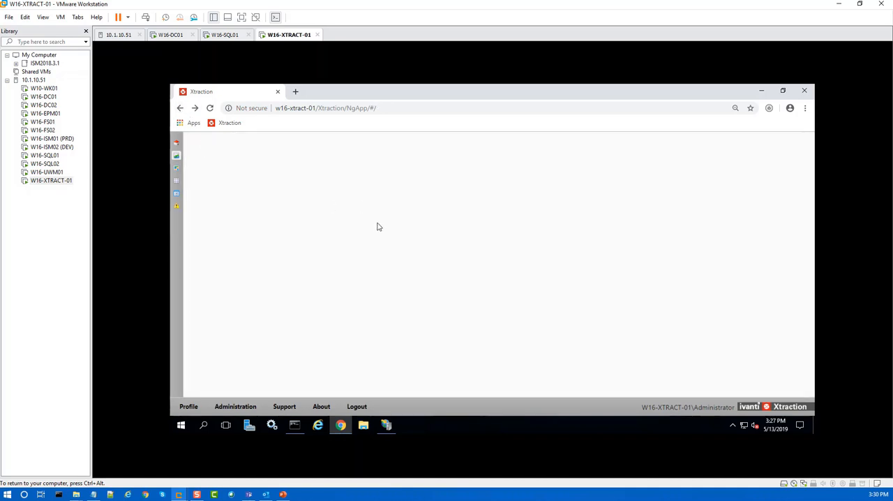
left_click(177, 156)
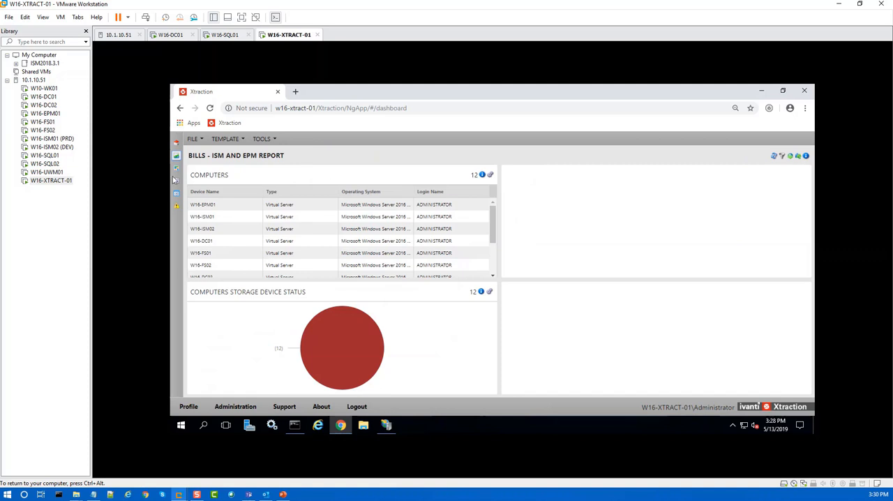
left_click(175, 156)
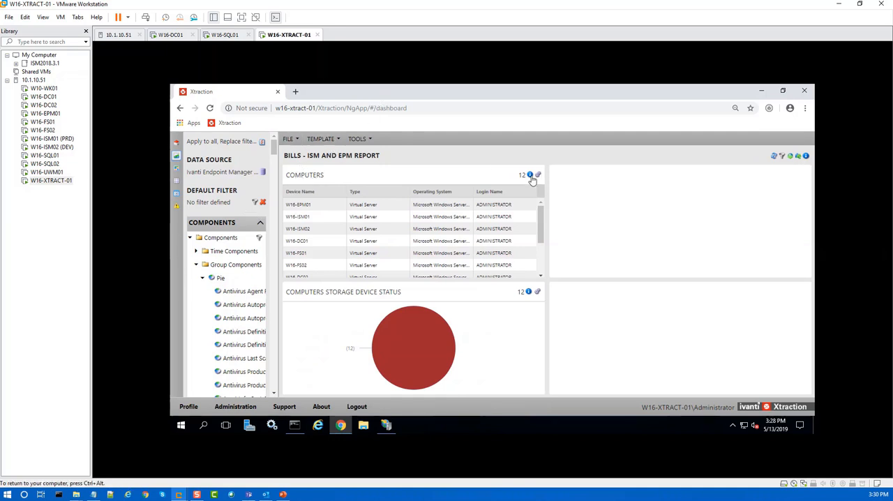
Step: Retitle the Computers record list as "EPM - Computers"
left_click(529, 177)
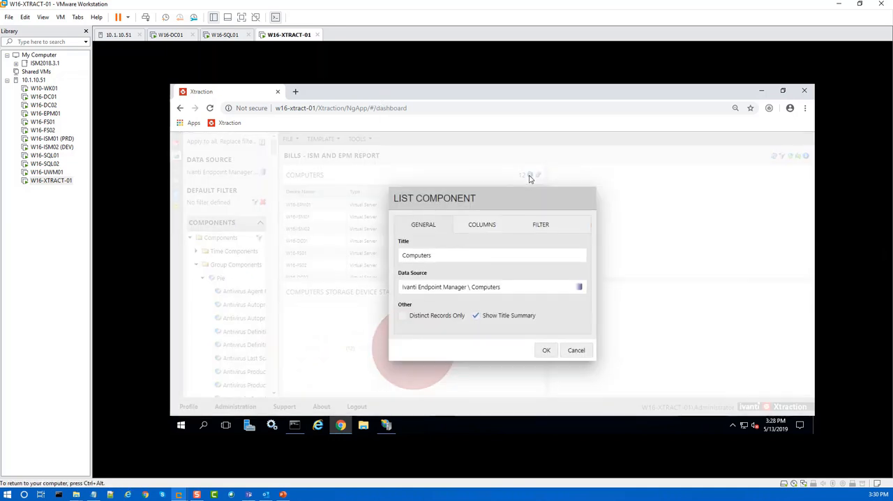
left_click(403, 256)
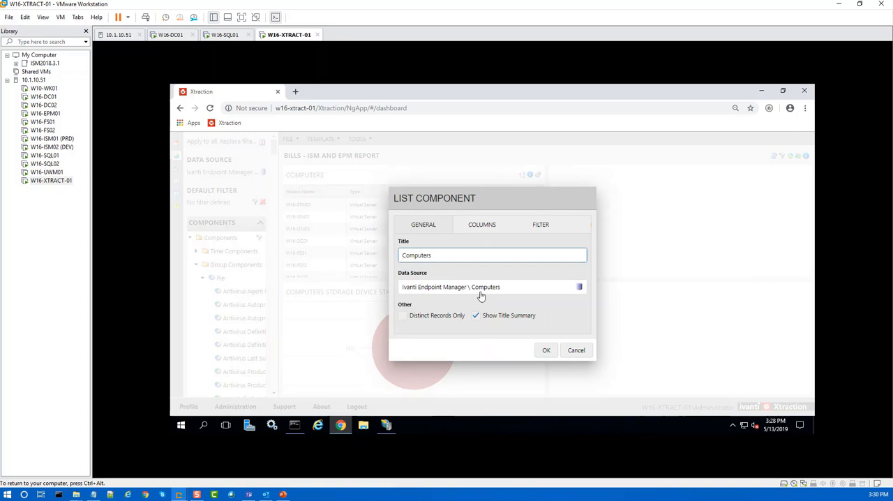
type("EPM -")
left_click(554, 350)
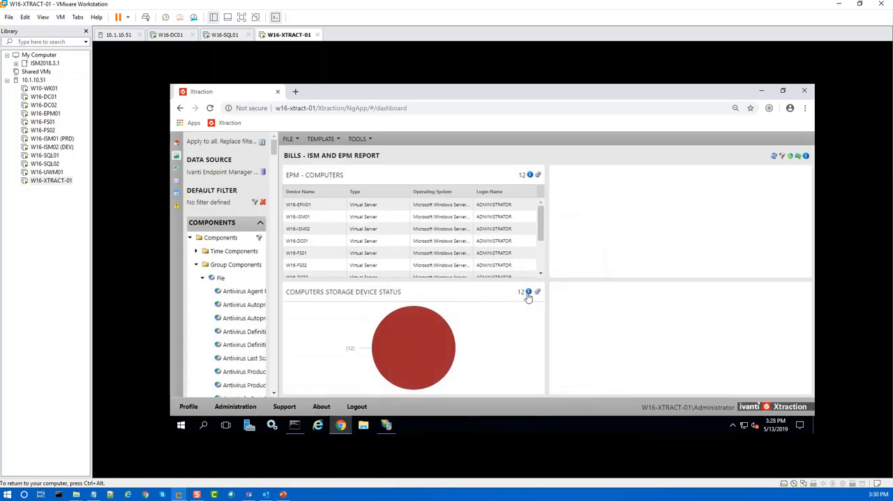
mouse_move(529, 295)
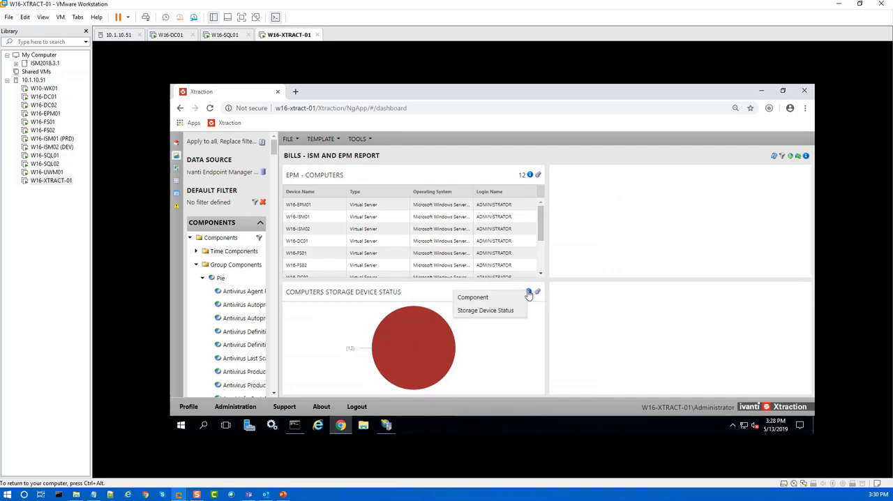
left_click(529, 294)
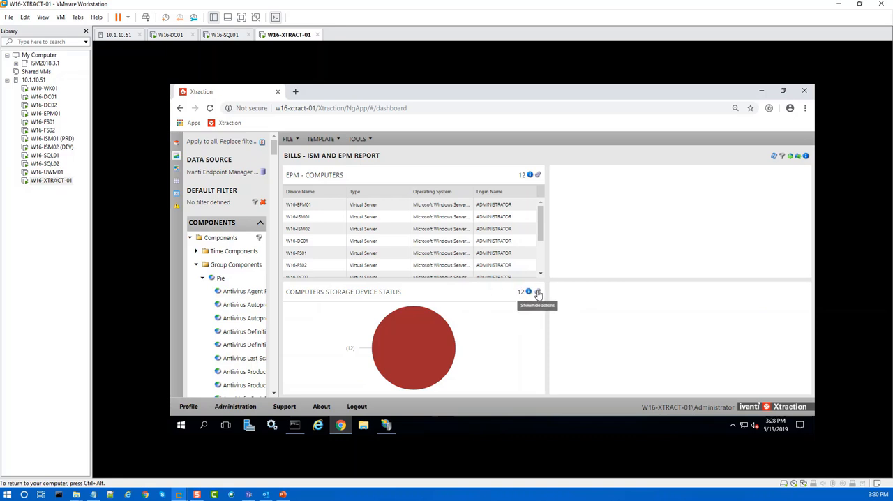
left_click(538, 293)
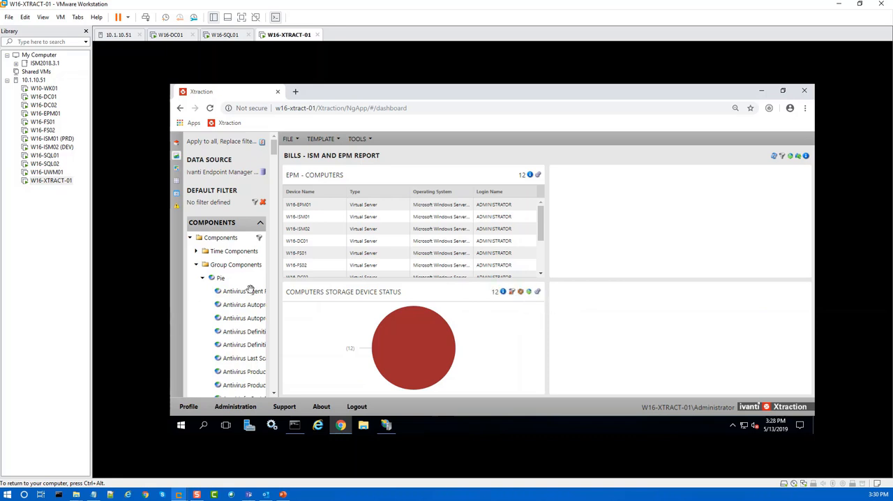
left_click(537, 293)
Step: Select Ivanti Service Manager > Incidents as the data source and place a Record List in the dashboard's upper-right section
mouse_move(528, 294)
left_click(264, 174)
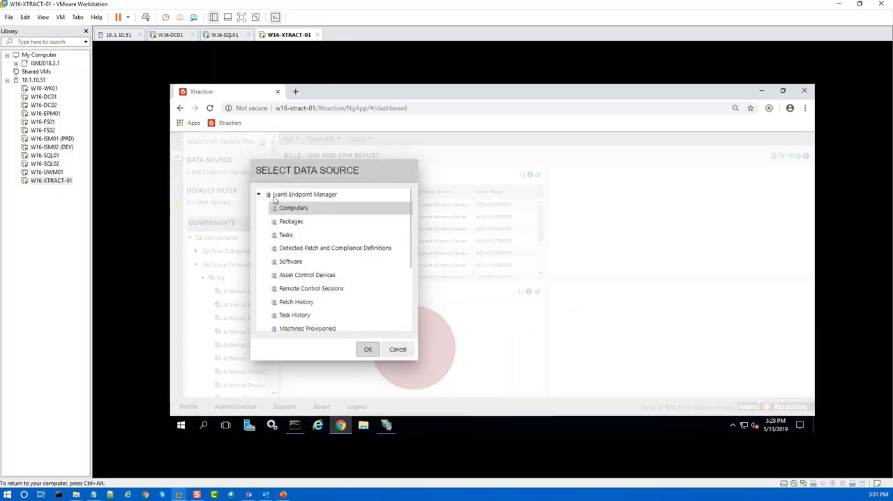
left_click(259, 196)
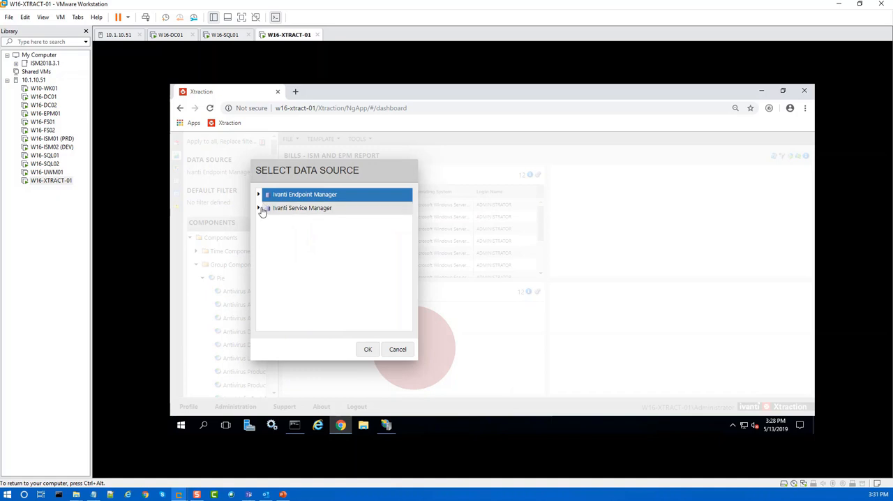
left_click(261, 209)
left_click(291, 221)
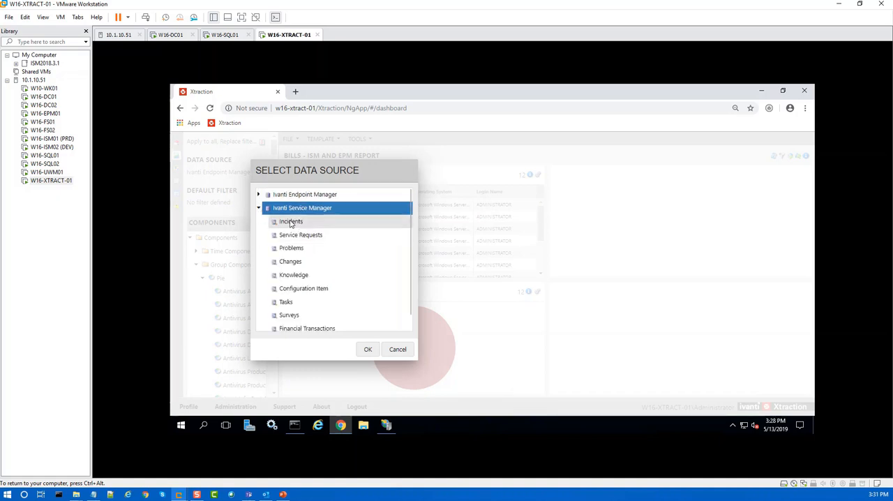
left_click(369, 348)
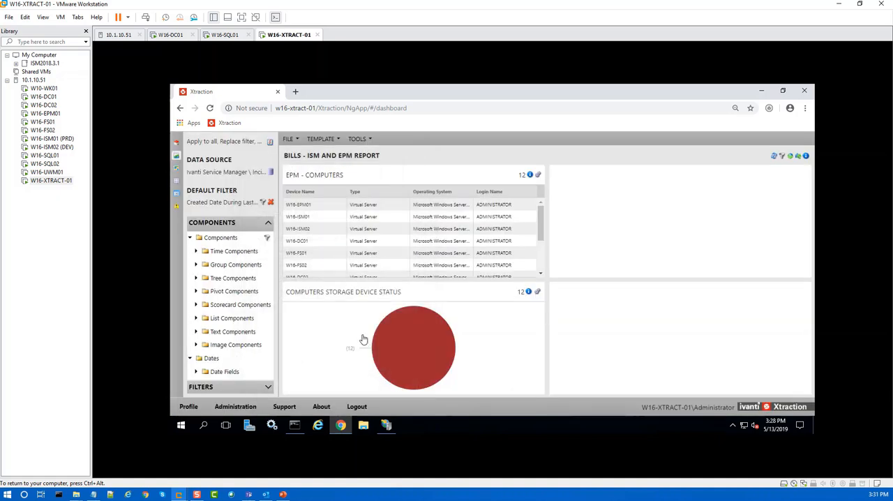
left_click(198, 318)
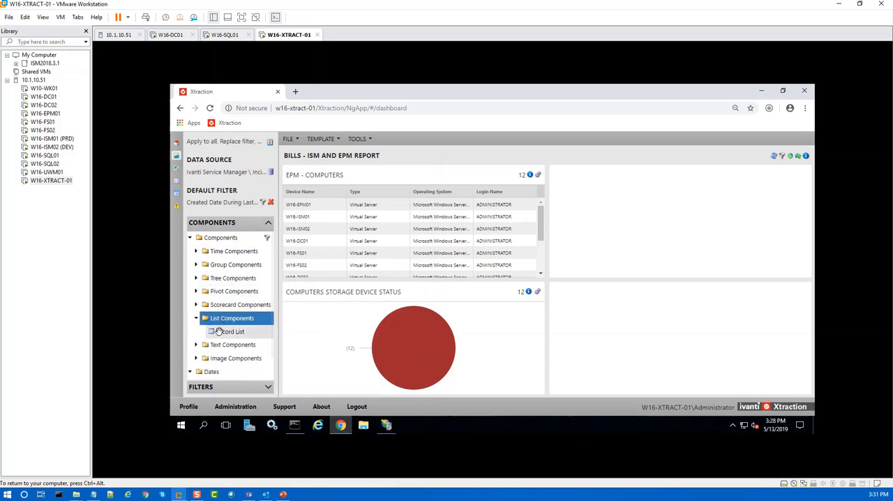
left_click_drag(222, 333, 579, 185)
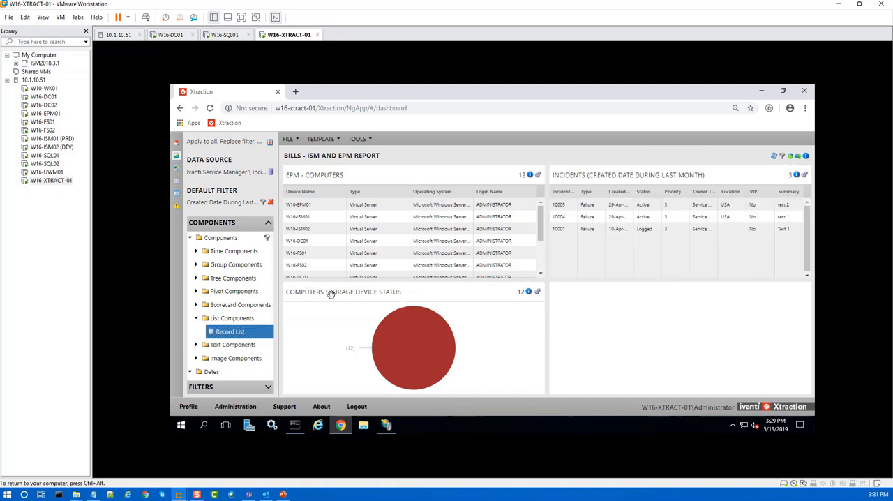
Step: Add a Status column chart from the Group Components to the dashboard's lower-right section
left_click(197, 265)
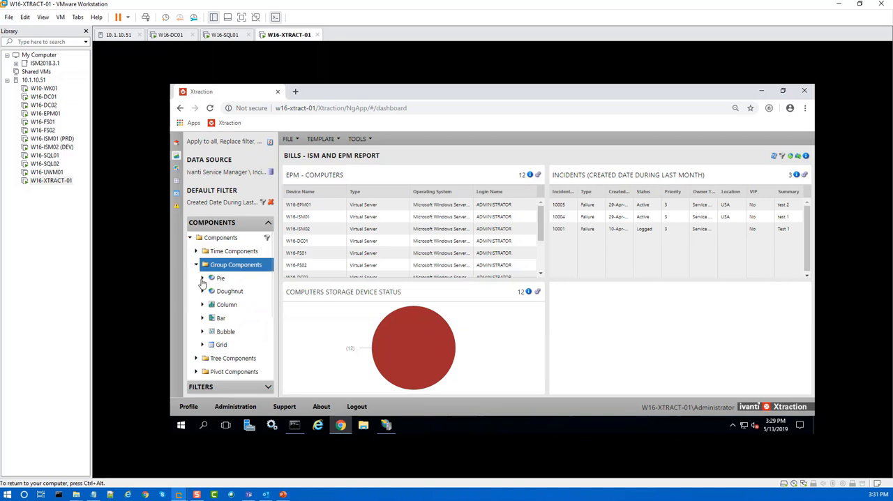
left_click(204, 308)
left_click(203, 305)
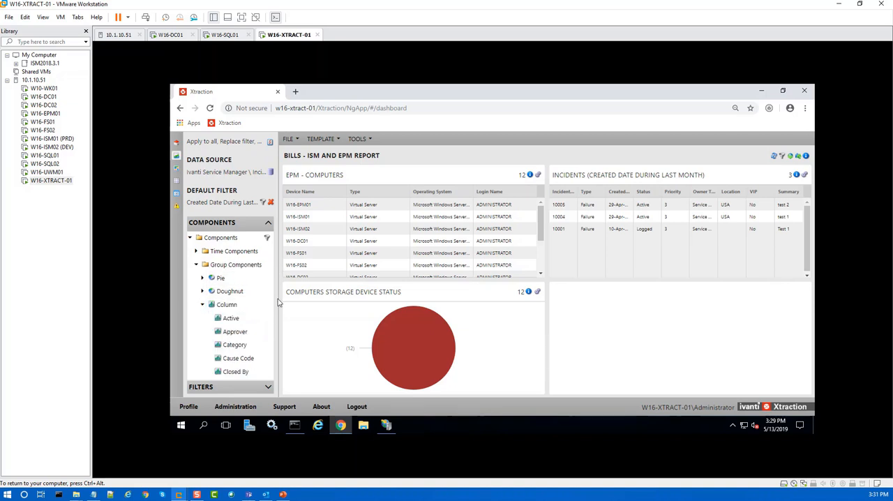
scroll(253, 352, "down", 15)
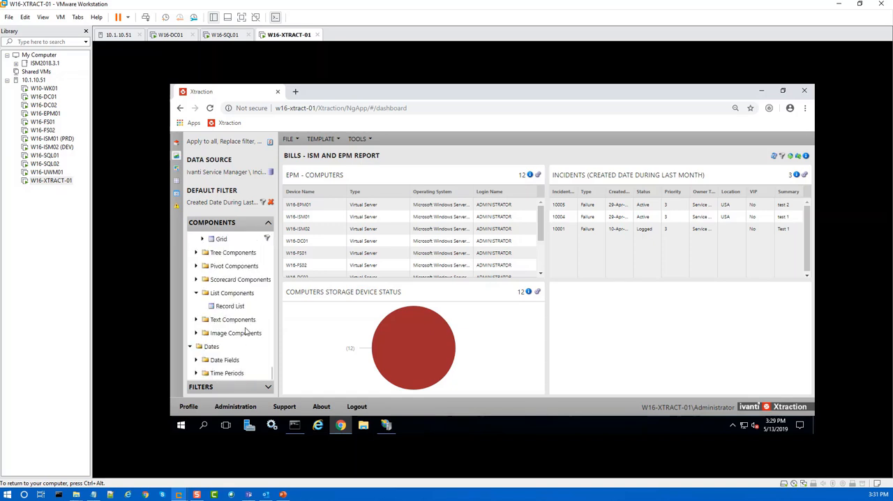
scroll(236, 320, "up", 3)
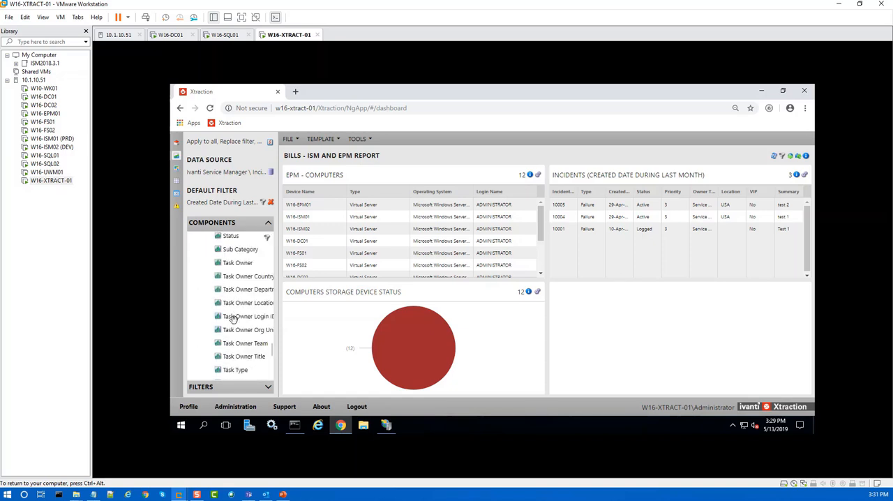
scroll(235, 307, "up", 4)
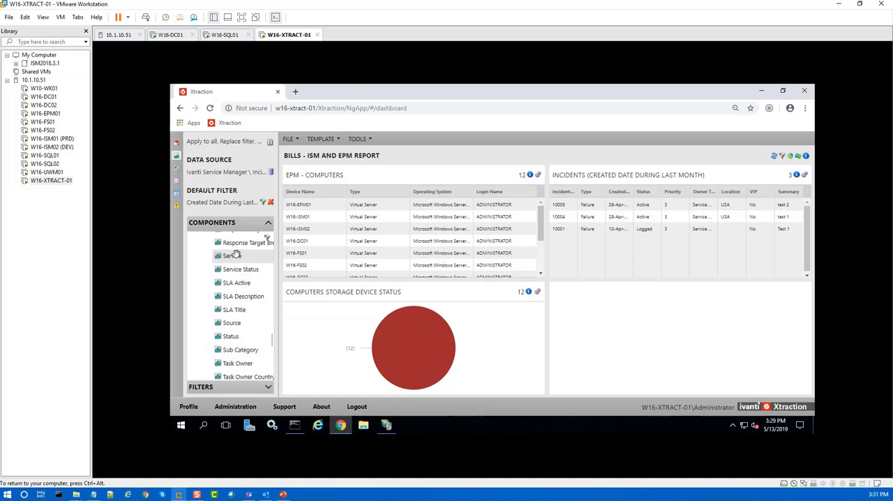
left_click(226, 336)
left_click_drag(226, 337, 631, 314)
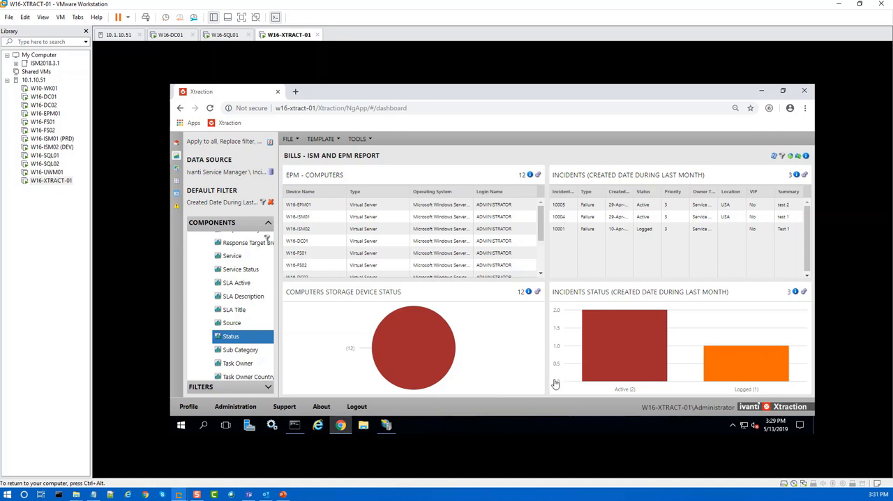
Step: Save the public dashboard "Bills - ISM and EPM Report" in My Folders
left_click(297, 139)
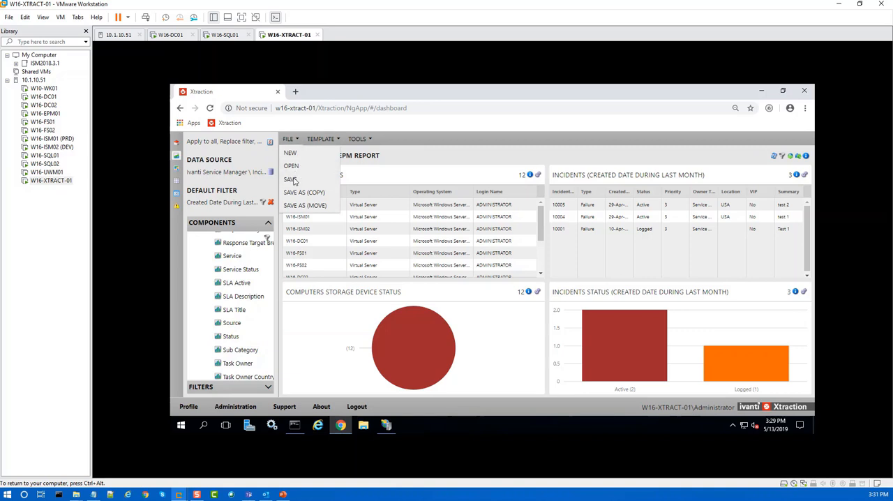
left_click(291, 180)
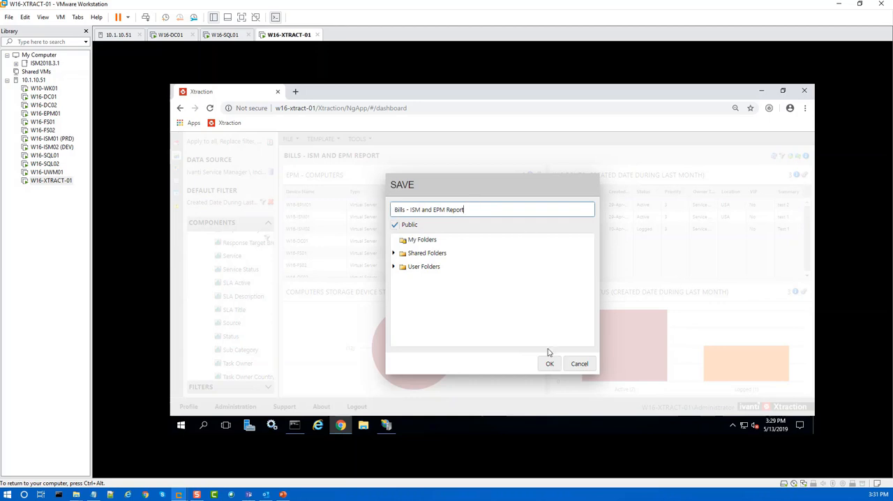
left_click(419, 241)
left_click(548, 363)
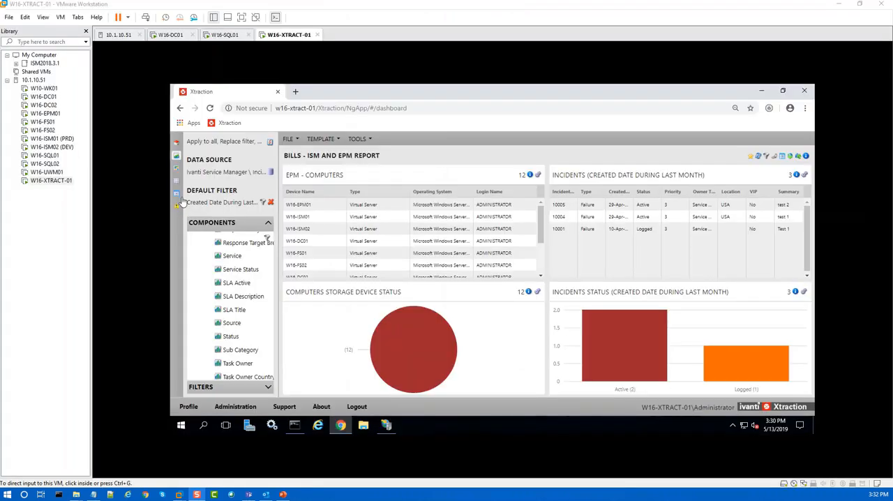
Step: Check the home view's My Folders for the saved dashboard, and return to the dashboard designer
left_click(175, 142)
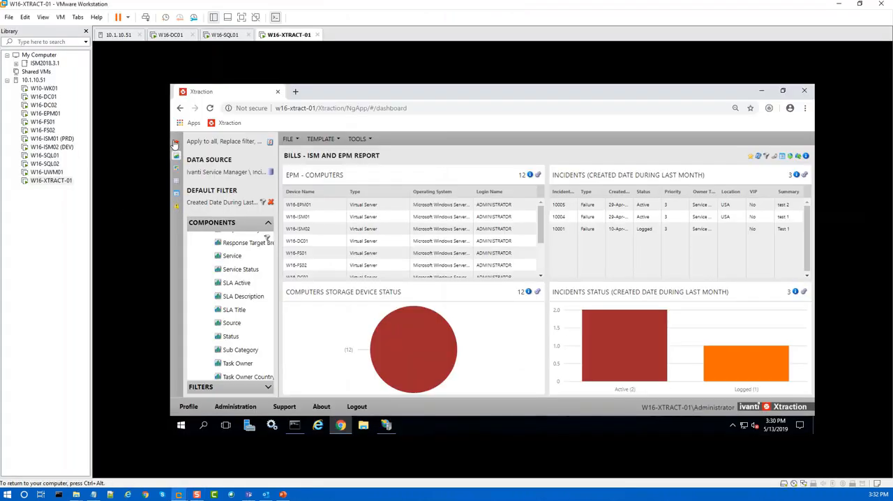
left_click(176, 143)
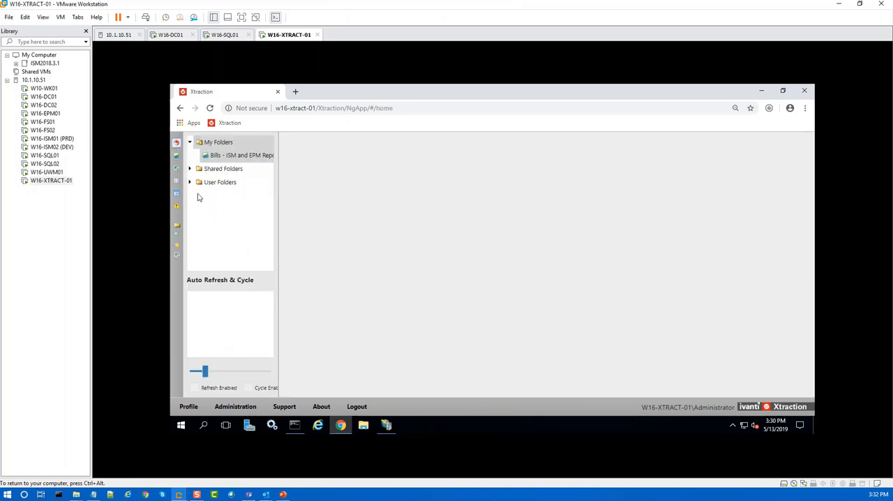
left_click(176, 155)
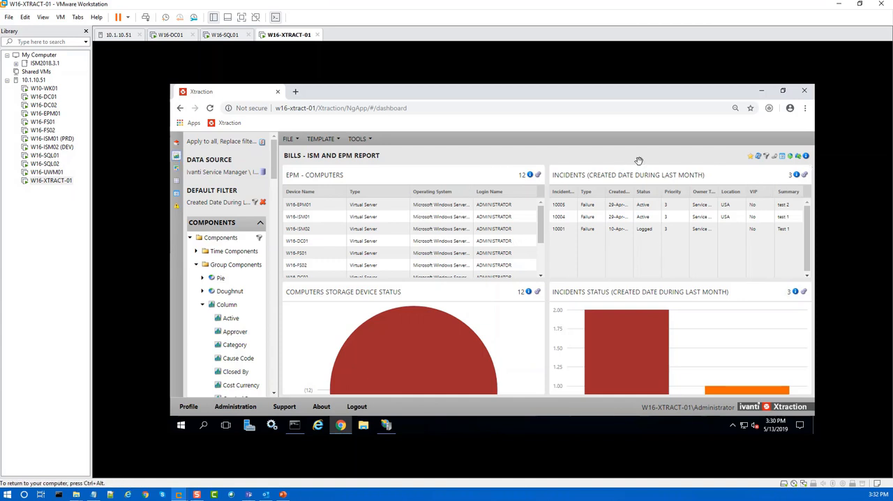
Step: Begin a scheduled export of the dashboard and copy "Bills - ISM and EPM Report" from the scheduled task name
left_click(783, 157)
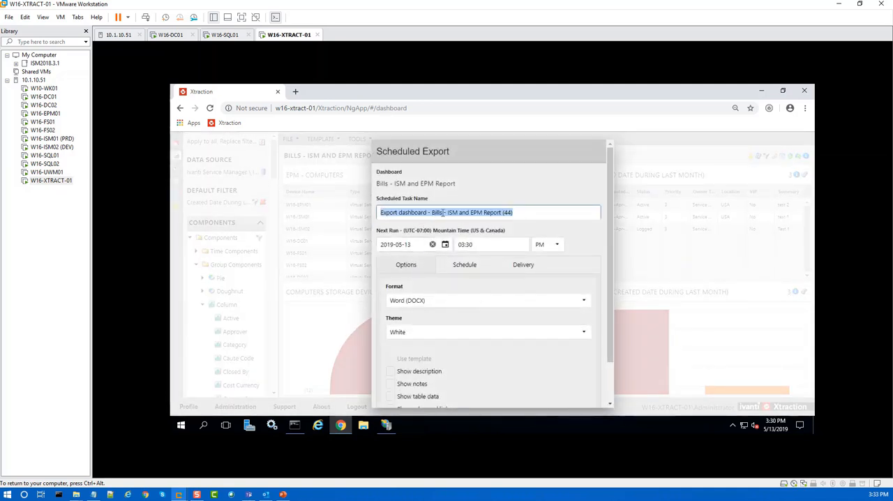
left_click(502, 212)
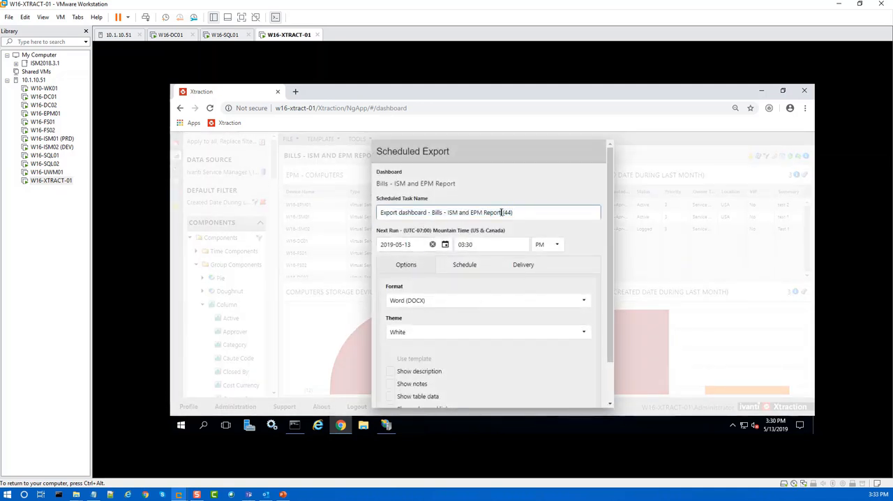
left_click_drag(502, 212, 432, 214)
key("ctrl+c")
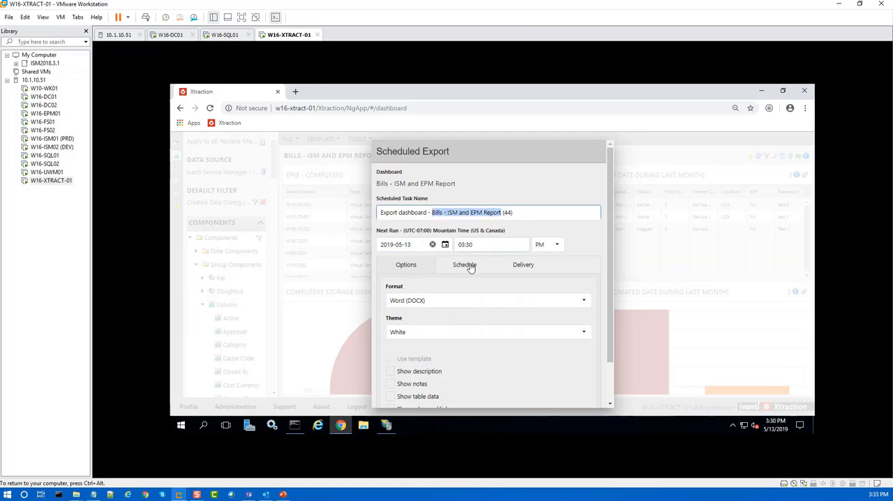
Step: Set the export format to Portable Document Format (PDF) and the next run time to 03:35
left_click(582, 300)
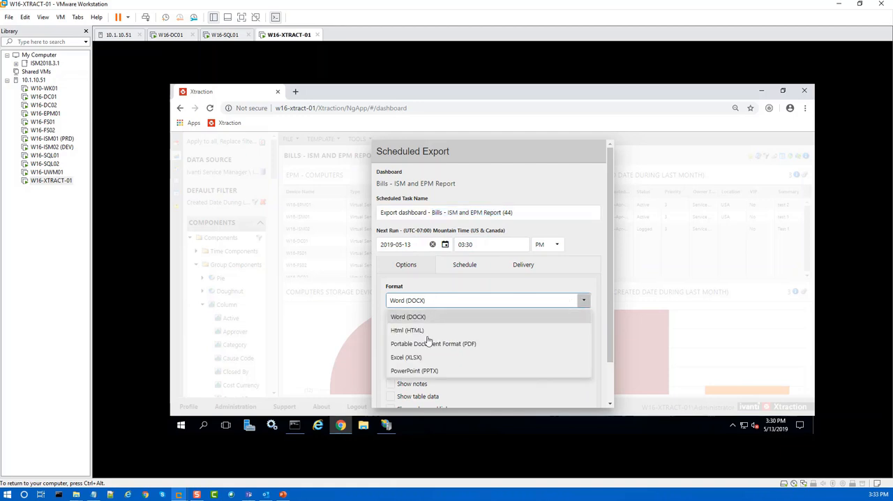
left_click(418, 344)
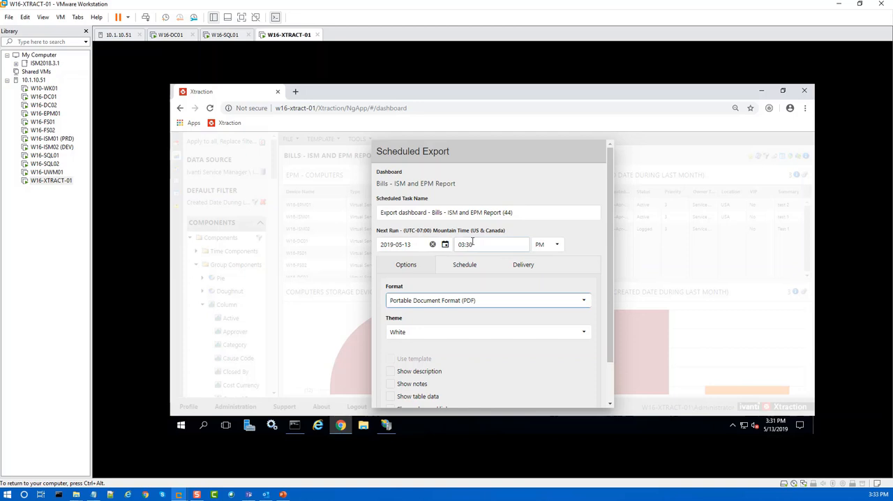
left_click(474, 244)
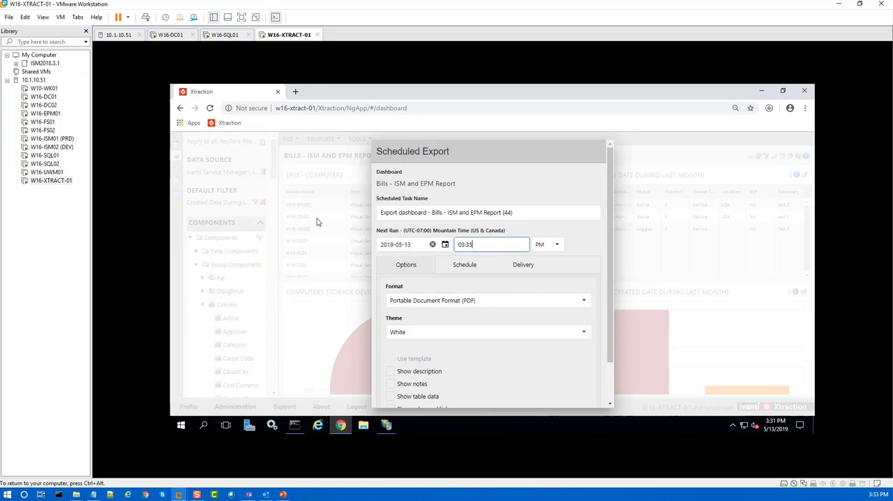
Step: Set the export delivery to File System with the filename "Bills - ISM and EPM Report" and a datestamp appended to it
left_click(523, 266)
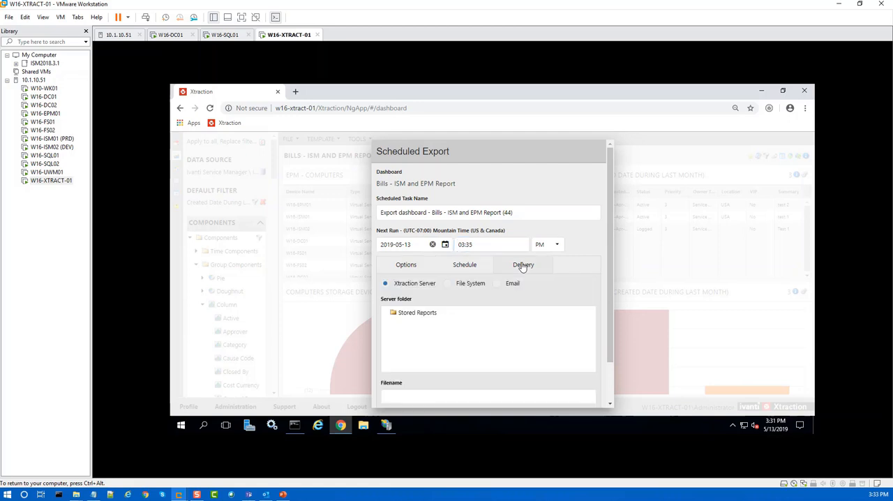
left_click(446, 284)
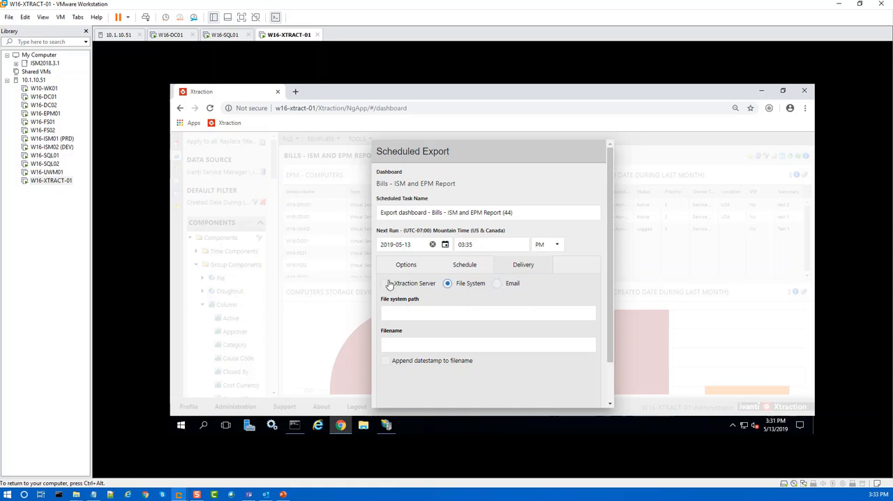
left_click(400, 345)
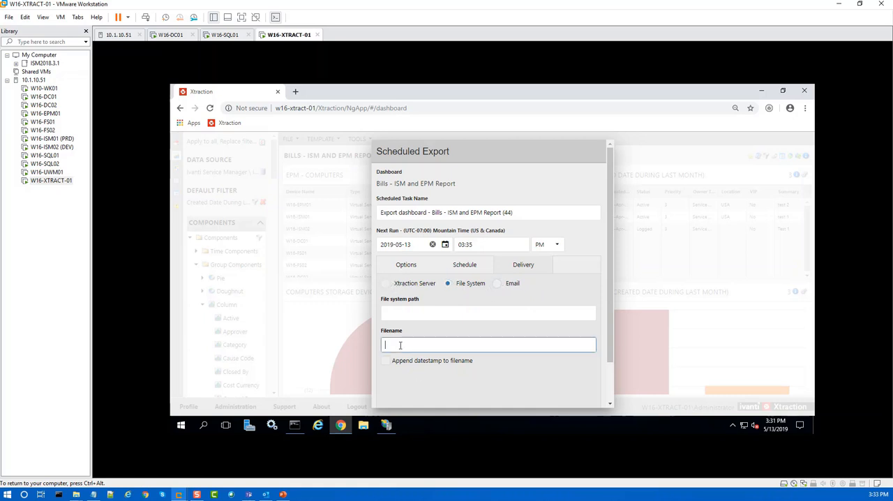
key("ctrl+v")
left_click(386, 361)
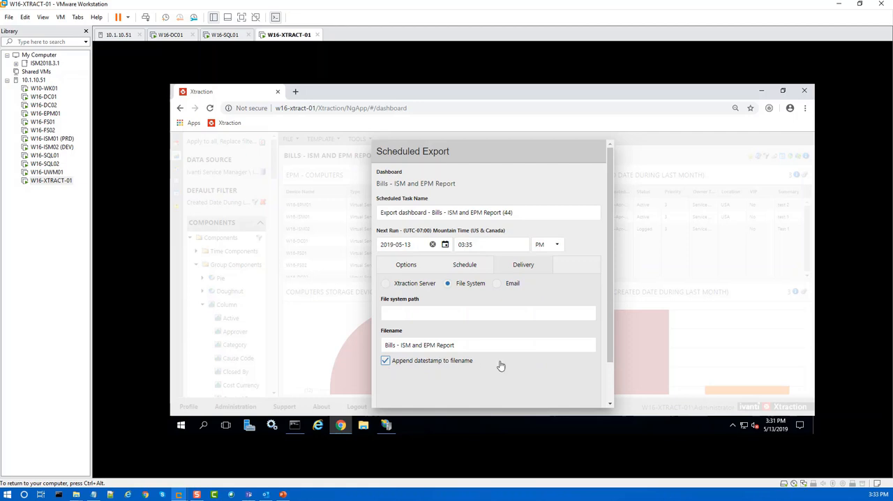
Step: Copy the network path of the desktop's Reports folder from its sharing properties
left_click(400, 318)
left_click_drag(342, 92, 409, 104)
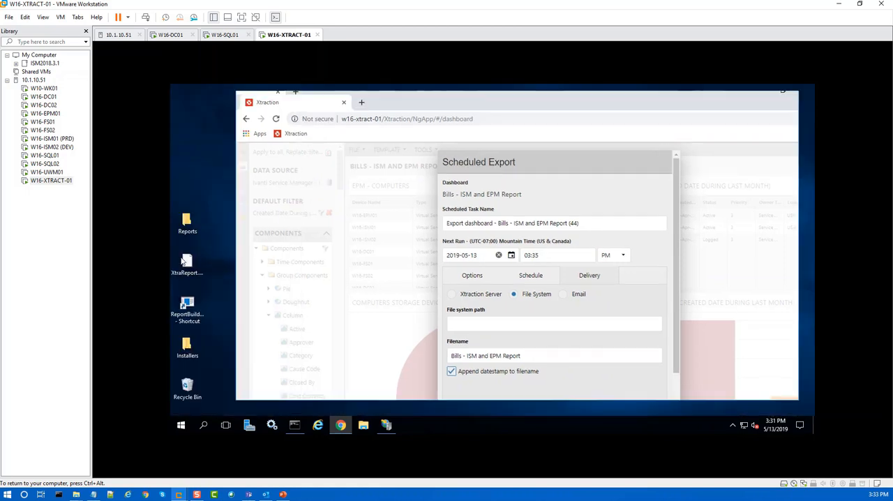
right_click(187, 221)
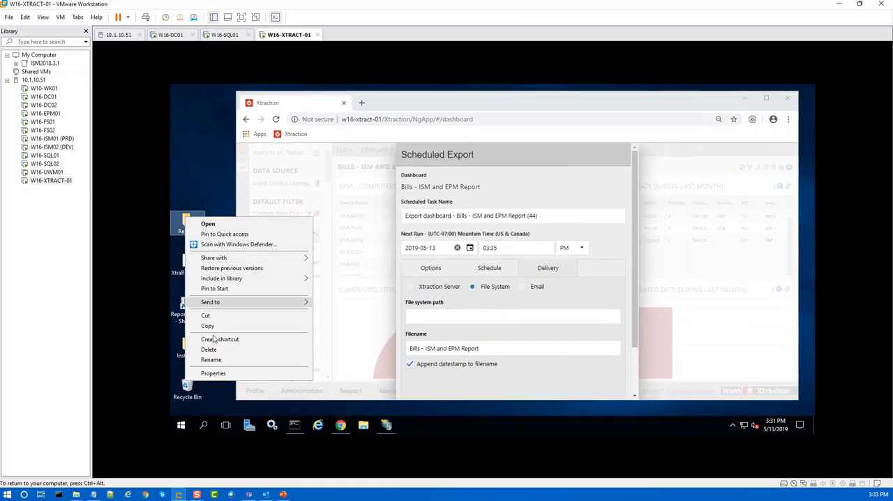
left_click(213, 373)
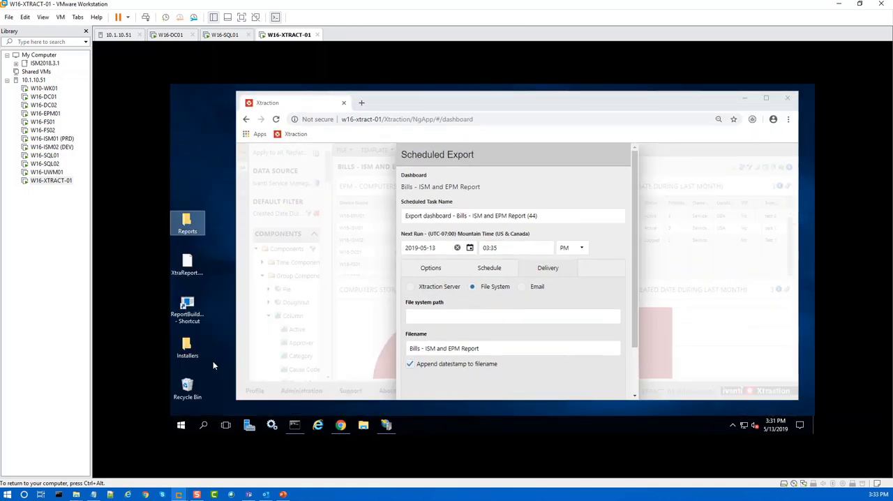
left_click(226, 211)
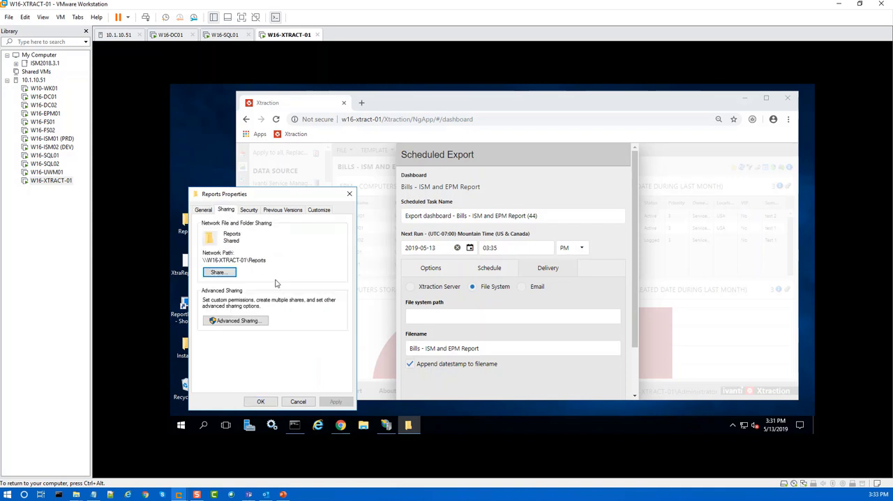
left_click_drag(268, 259, 204, 260)
key("ctrl+c")
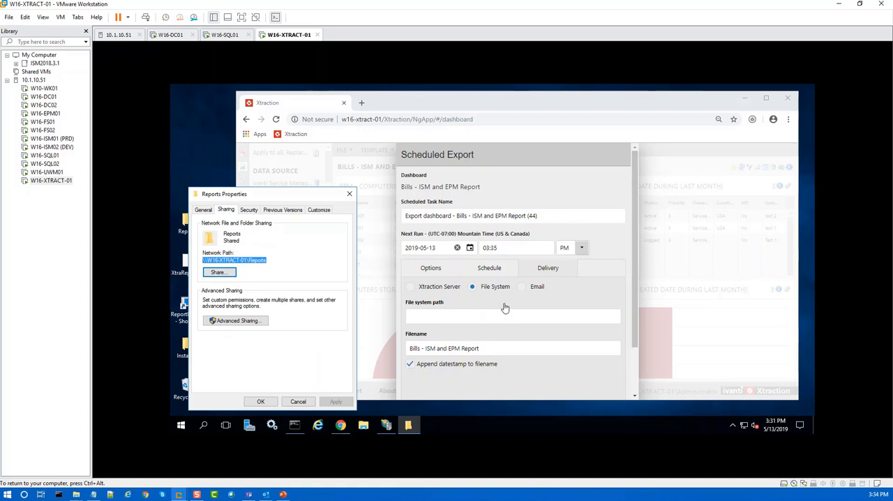
Step: Set the export's file system path to \\W16-XTRACT-01\Reports and save the scheduled export
left_click(438, 315)
key("ctrl+v")
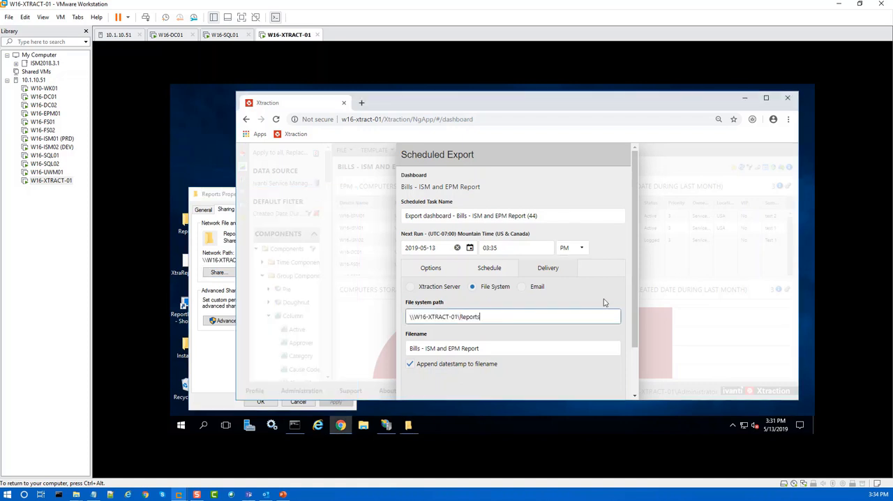
left_click_drag(515, 154, 477, 125)
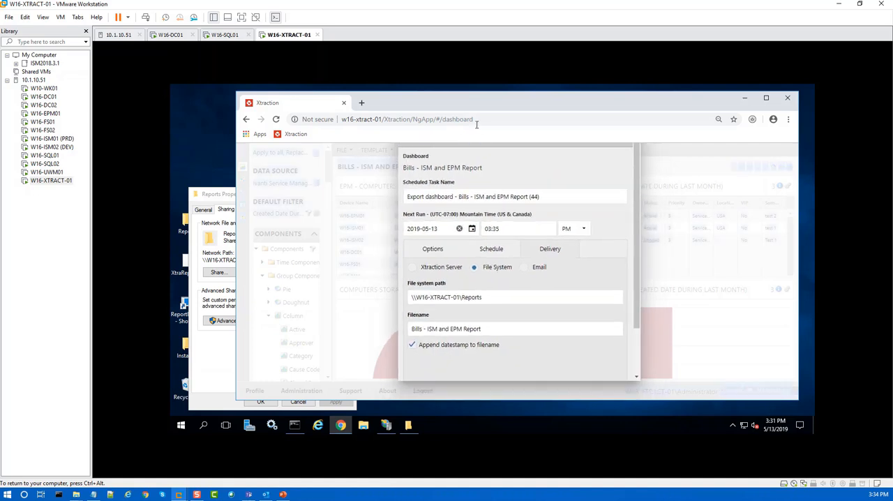
scroll(634, 272, "down", 2)
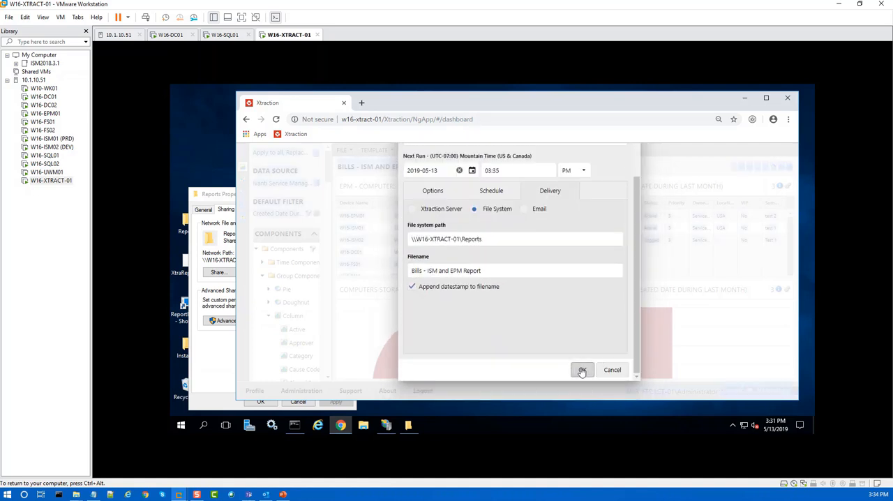
left_click(582, 371)
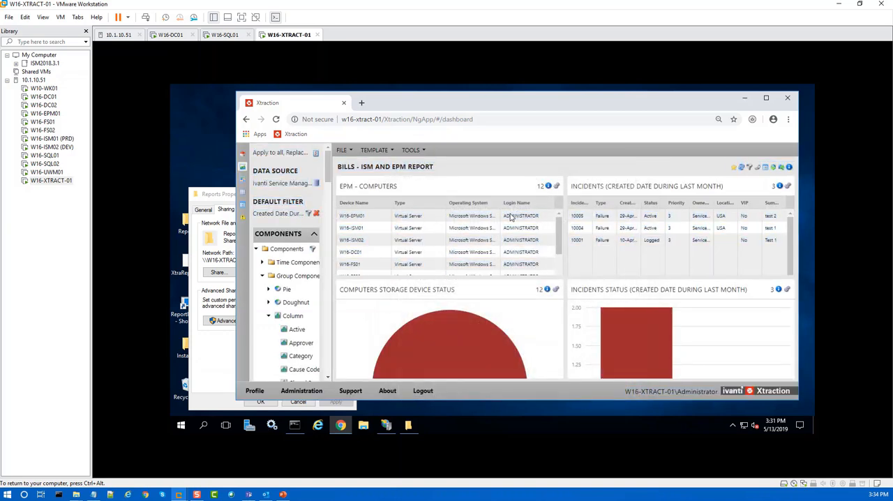
Step: Run the "Export dashboard - Bills - ISM and EPM Report (44)" task from the scheduled tasks and refresh the task list
left_click(242, 154)
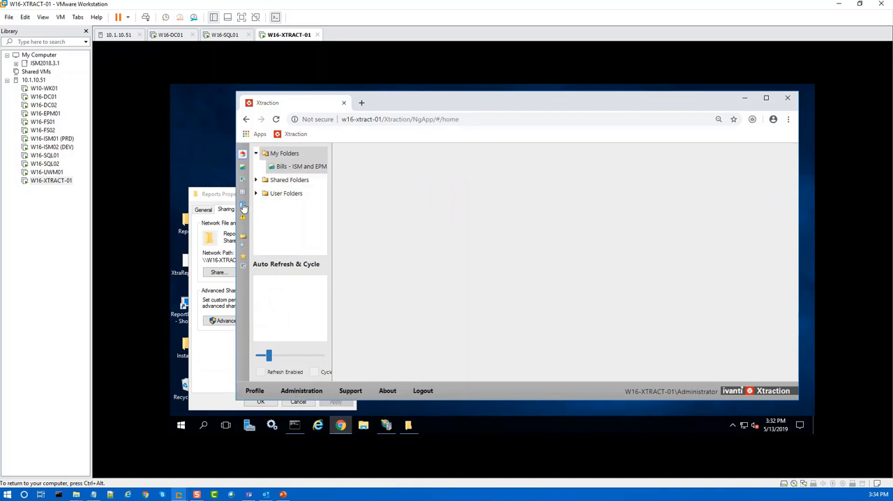
left_click(242, 205)
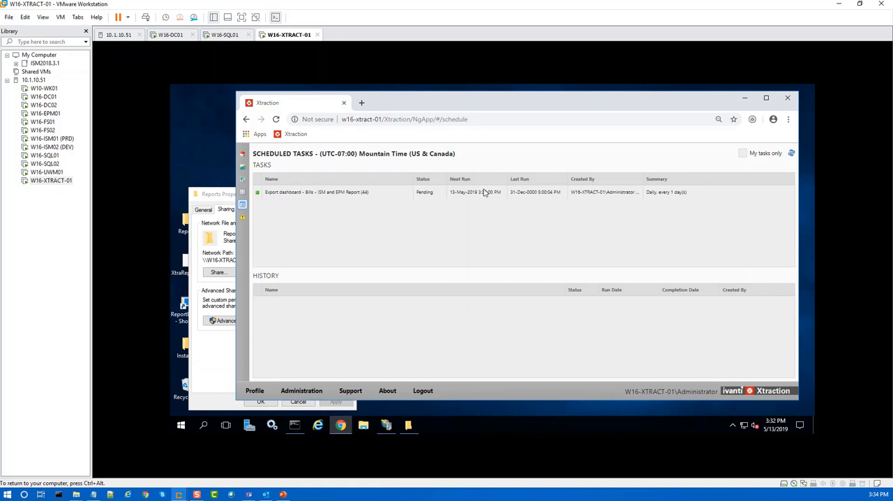
right_click(320, 195)
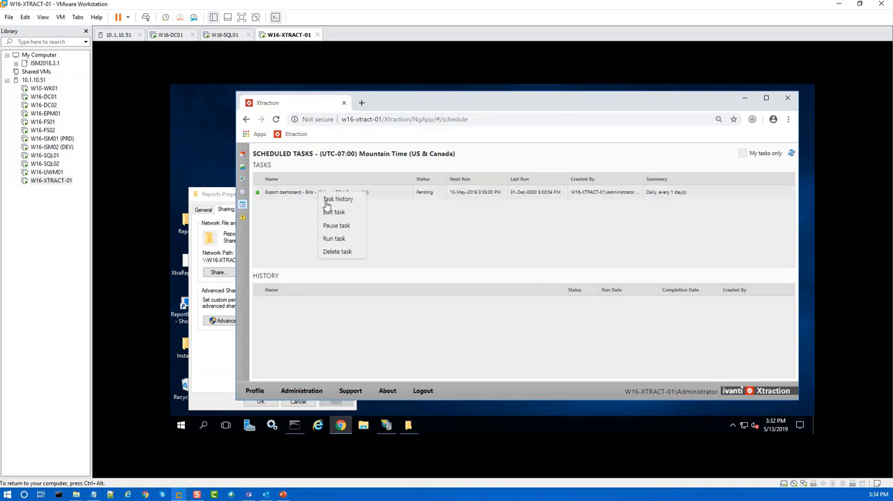
left_click(339, 239)
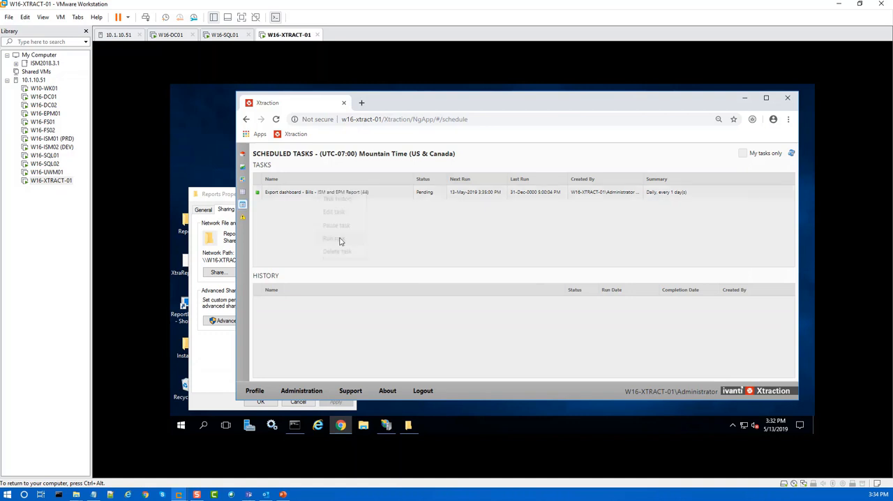
left_click(792, 155)
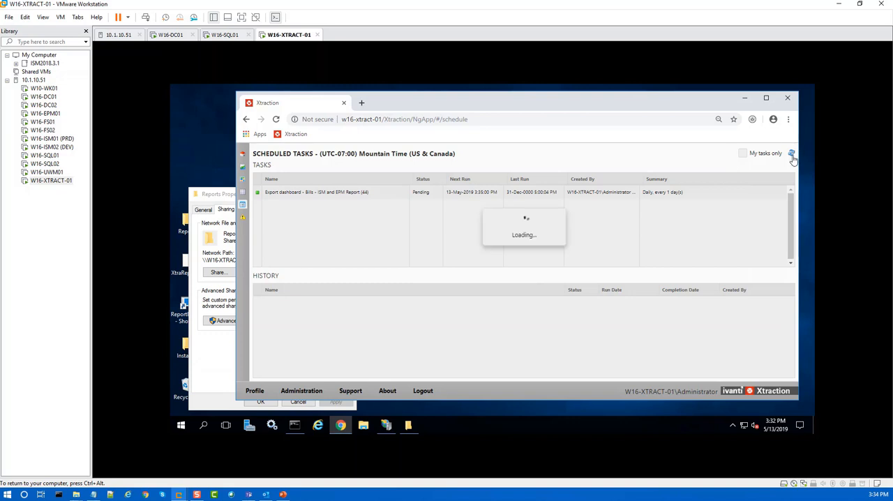
left_click(792, 155)
left_click(792, 155)
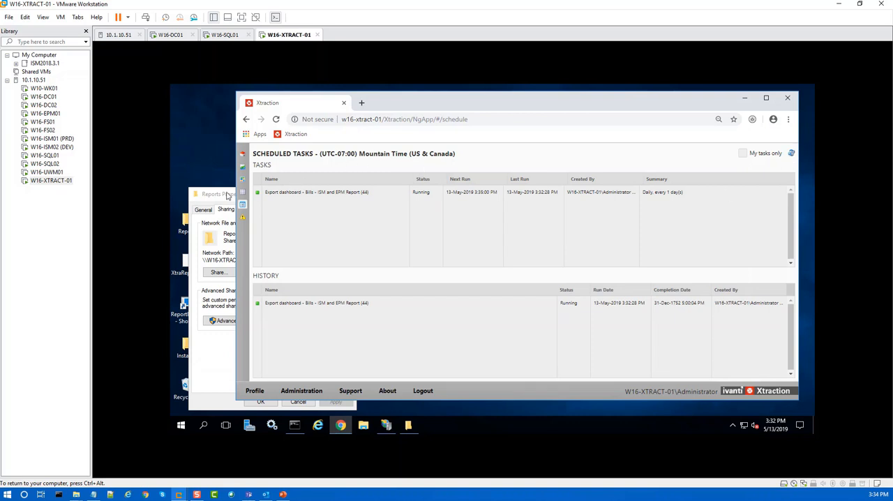
Step: Open the exported "Bills - ISM and EPM Report" PDF from the desktop's Reports folder
left_click(225, 196)
left_click_drag(225, 196, 338, 150)
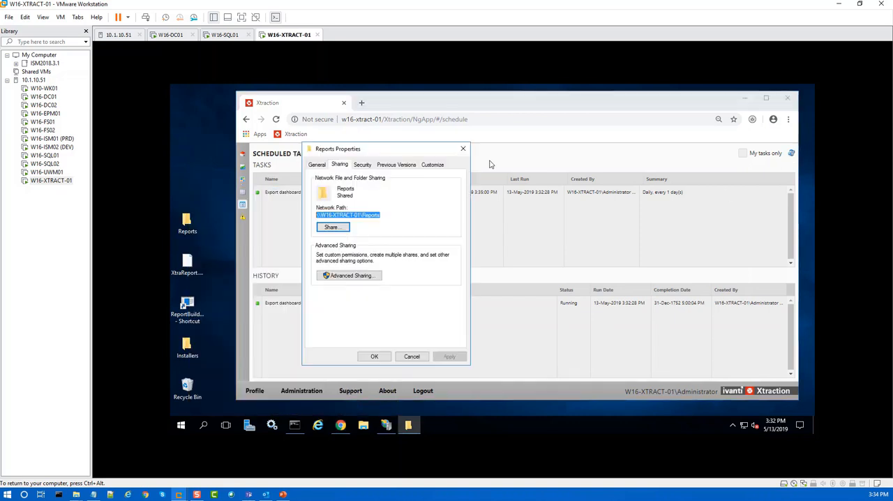
double_click(187, 223)
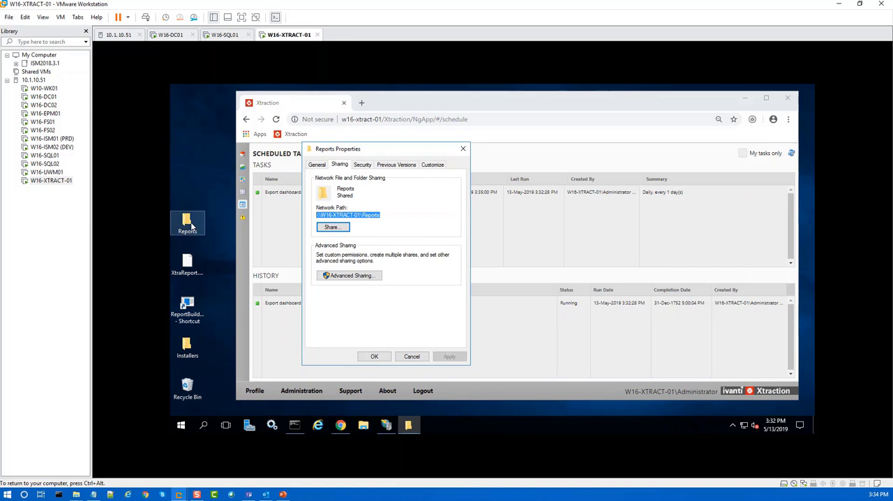
left_click(382, 174)
double_click(382, 175)
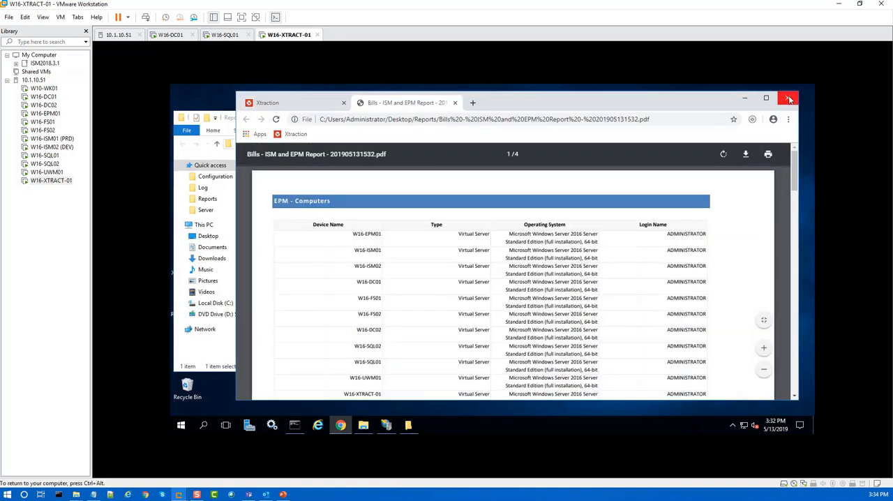
Step: Review the computer and incident pages of the exported PDF, and close the browser to return to the Reports folder
scroll(508, 252, "down", 8)
scroll(508, 253, "down", 3)
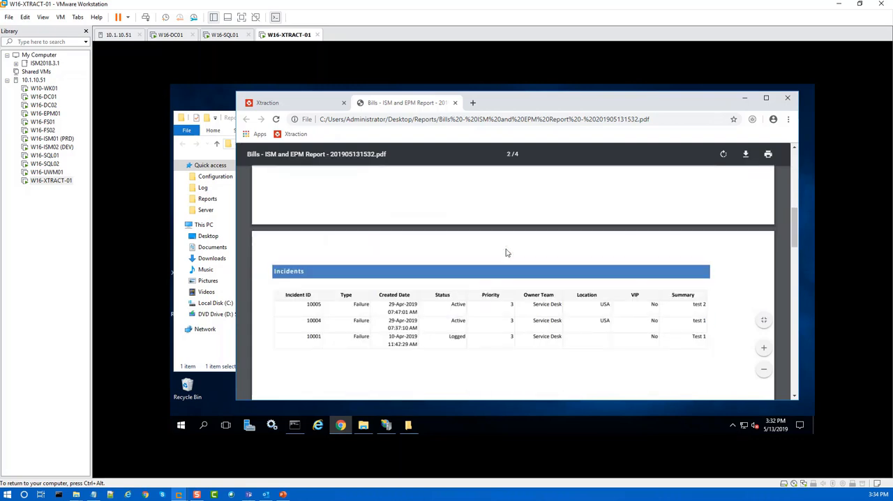
scroll(507, 253, "up", 4)
scroll(524, 224, "up", 5)
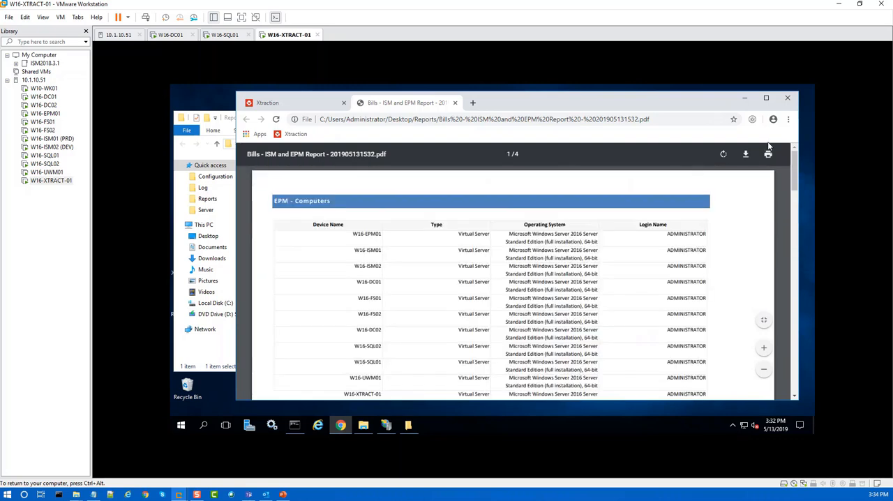
left_click(787, 98)
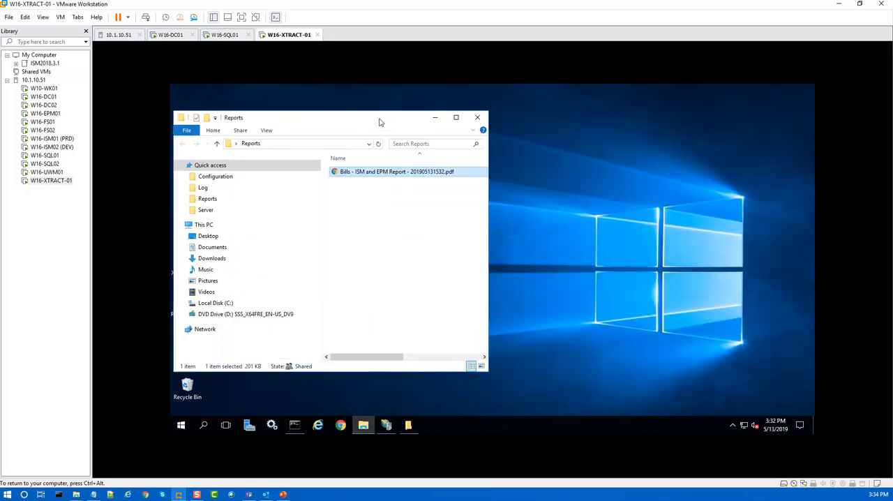
left_click_drag(379, 119, 507, 121)
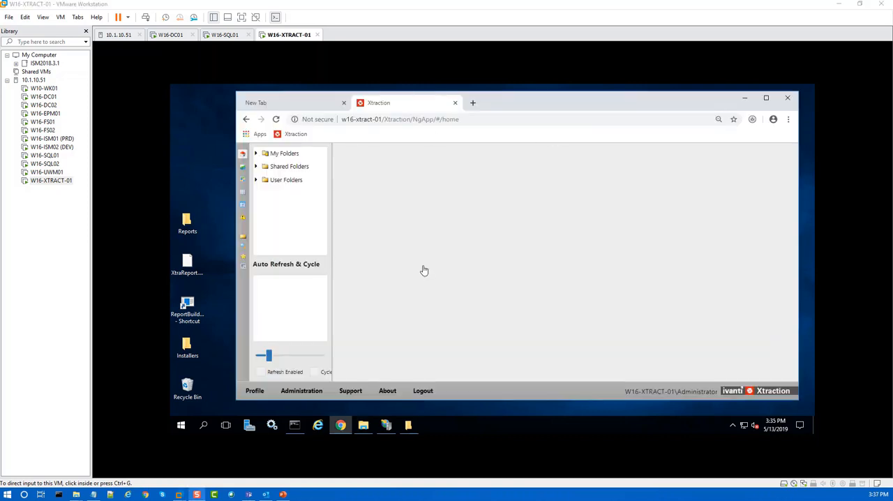
Step: Log out of Xtraction and close the browser
left_click(423, 391)
left_click(422, 391)
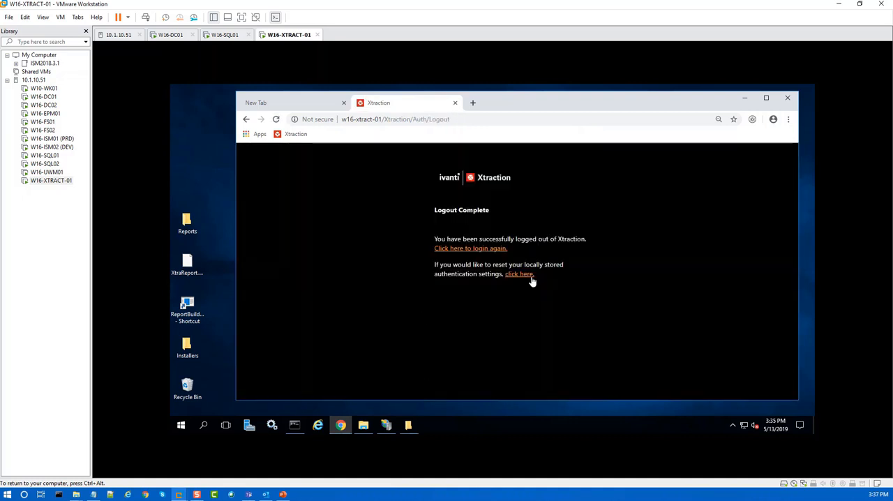
left_click(789, 100)
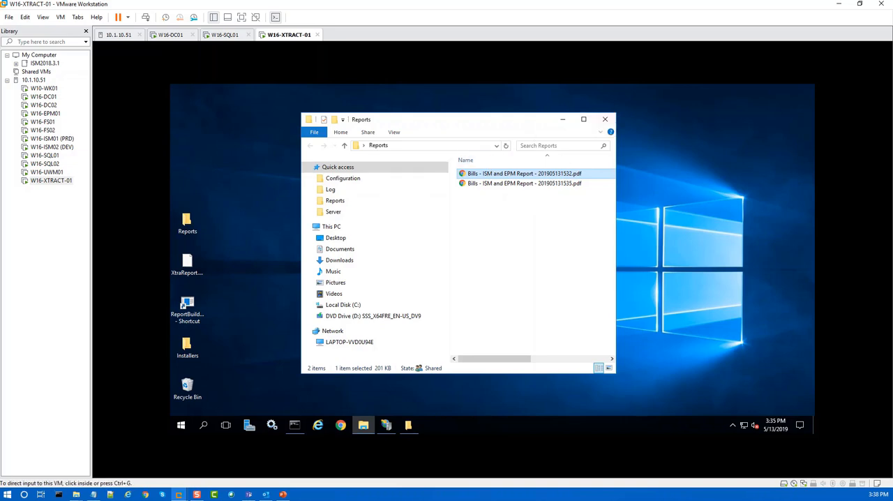
Step: Switch to the PowerPoint slide show and advance to the Conclusion slide
left_click(282, 494)
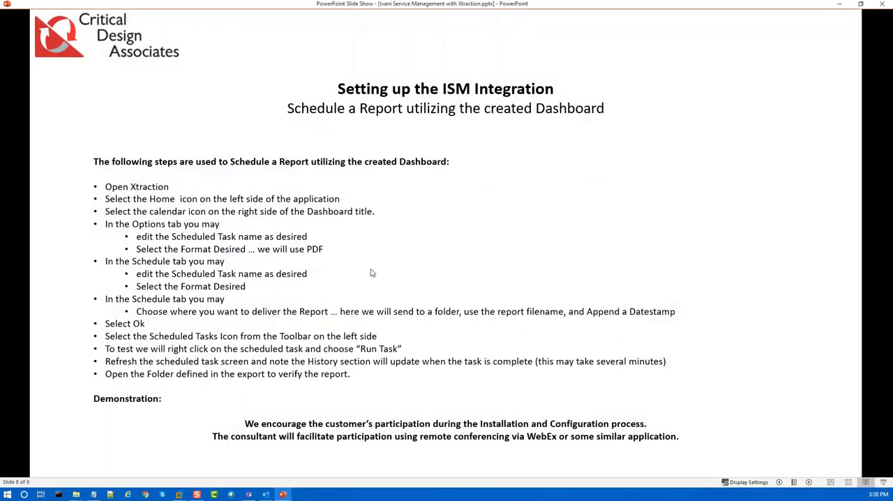
left_click(373, 273)
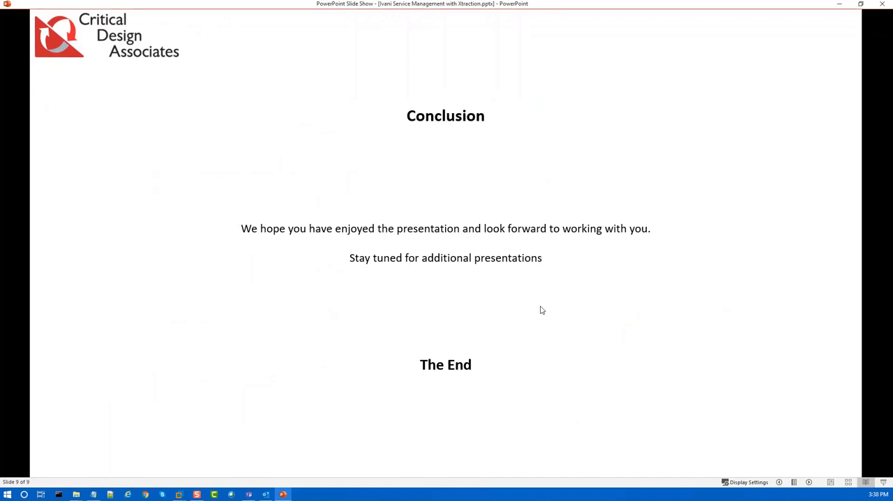